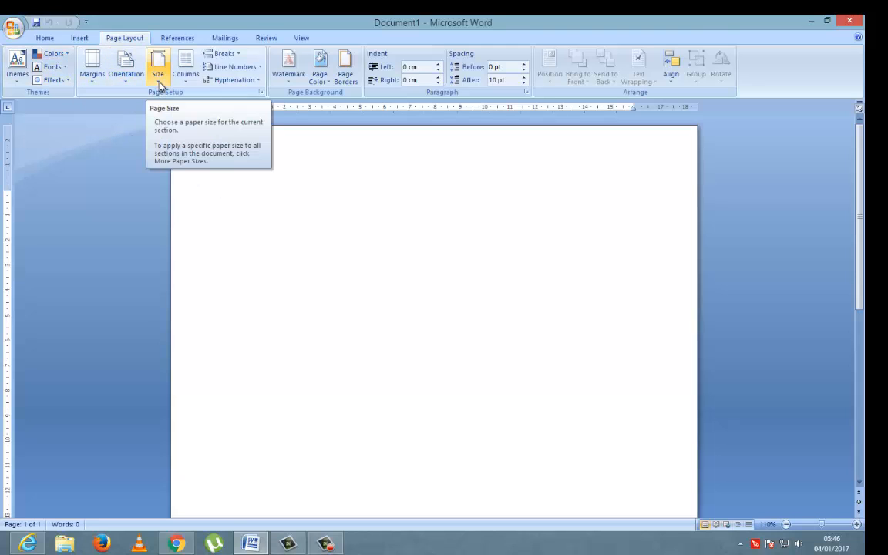
Set the page size to A4 210 x 297 mm.
left_click(158, 77)
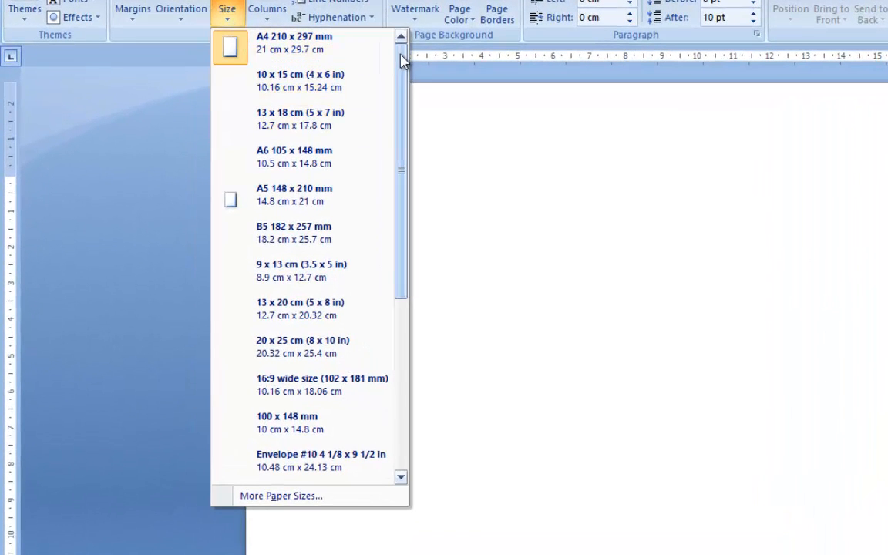
mouse_move(403, 59)
left_mouse_down()
mouse_move(402, 174)
mouse_move(389, 250)
mouse_move(383, 199)
mouse_move(438, 95)
mouse_move(406, 55)
left_mouse_up()
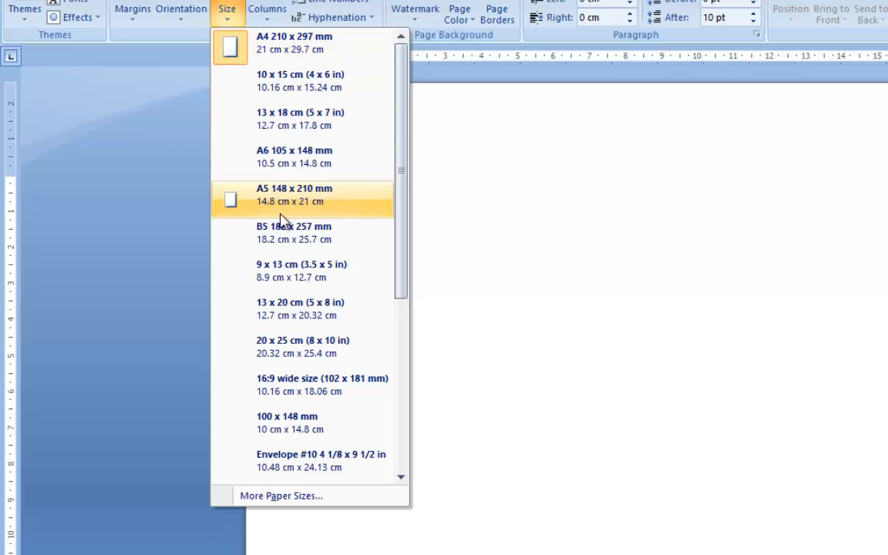
left_click(309, 48)
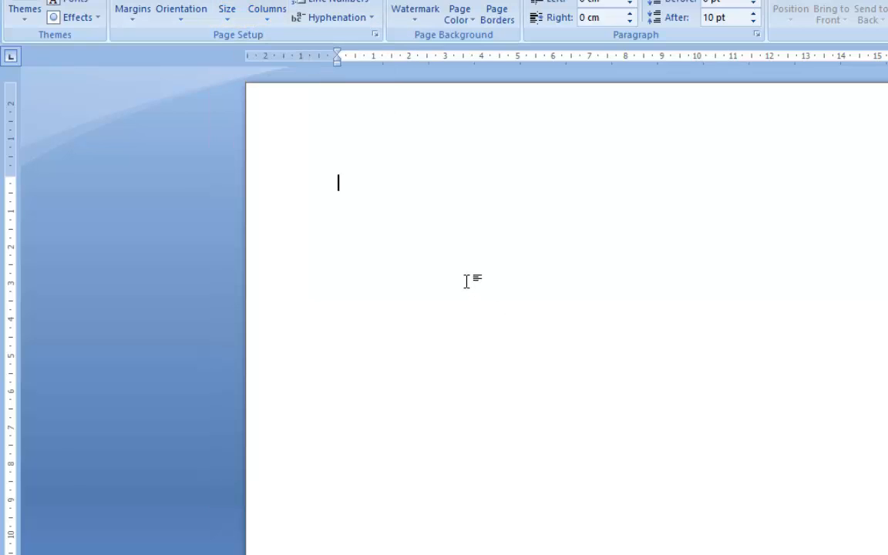
Look through the remaining predefined paper sizes down to B3 and leave the size unselected.
left_click(227, 18)
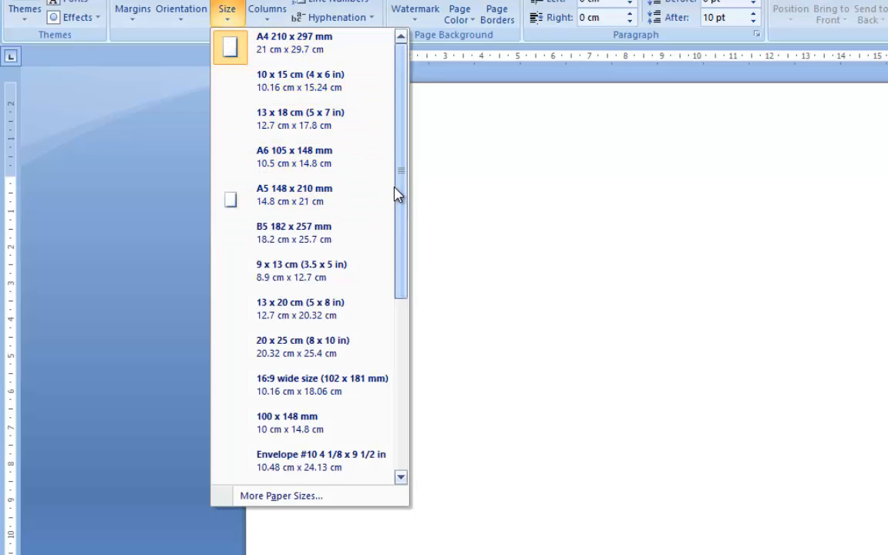
left_click_drag(401, 154, 400, 339)
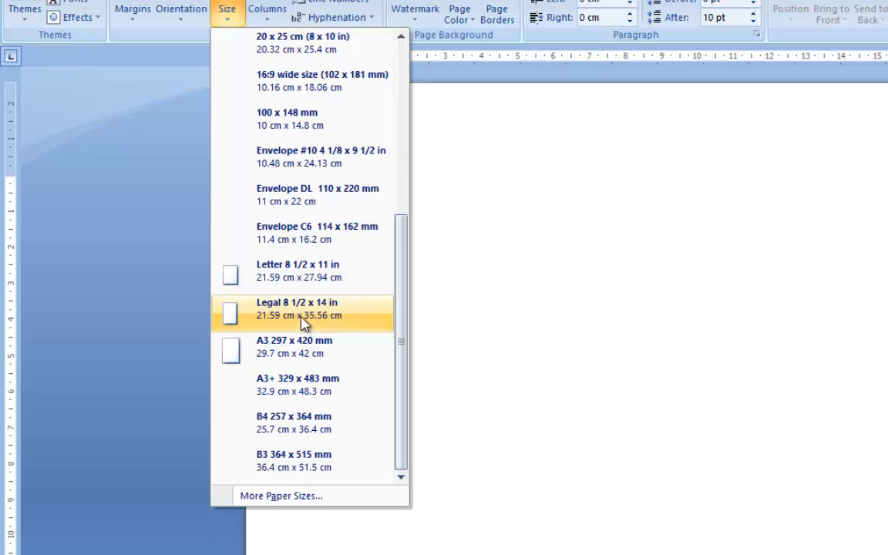
left_click(600, 269)
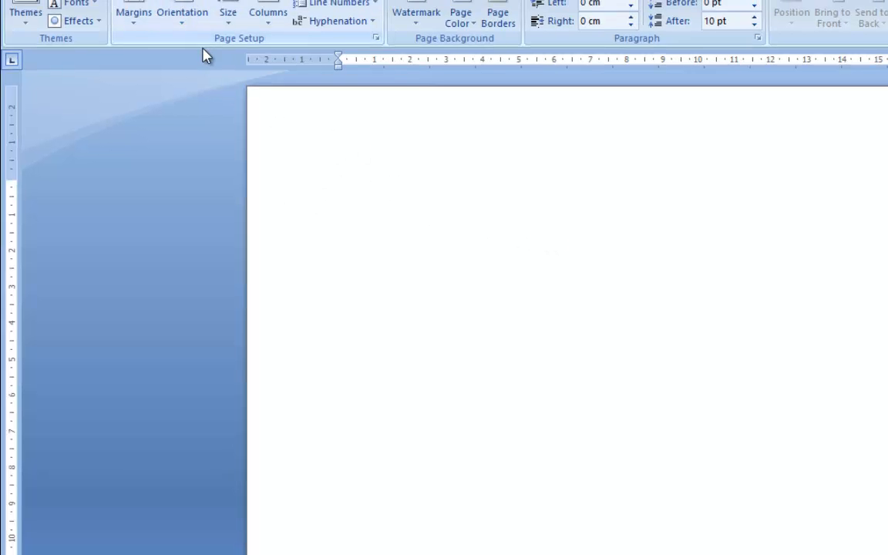
Switch the page orientation to Landscape and back to Portrait.
left_click(182, 25)
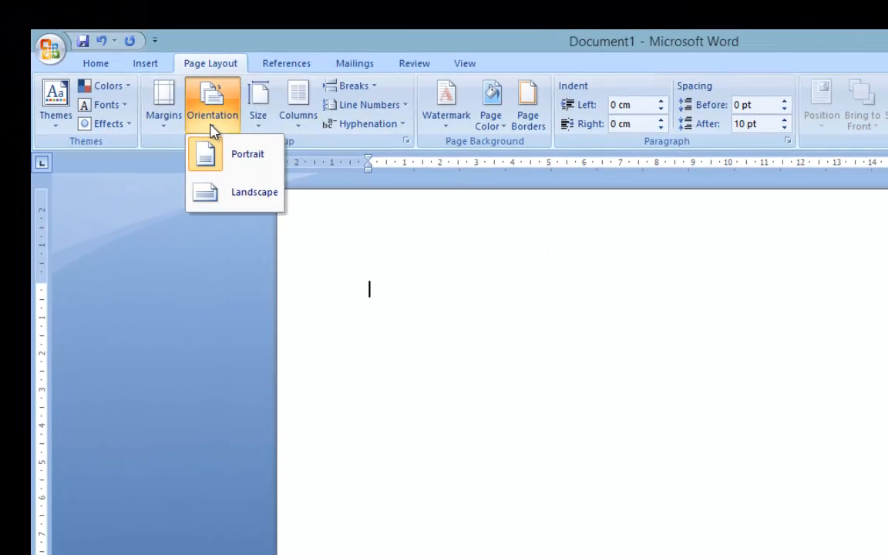
left_click(211, 202)
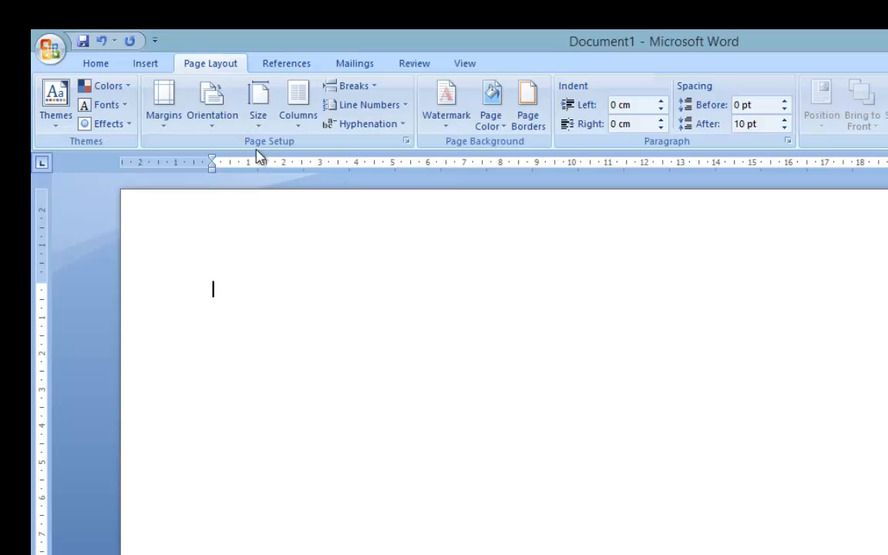
left_click(205, 131)
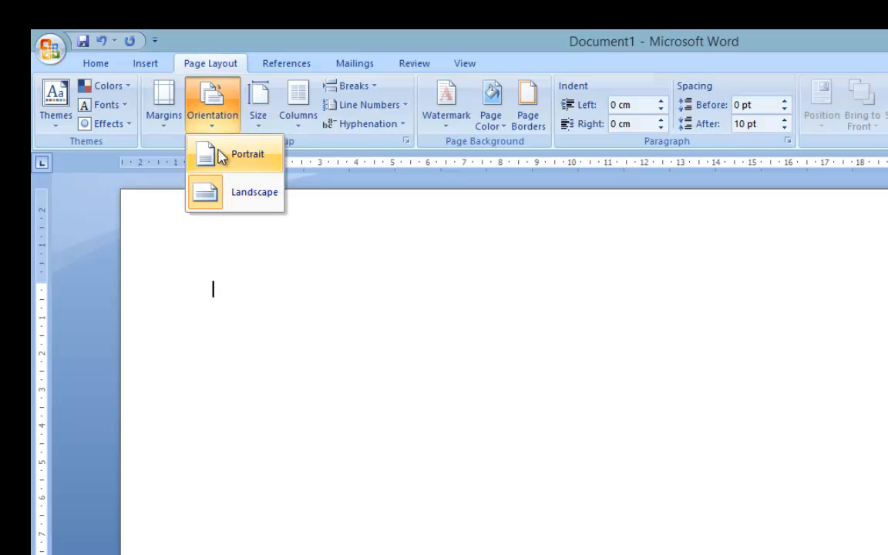
left_click(221, 158)
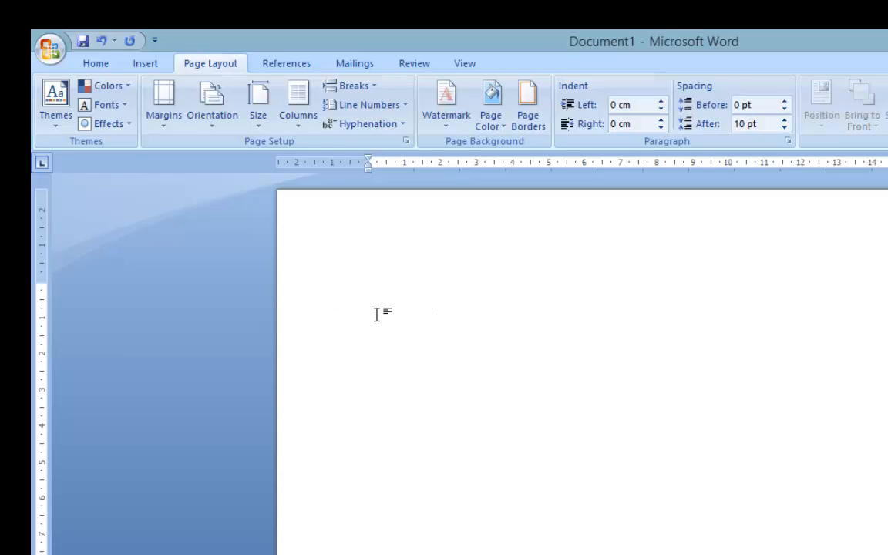
Write "Skiit computers" as the first line of the document, correcting the spelling of the first word.
type("skiit computers")
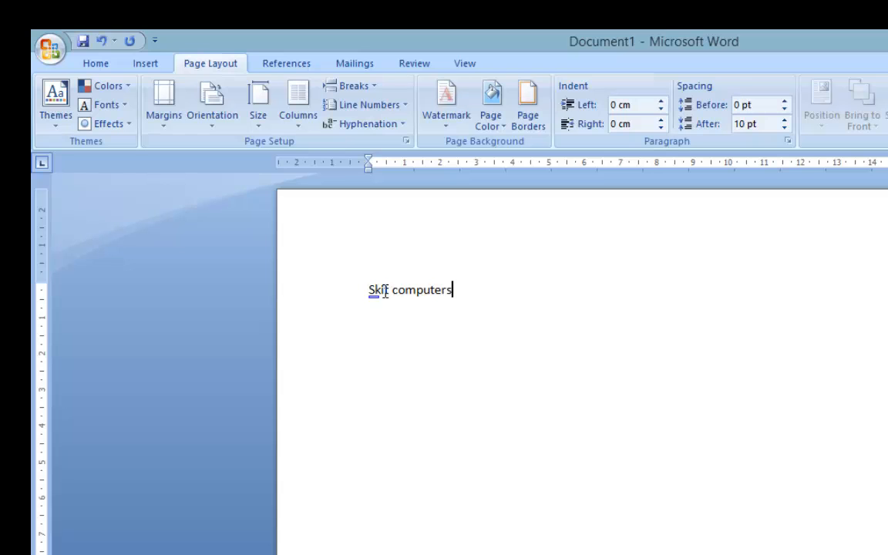
left_click(383, 290)
type("iit")
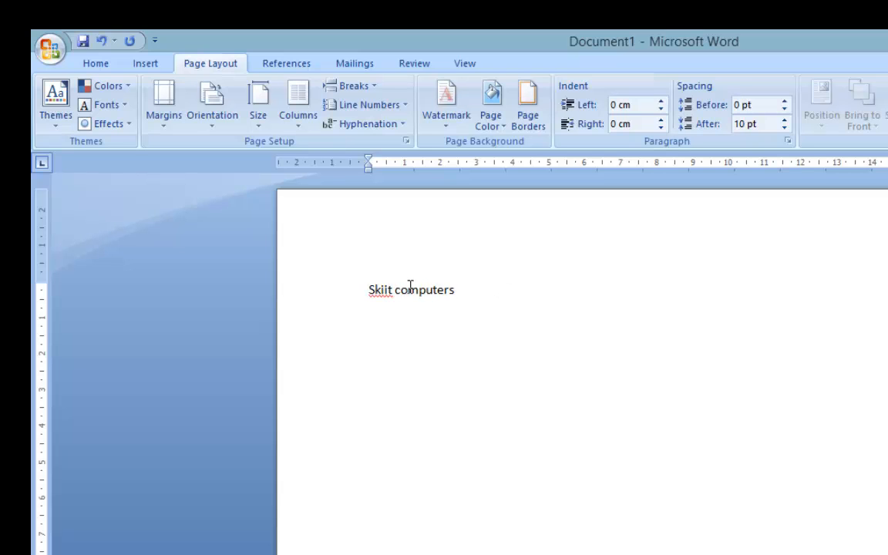
key("End")
Apply the Normal margin preset to the page, followed by the Narrow preset.
left_click(164, 123)
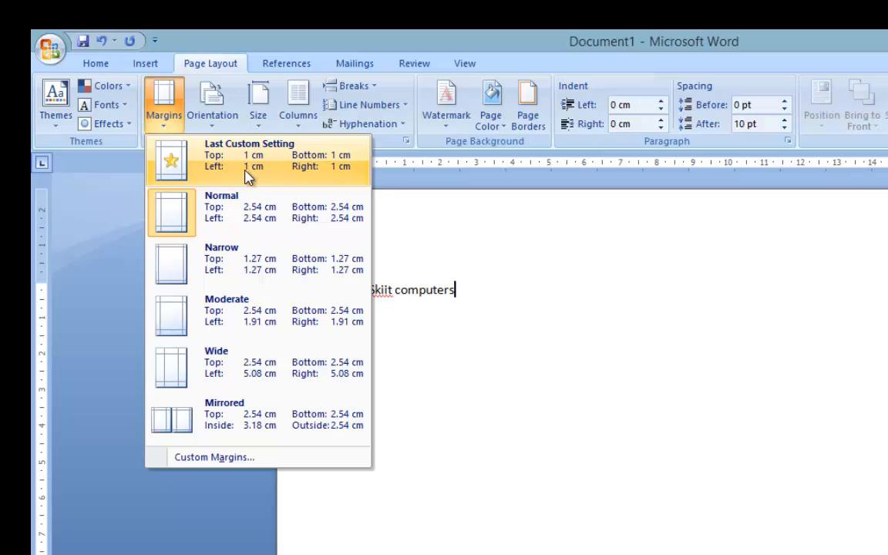
left_click(232, 219)
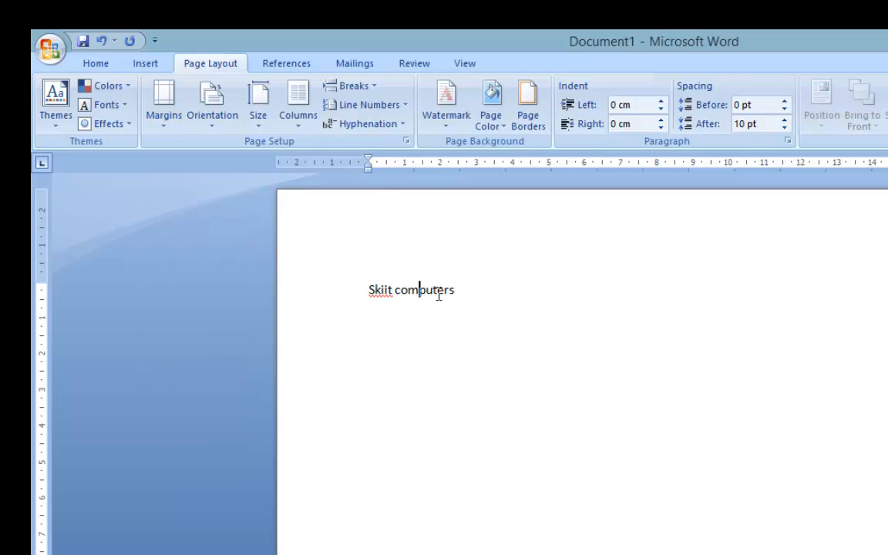
left_click(174, 125)
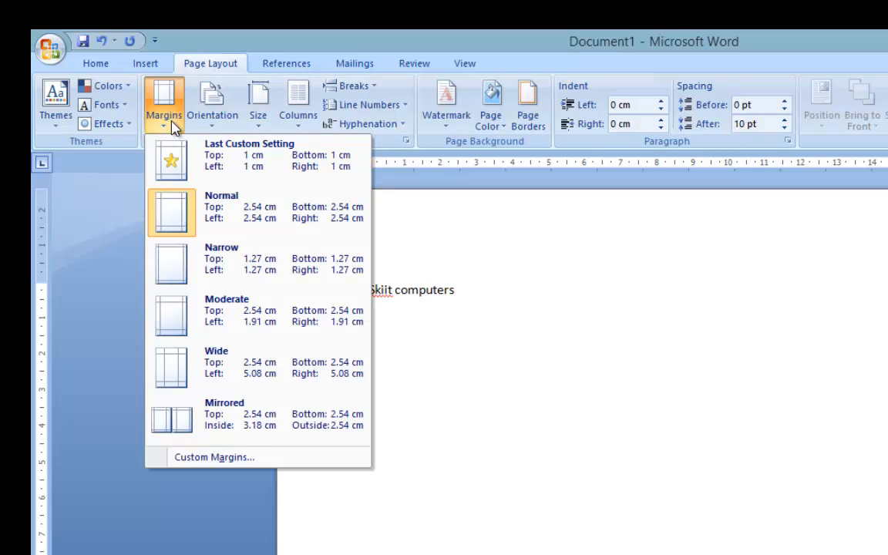
left_click(200, 264)
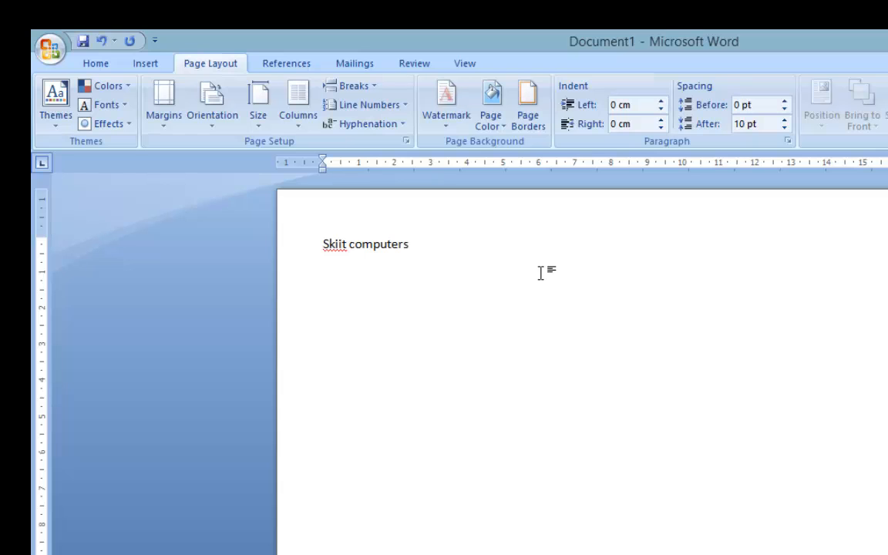
Change the page margins to the Moderate preset, followed by the Wide preset.
left_click(167, 127)
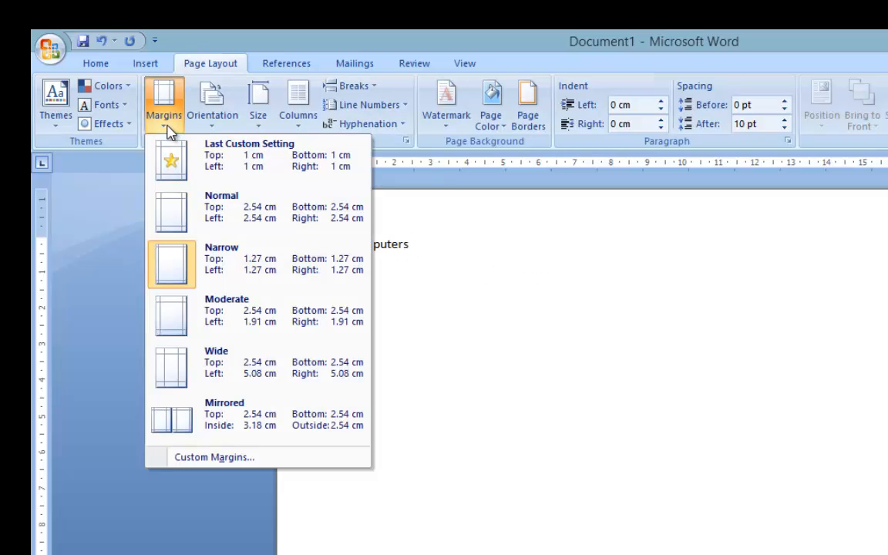
left_click(171, 318)
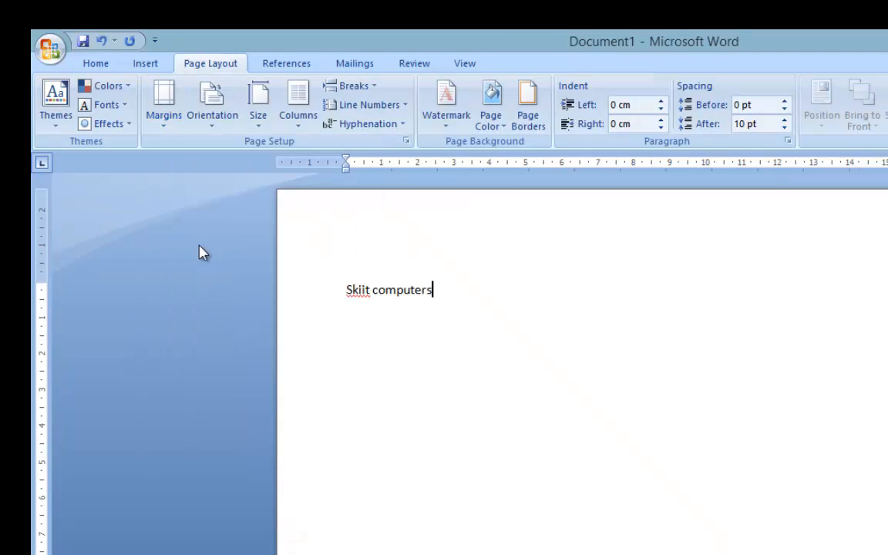
left_click(172, 107)
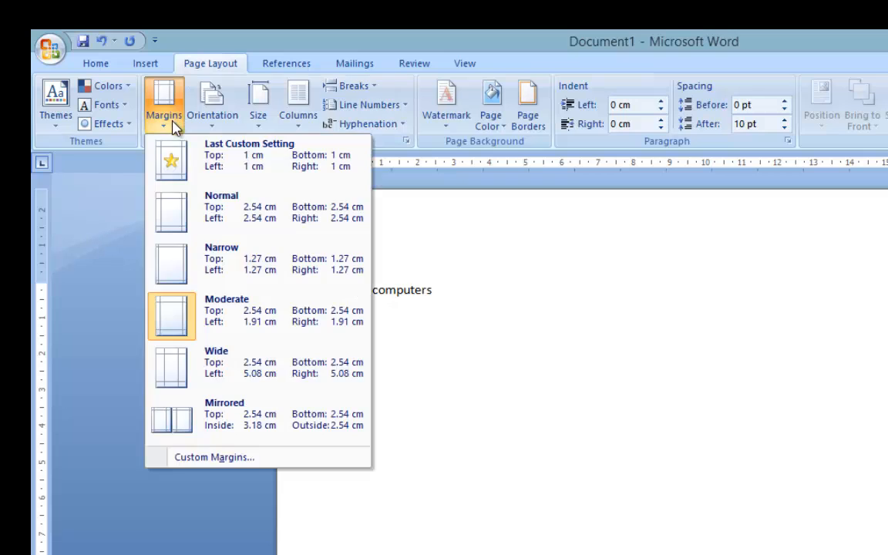
left_click(202, 368)
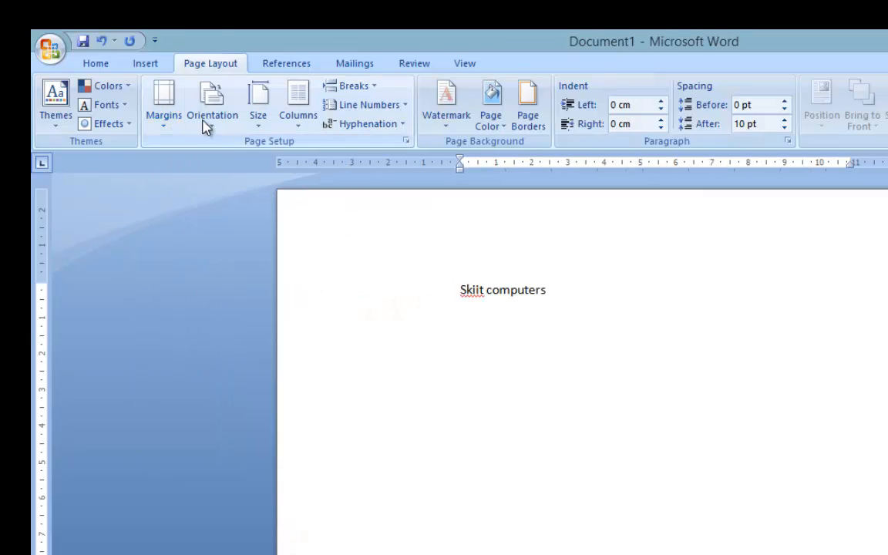
left_click(170, 120)
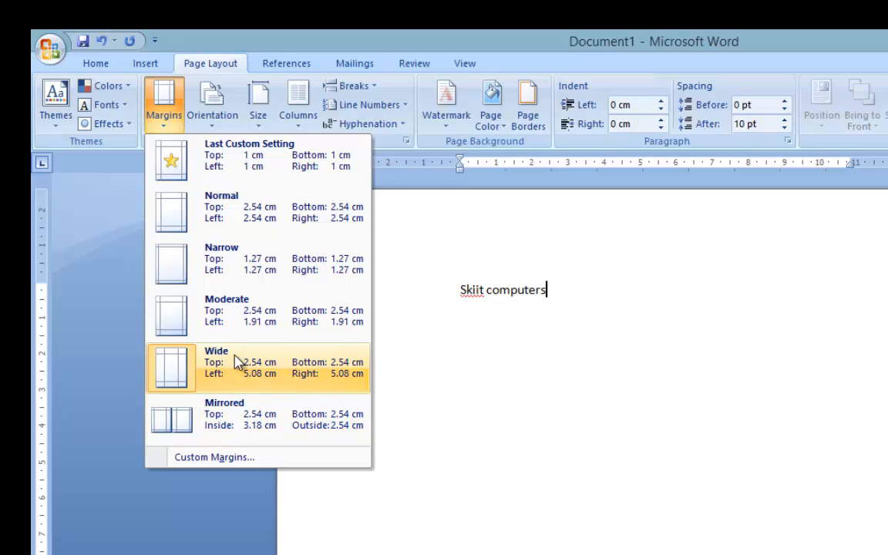
left_click(468, 285)
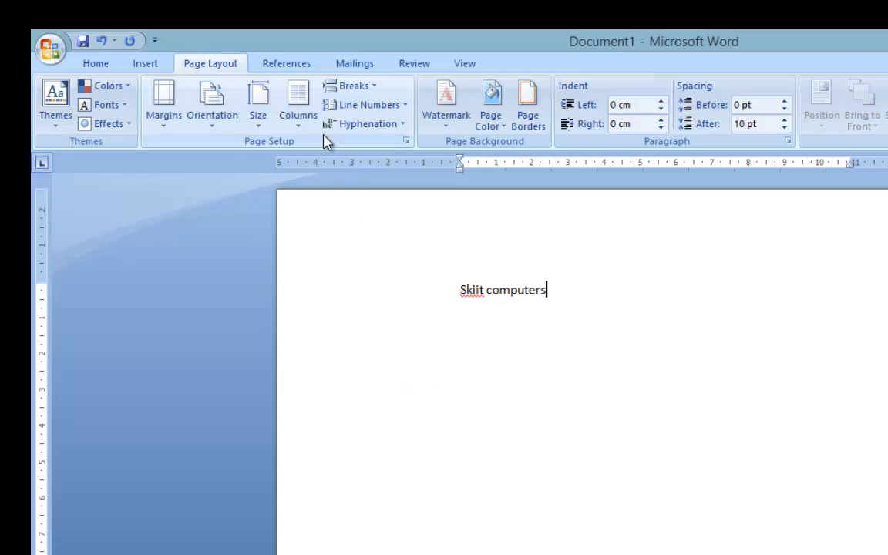
Try the Mirrored margin preset, and replace it with the Last Custom Setting of 1 cm on every side.
left_click(172, 130)
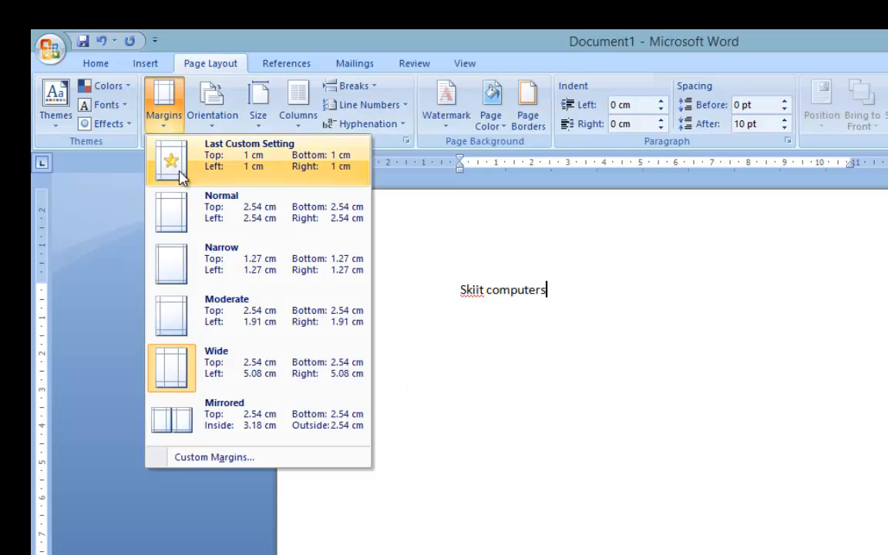
left_click(271, 419)
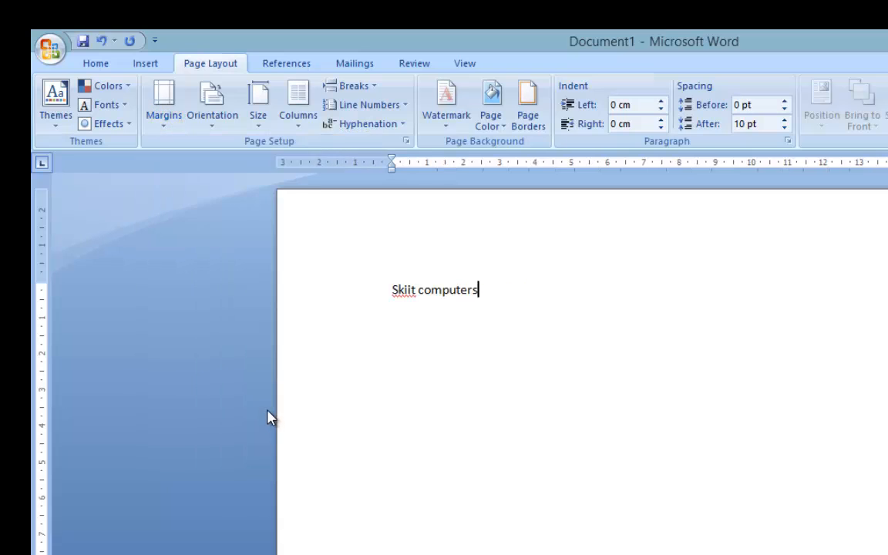
left_click(181, 122)
key("Escape")
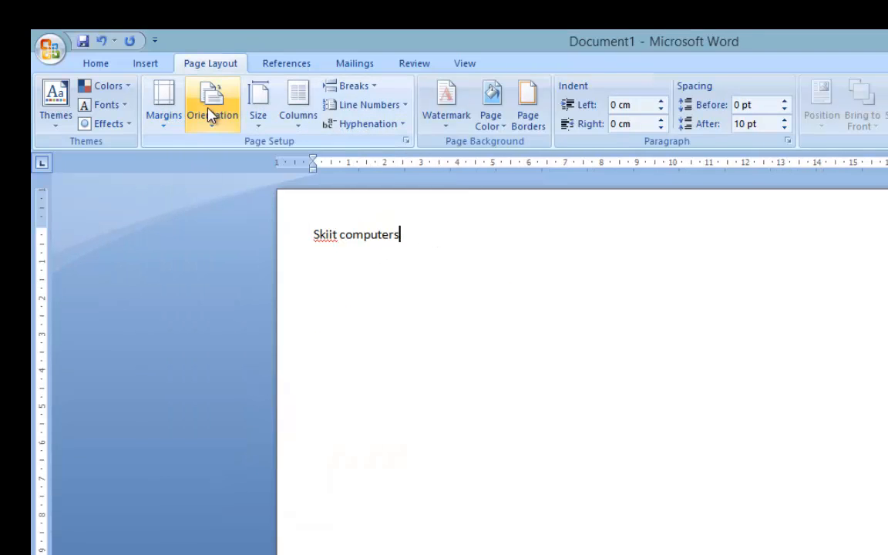
Define a custom top margin of 14 cm for the whole document.
left_click(174, 127)
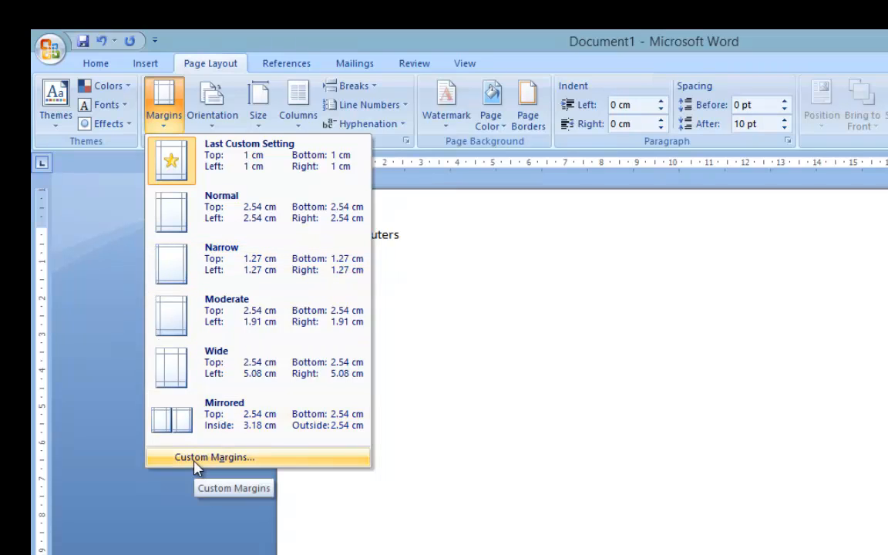
left_click(196, 461)
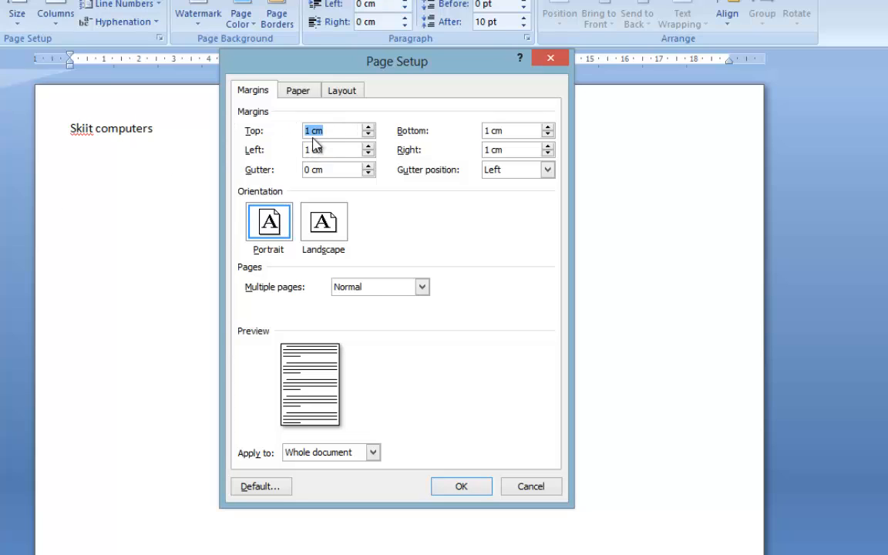
type("4")
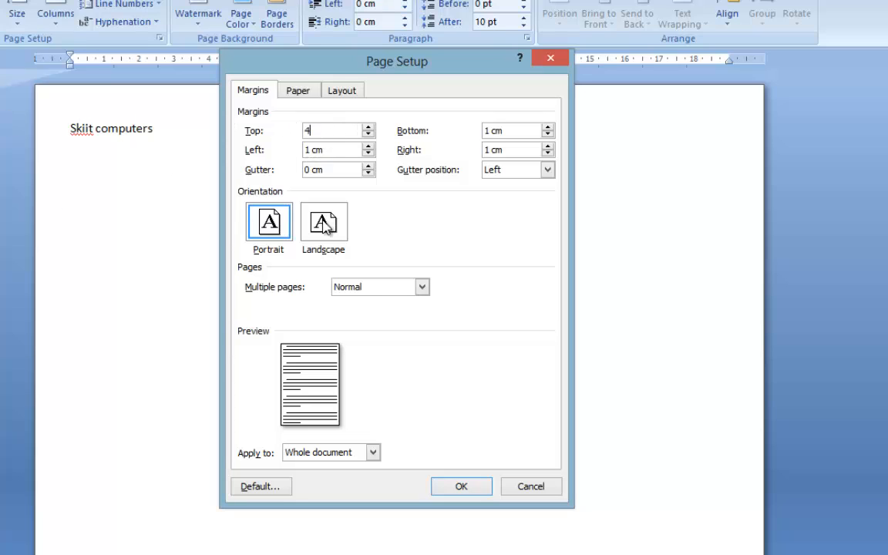
left_click_drag(286, 129, 272, 131)
left_click(271, 131)
left_click_drag(275, 131, 264, 139)
type("14")
left_click(466, 491)
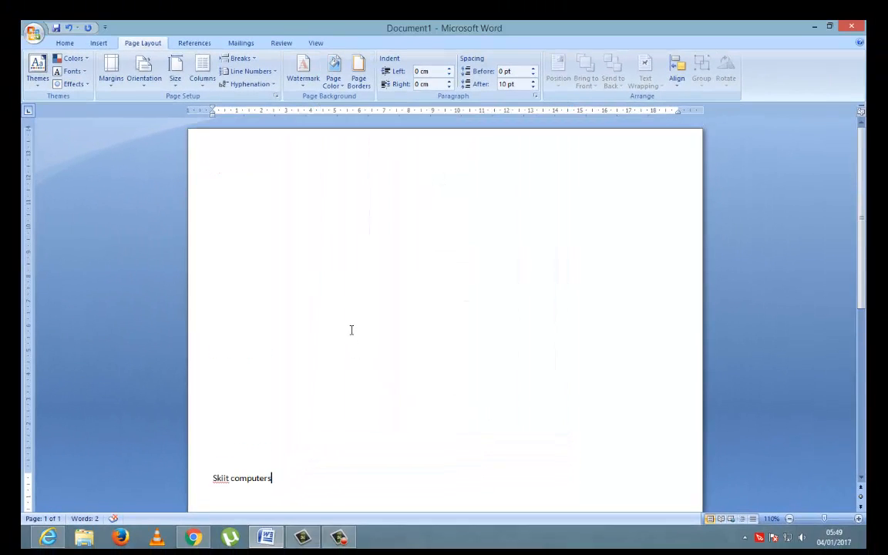
Add random filler text after "Skiit computers" and on a second line below it.
scroll(351, 324, "down", 5, "ctrl")
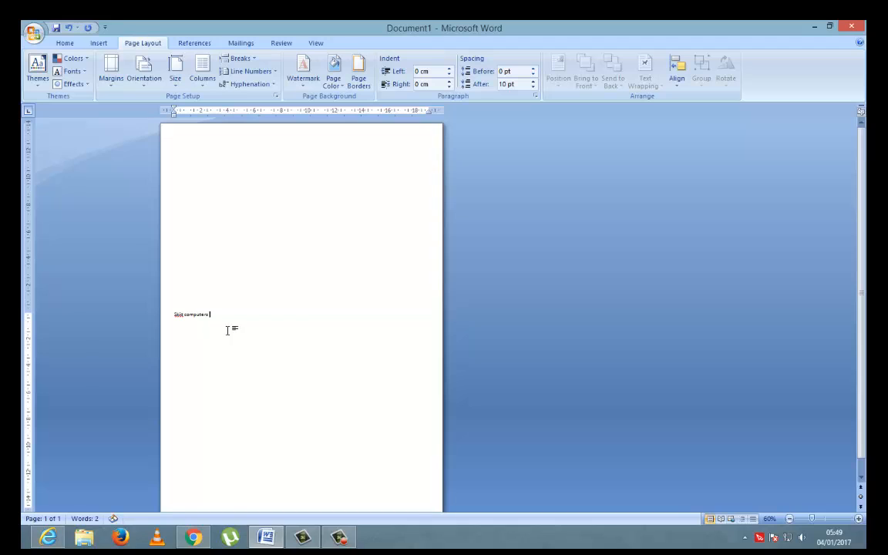
type("joriaefsedf sfsa fsfk s;fkk f;alfkda;fsd;lfkaf;sdkfsd;fkadlkfs;fksf")
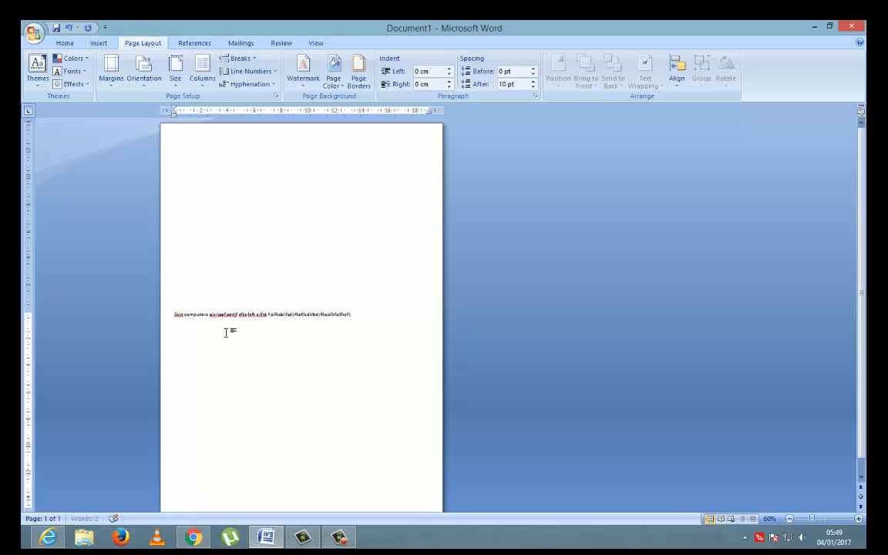
type("Sdsadklfs;ldfks;flakf;dsaf")
Try to apply custom page margins of 10 cm on all four sides of the whole document.
left_click(111, 71)
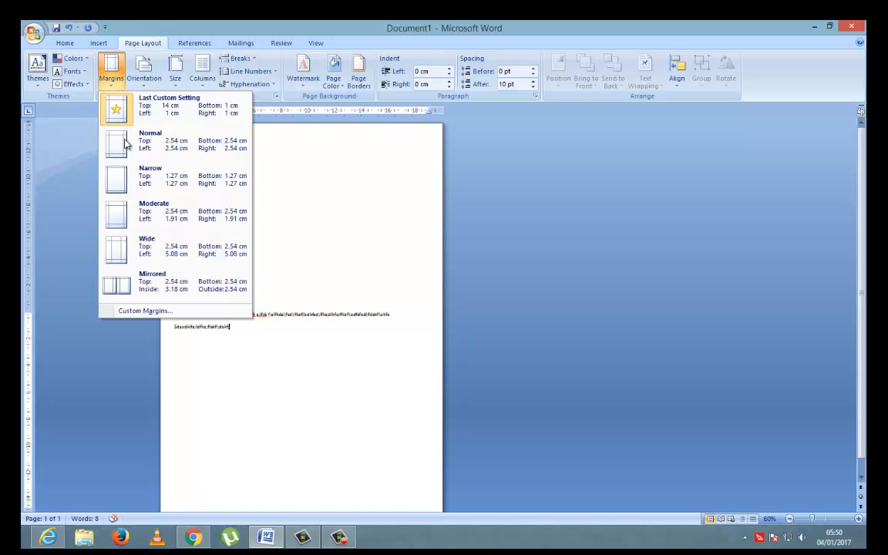
left_click(132, 312)
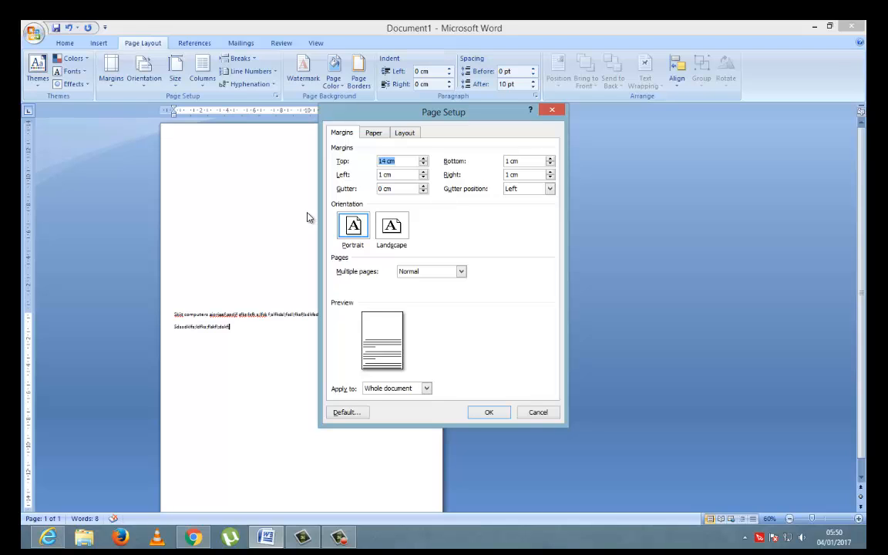
type("10")
key("Tab")
type("1")
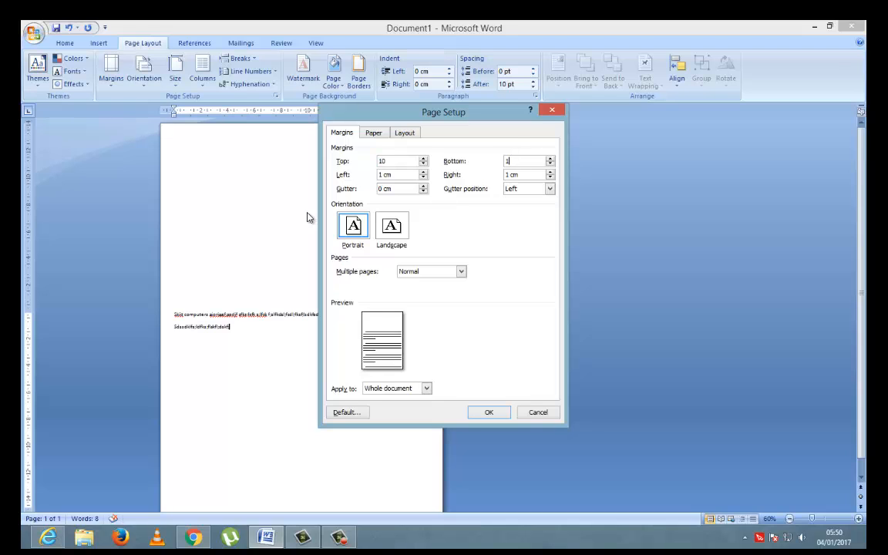
type("0")
key("Tab")
type("10")
key("Tab")
type("1")
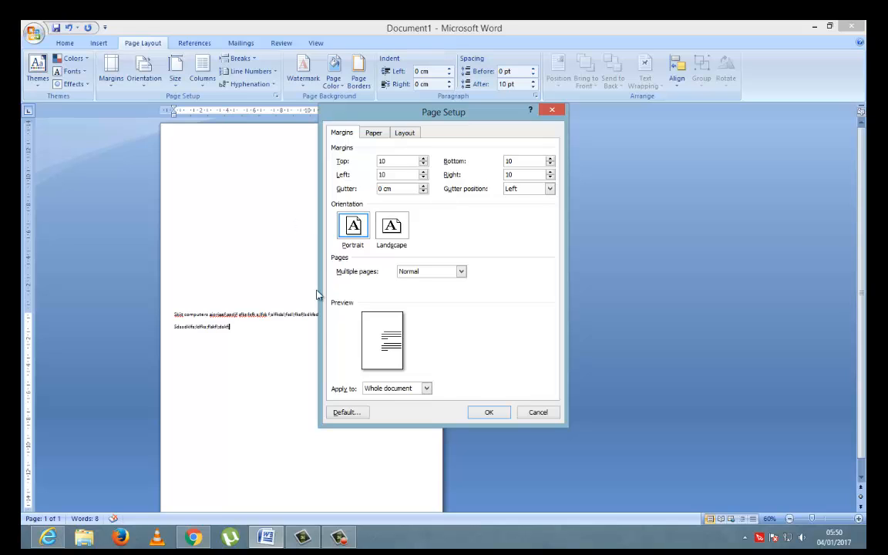
left_click(483, 414)
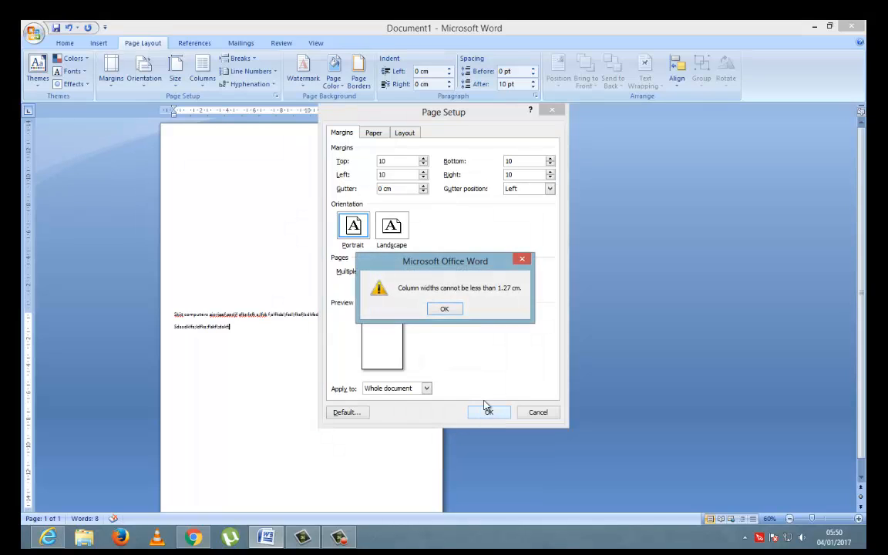
left_click(445, 309)
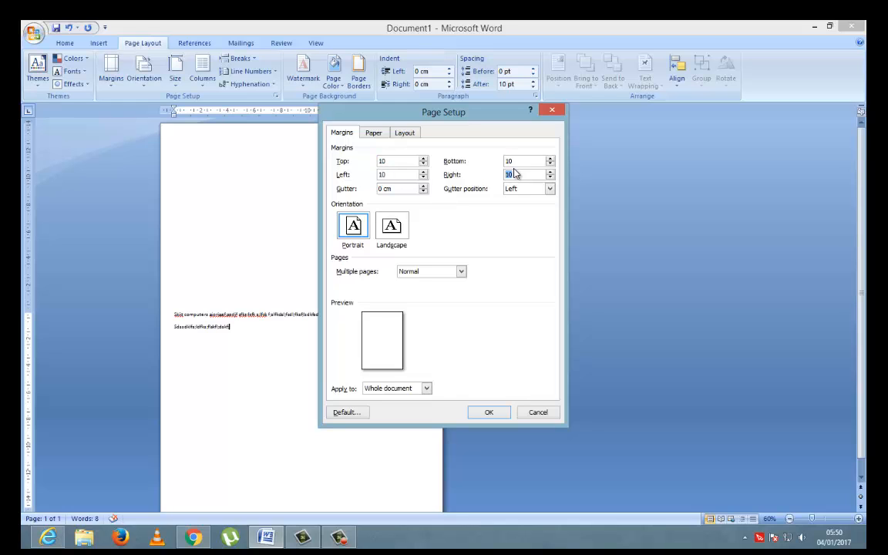
left_click(487, 414)
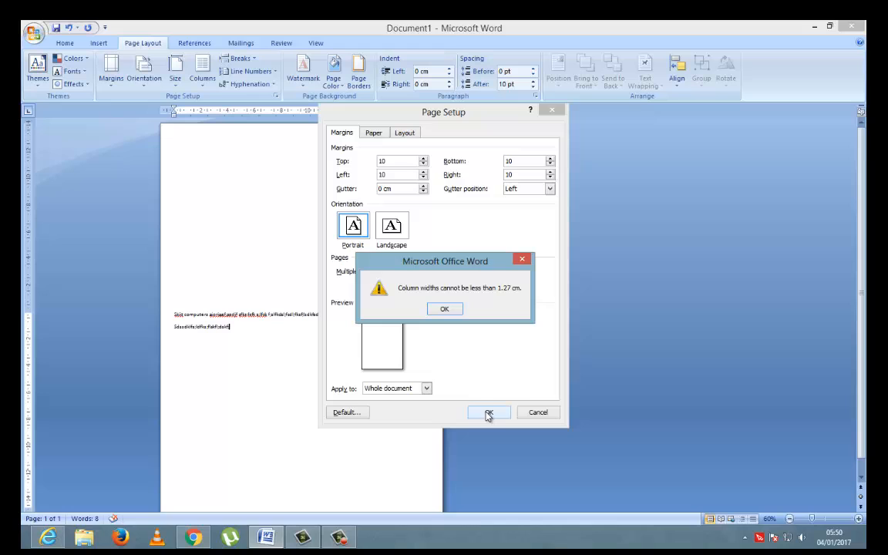
left_click(445, 310)
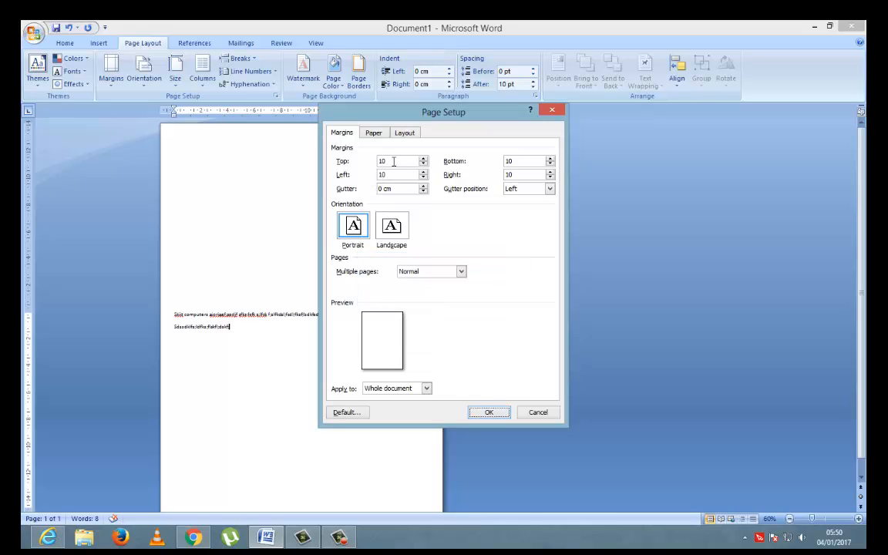
Set the top, bottom, left and right margins to 1.27 cm and show the document at 100% zoom.
left_click_drag(394, 161, 353, 152)
key("Tab")
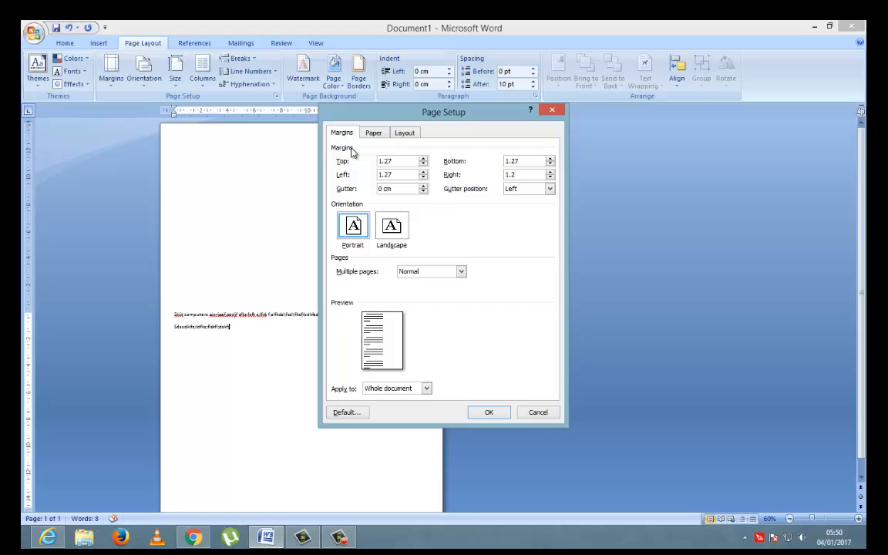
key("Return")
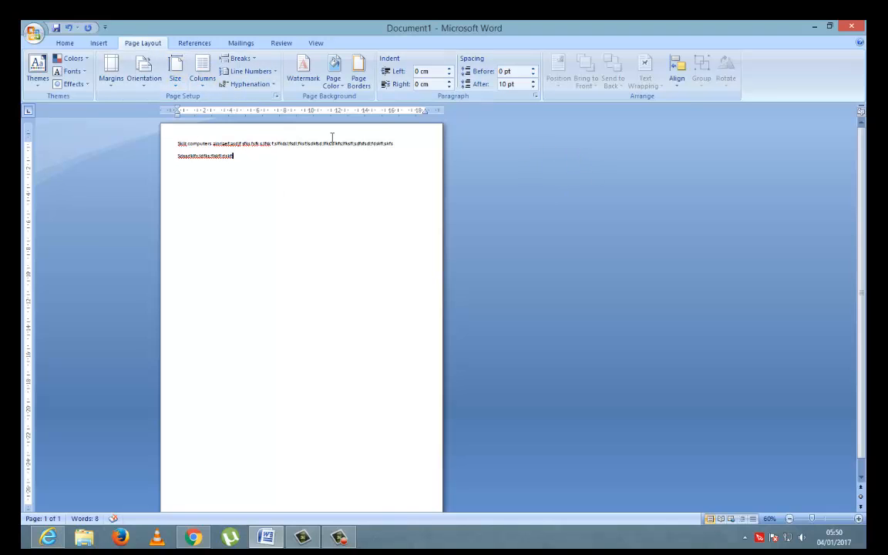
left_click(316, 44)
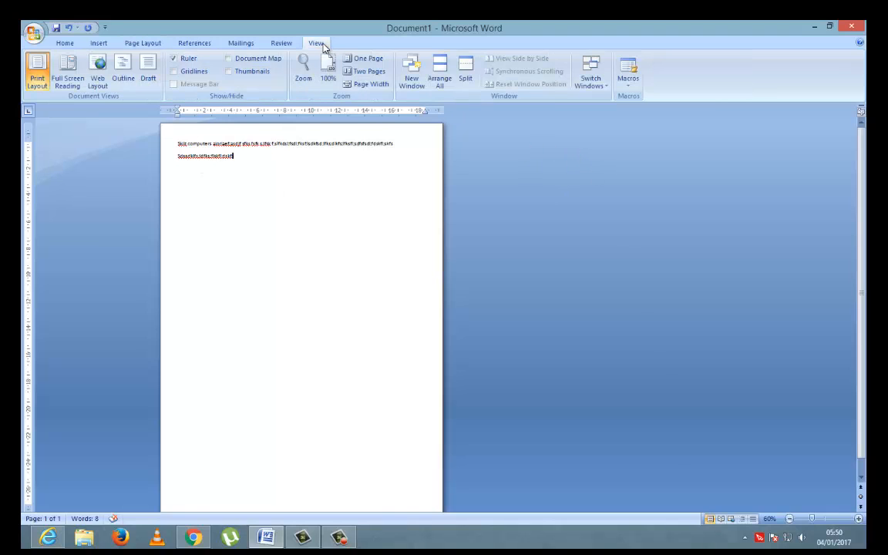
left_click(327, 73)
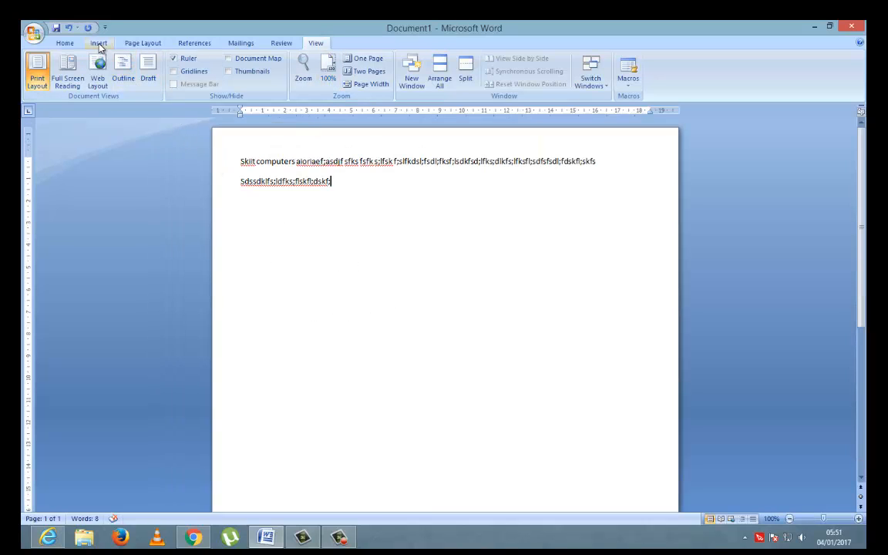
Look over the available margin presets, page orientations and paper sizes without changing any of them.
left_click(141, 43)
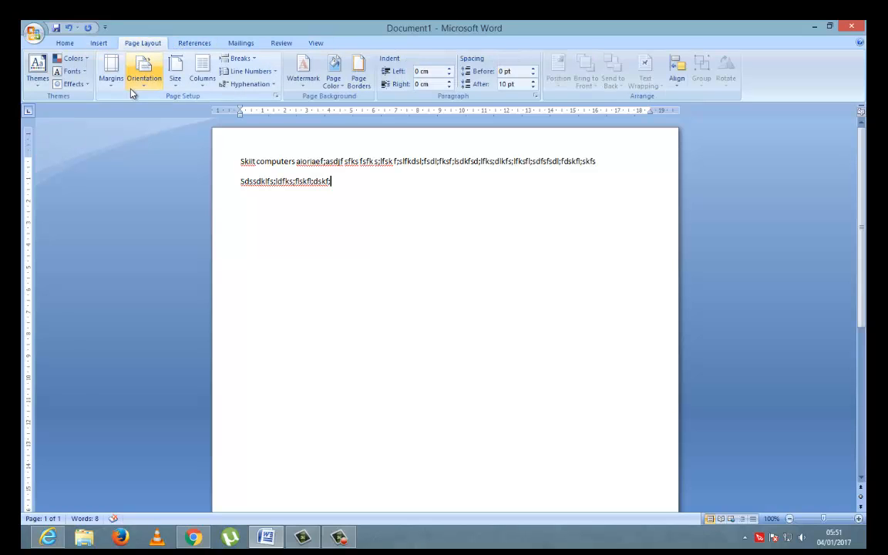
left_click(108, 77)
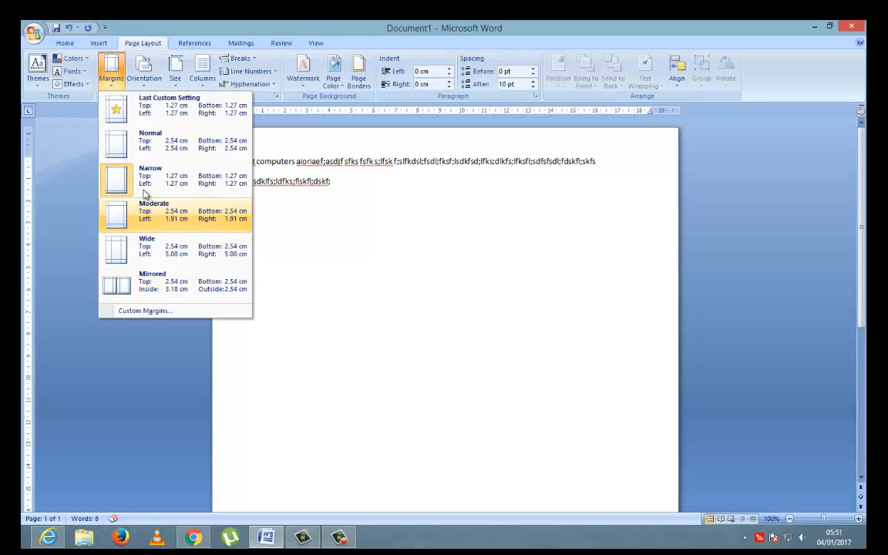
left_click(145, 73)
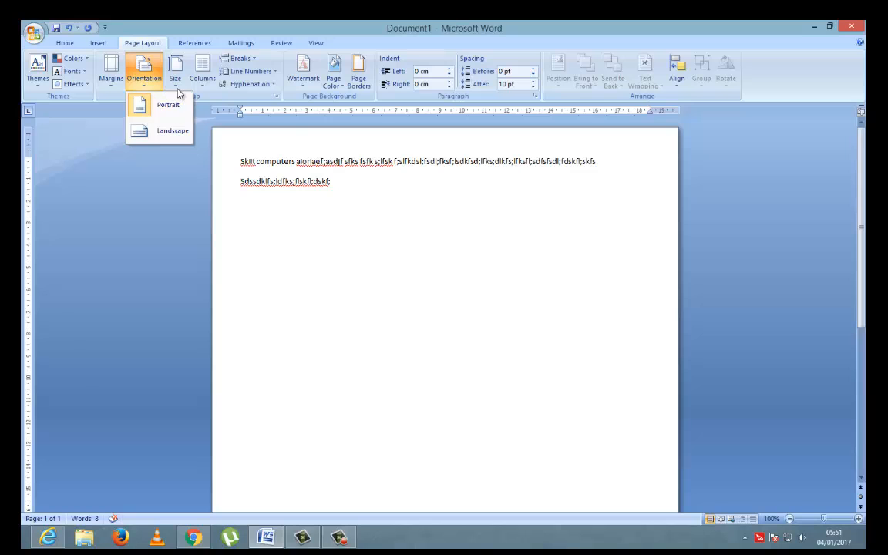
left_click(175, 77)
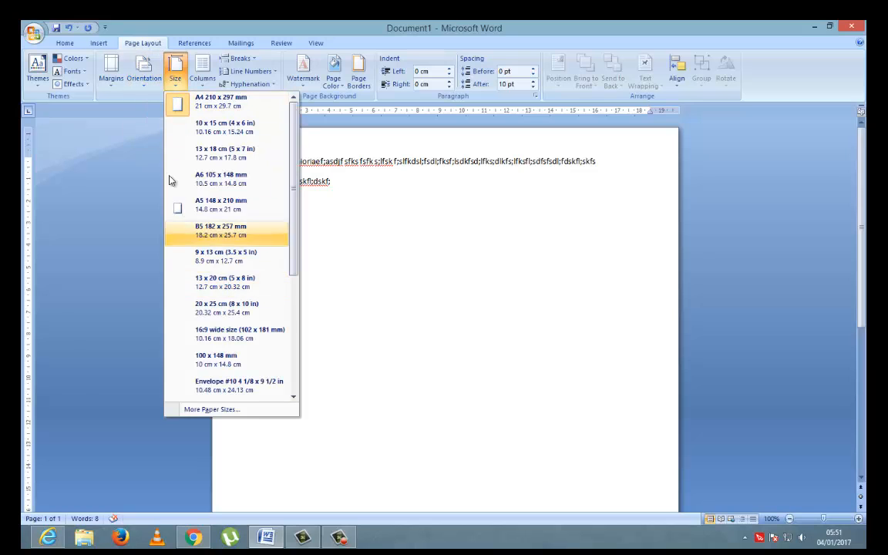
left_click(112, 77)
left_click(111, 78)
Examine the theme colors, theme fonts, theme effects and built-in themes without applying any.
left_click(77, 55)
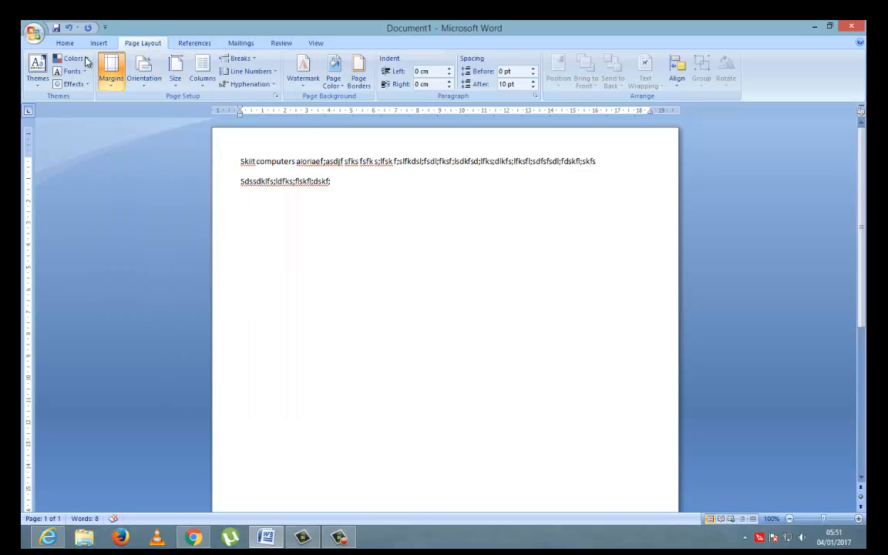
left_click(77, 56)
left_click(88, 59)
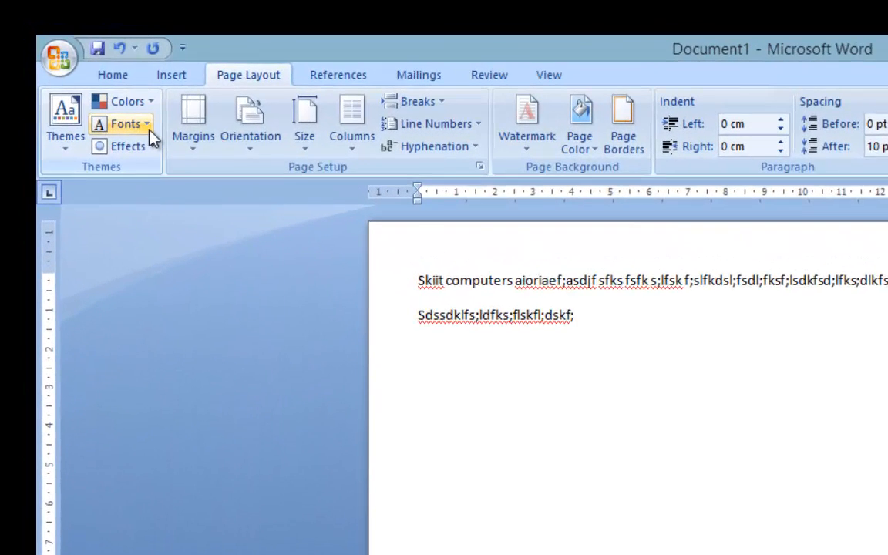
left_click(85, 72)
left_click(163, 102)
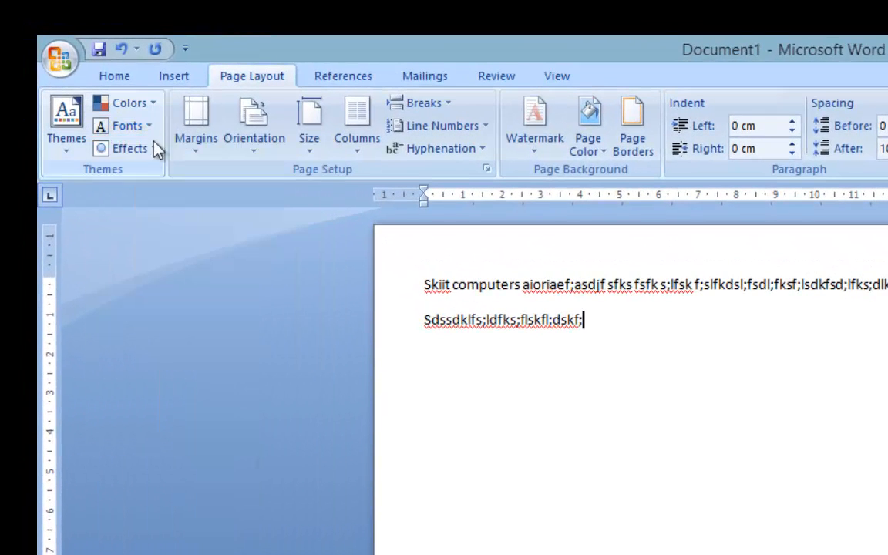
left_click(158, 148)
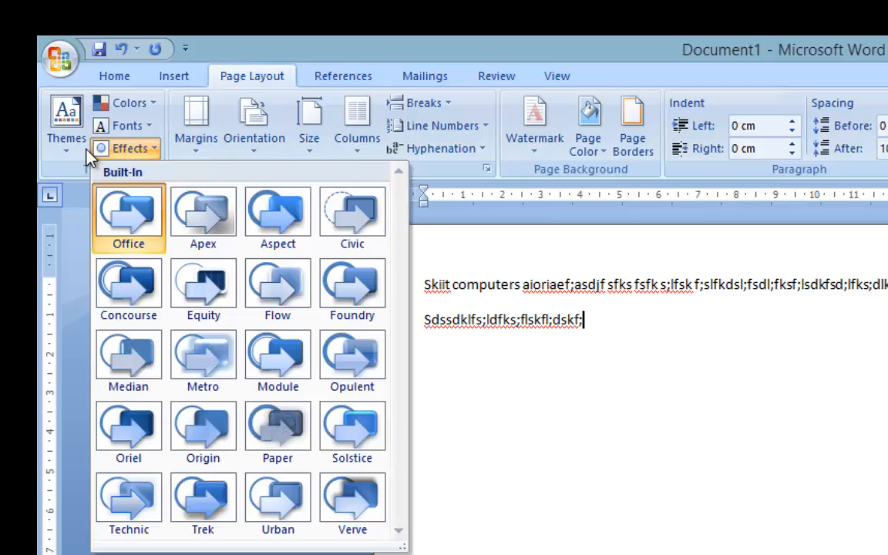
left_click(66, 150)
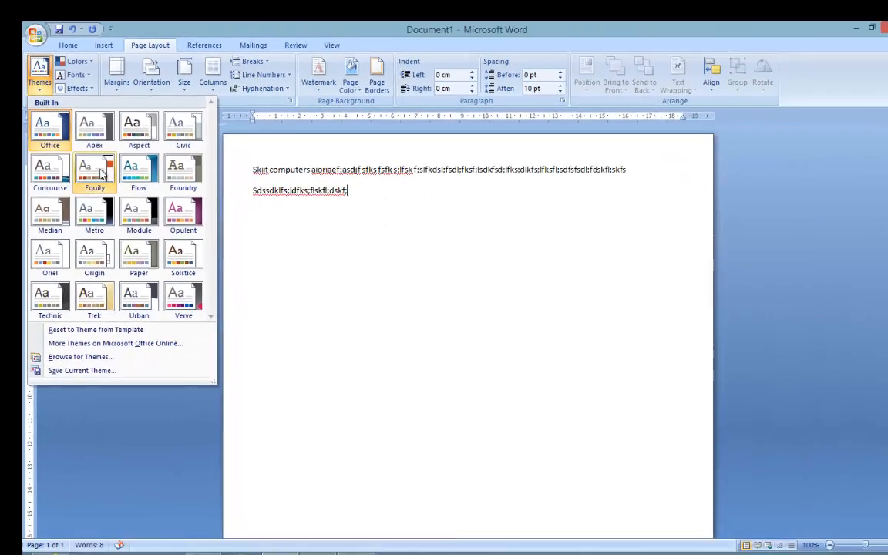
left_click(669, 425)
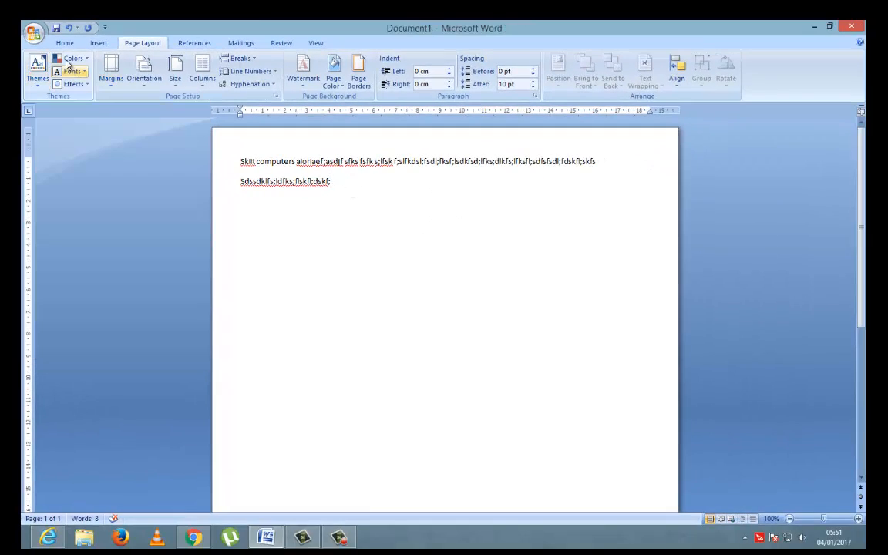
Delete all the text in the document.
key("ctrl+a")
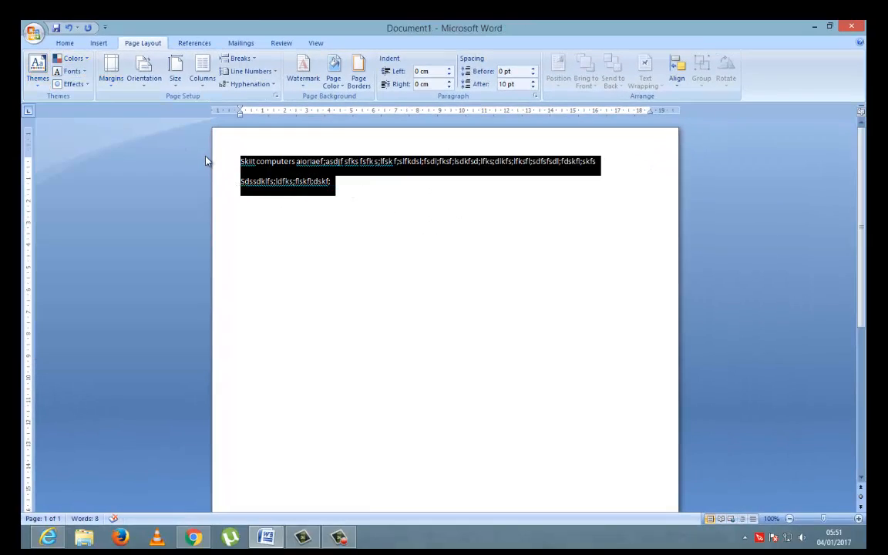
key("Left")
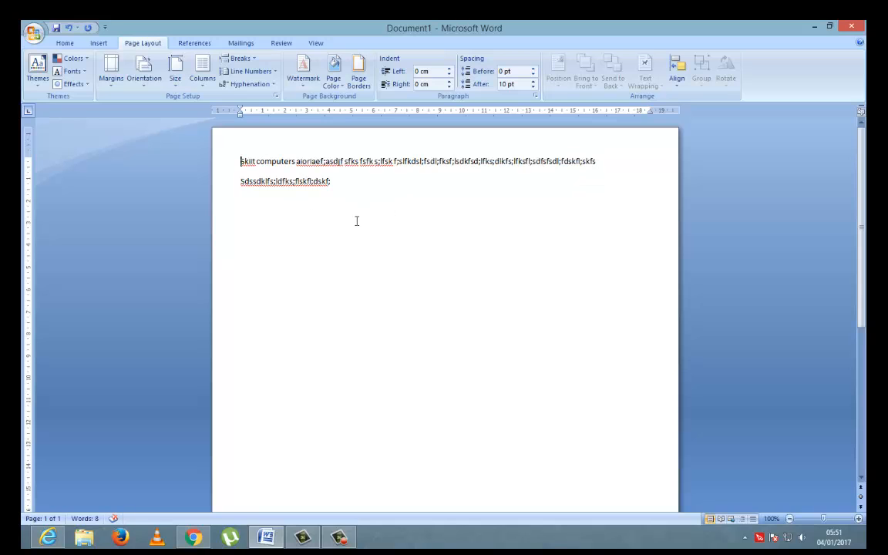
key("ctrl+a")
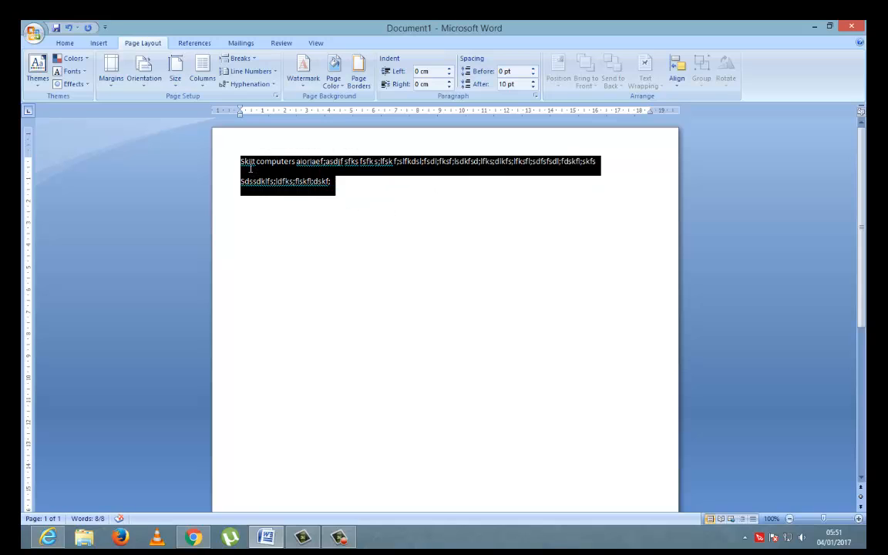
key("Delete")
Draw a rectangle about 18.6 cm wide and 4.2 cm high across the top of the page, style it purple and nudge it down slightly.
left_click(99, 44)
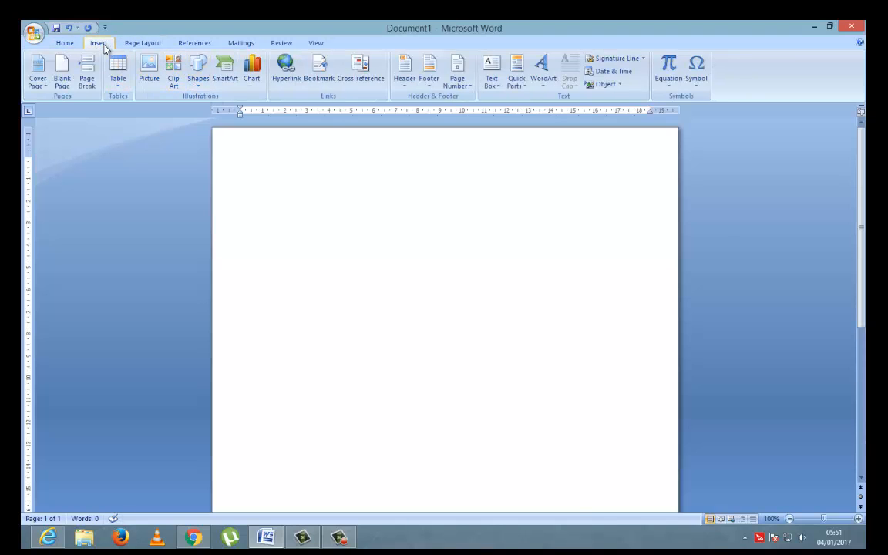
left_click(197, 83)
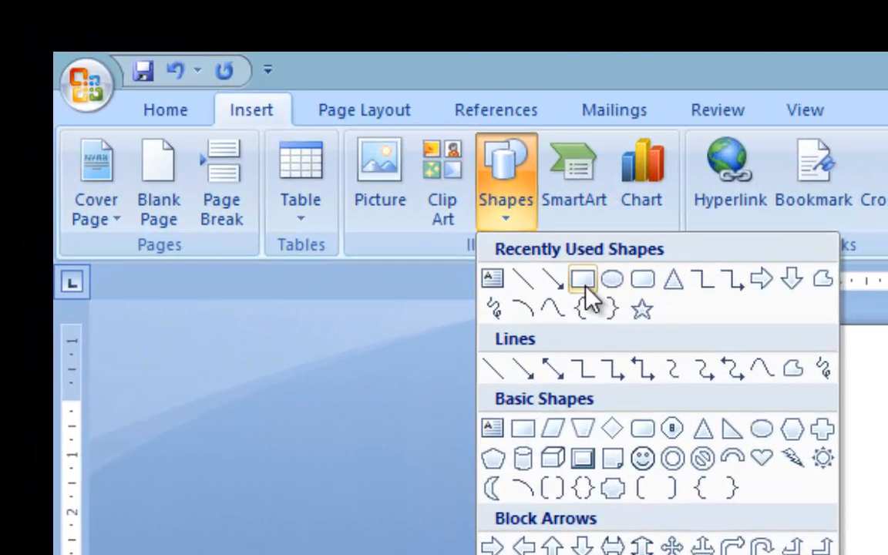
left_click(229, 109)
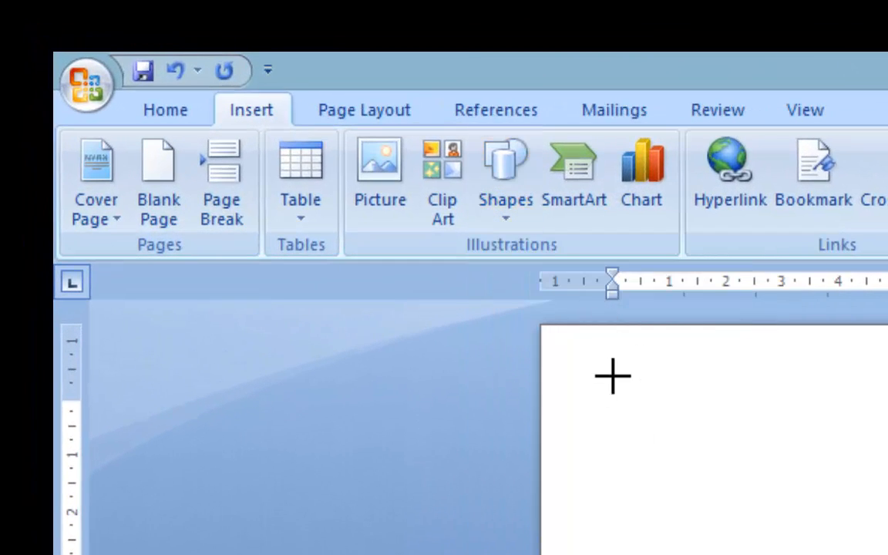
left_click_drag(612, 376, 887, 551)
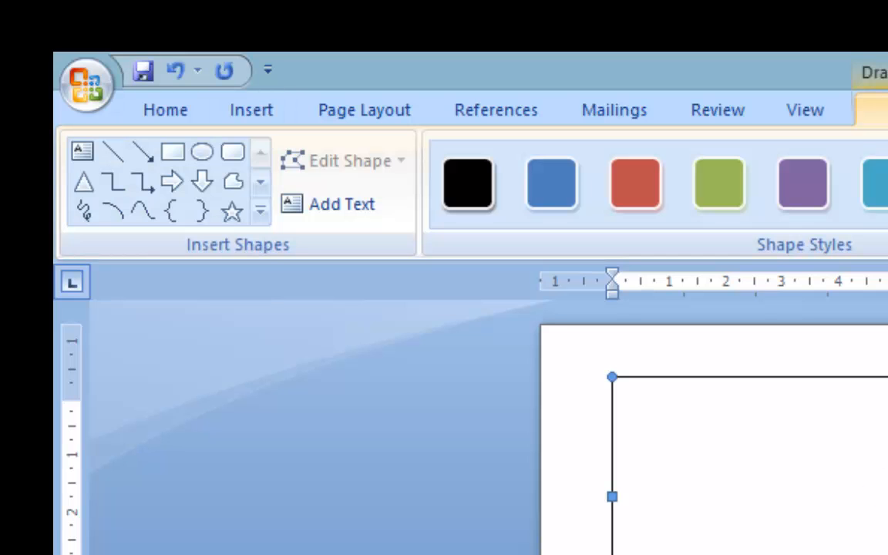
left_click(823, 202)
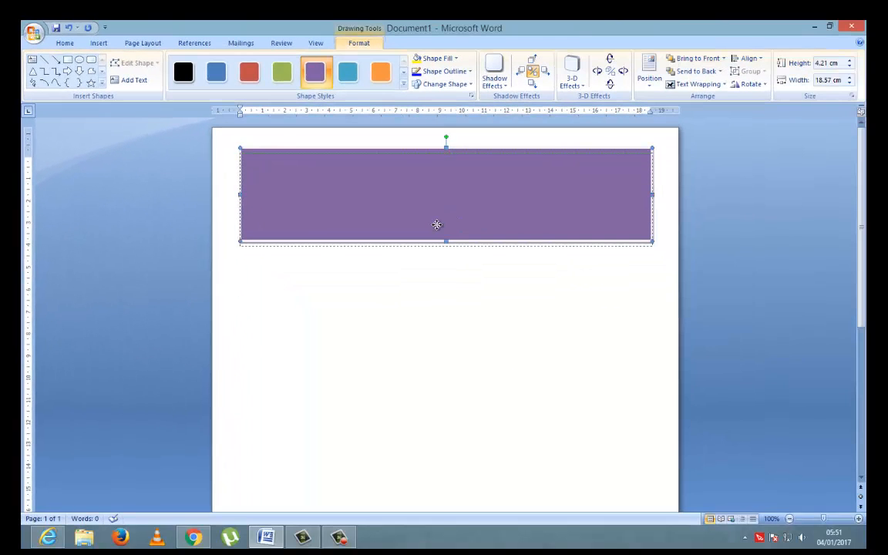
left_click_drag(436, 227, 437, 232)
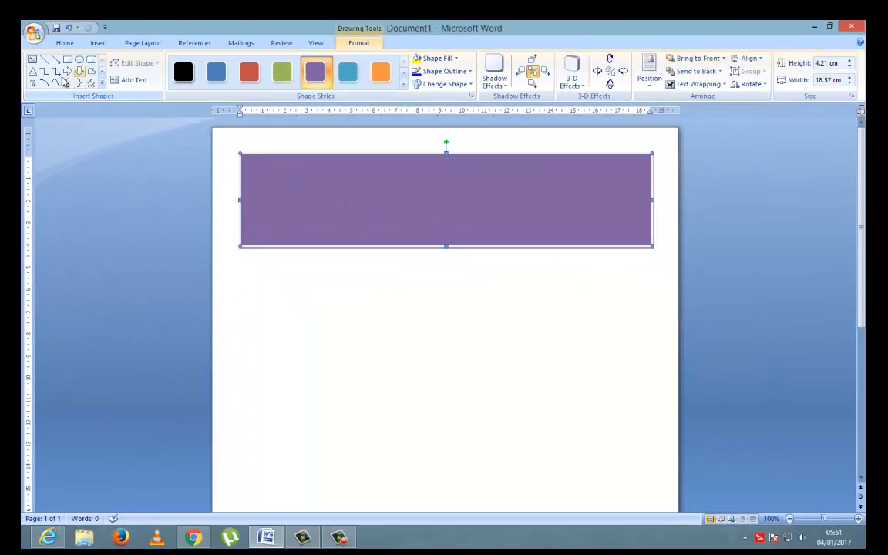
Draw a four-way arrow callout about 2.8 by 2.4 cm on the rectangle's left part and apply a green gradient shape style.
left_click(102, 83)
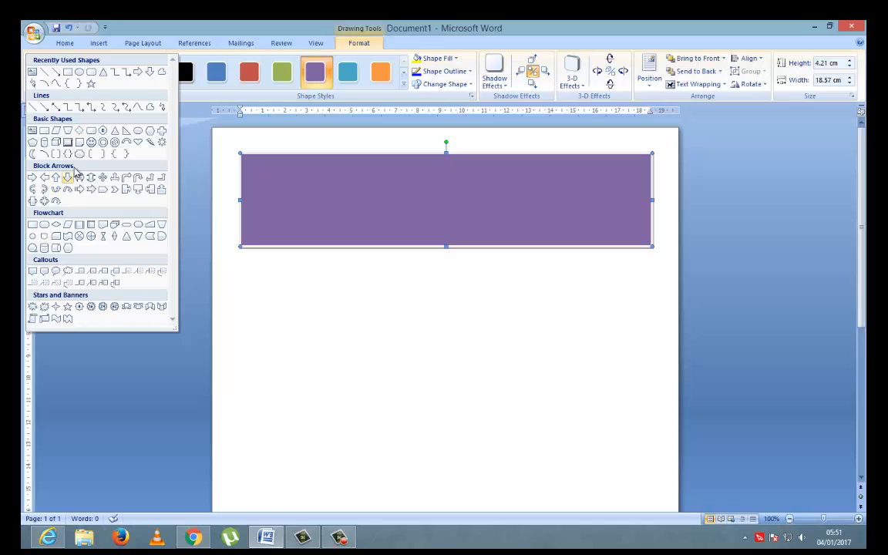
left_click(44, 201)
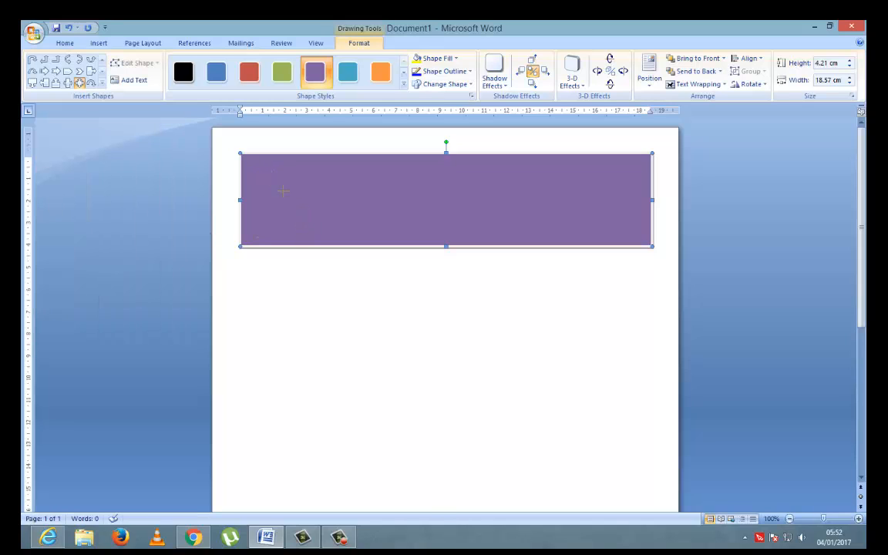
left_click_drag(264, 174, 327, 227)
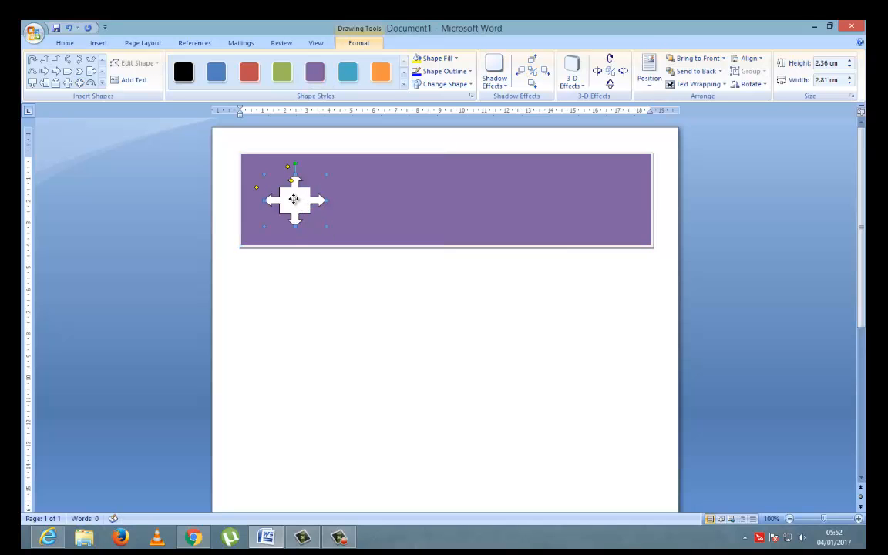
left_click(404, 84)
left_click(283, 334)
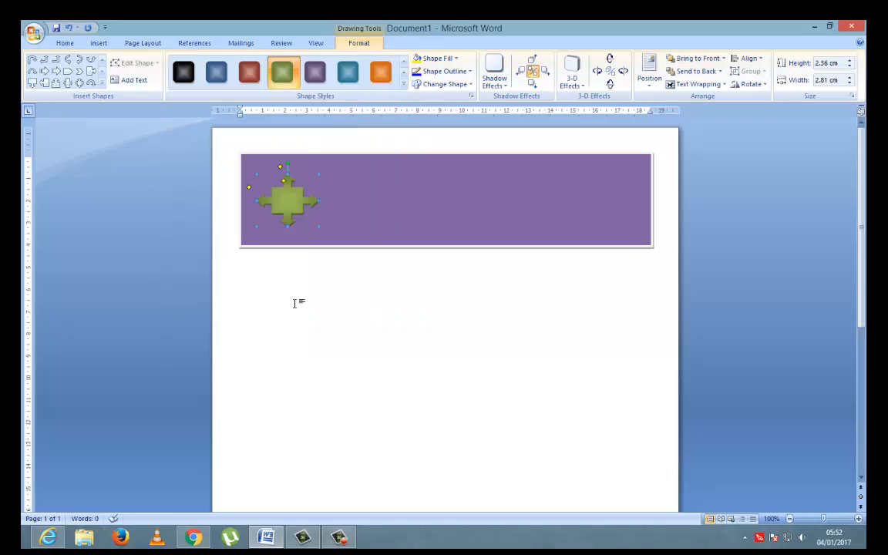
Change the four-way arrow callout's shape style to the orange gradient style.
left_click(403, 84)
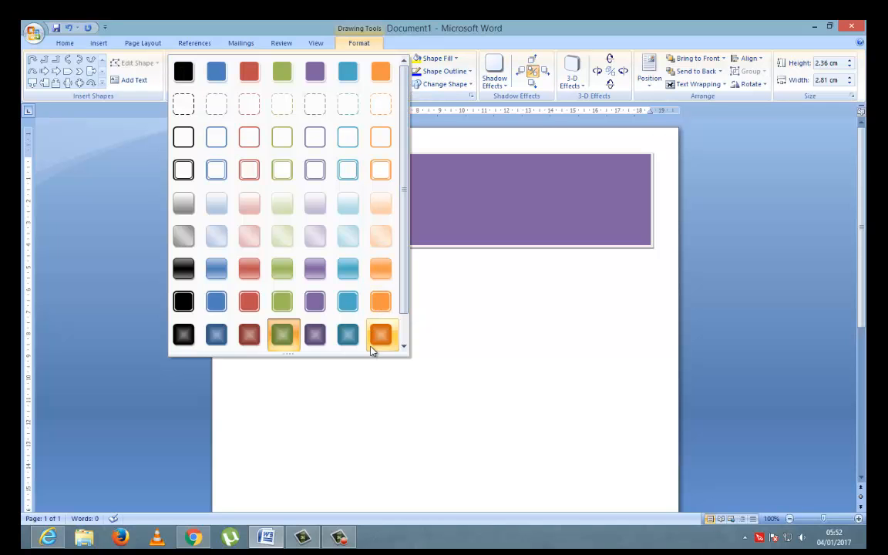
left_click(375, 341)
left_click(323, 311)
left_click(283, 198)
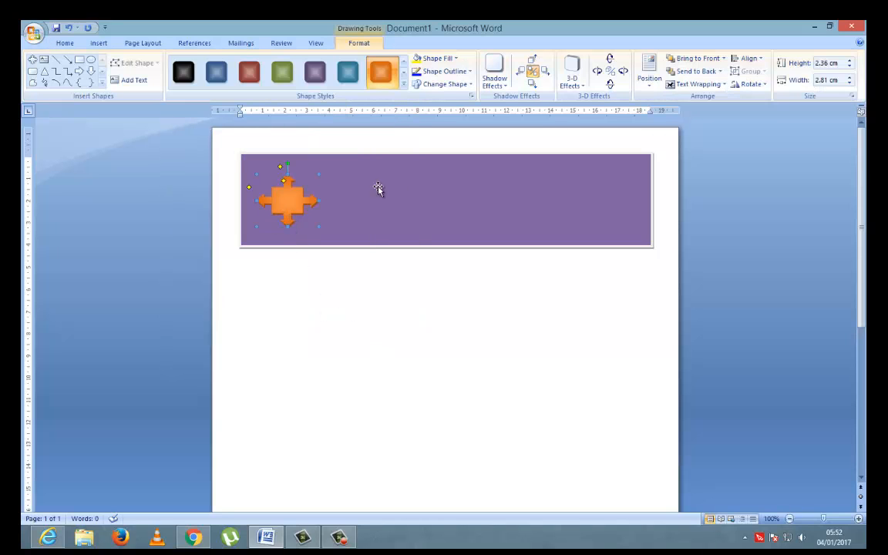
Draw a bevel shape about 2.5 cm wide and 2.7 cm high on the rectangle's right part and give it the green gradient style.
left_click(101, 82)
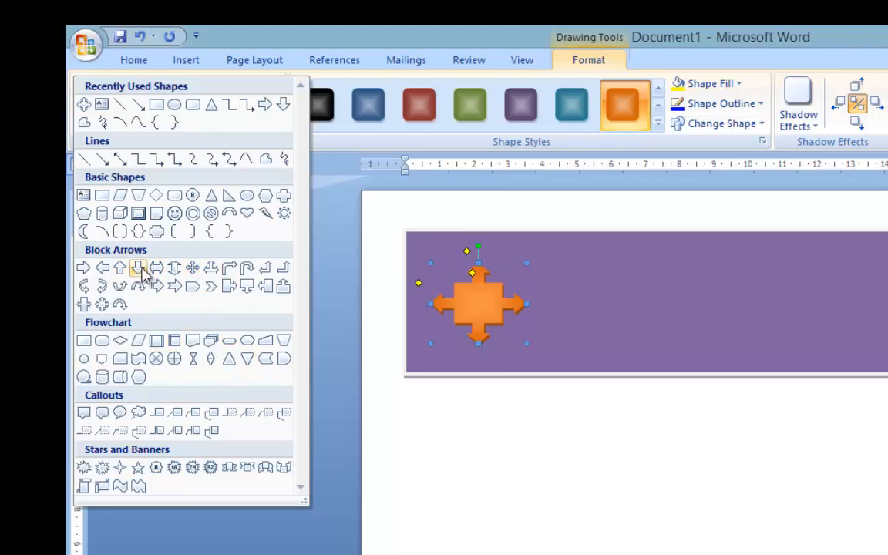
left_click(138, 214)
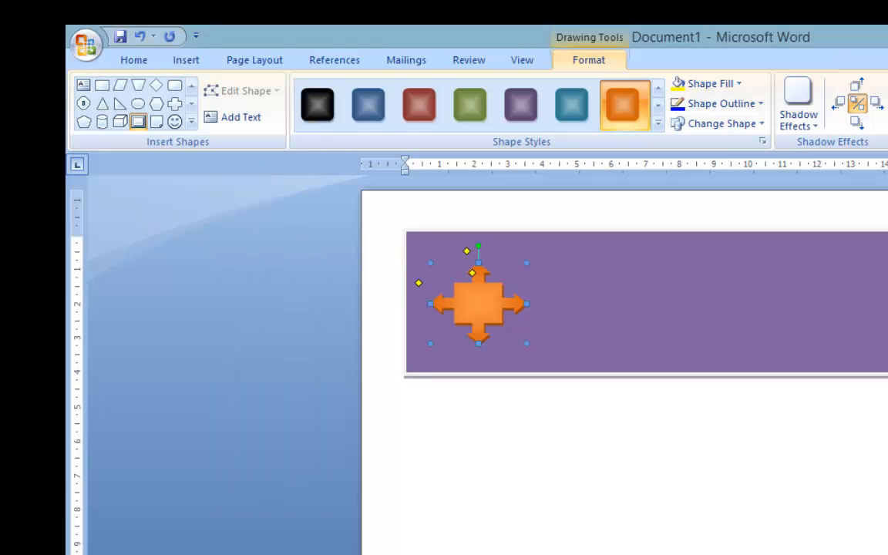
key("Escape")
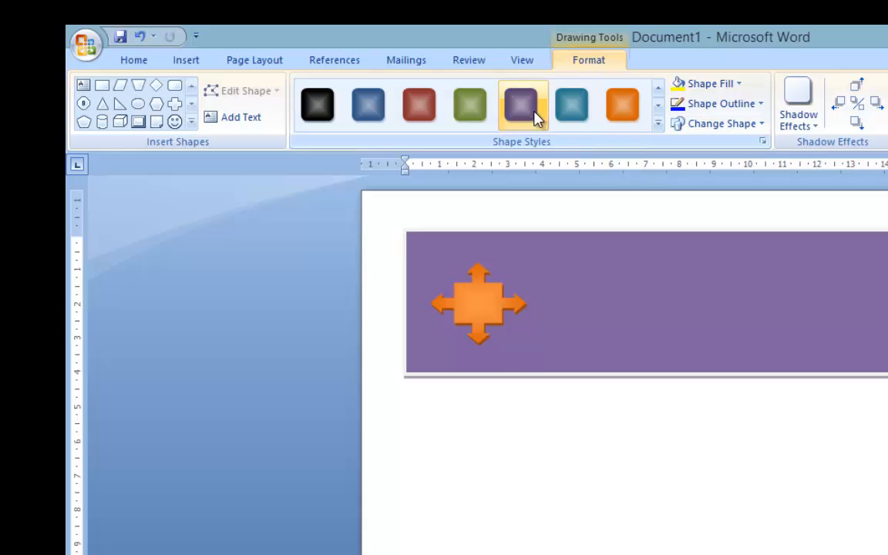
left_click(657, 123)
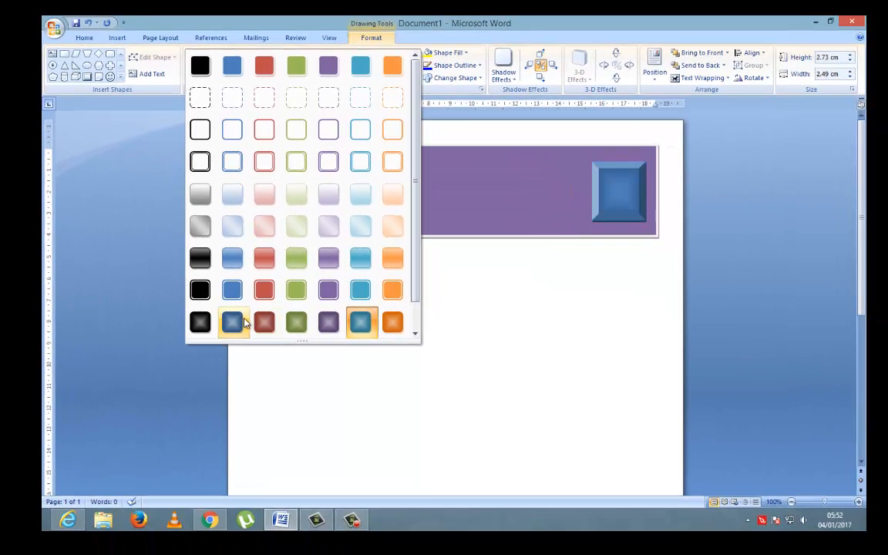
left_click(311, 319)
left_click(370, 289)
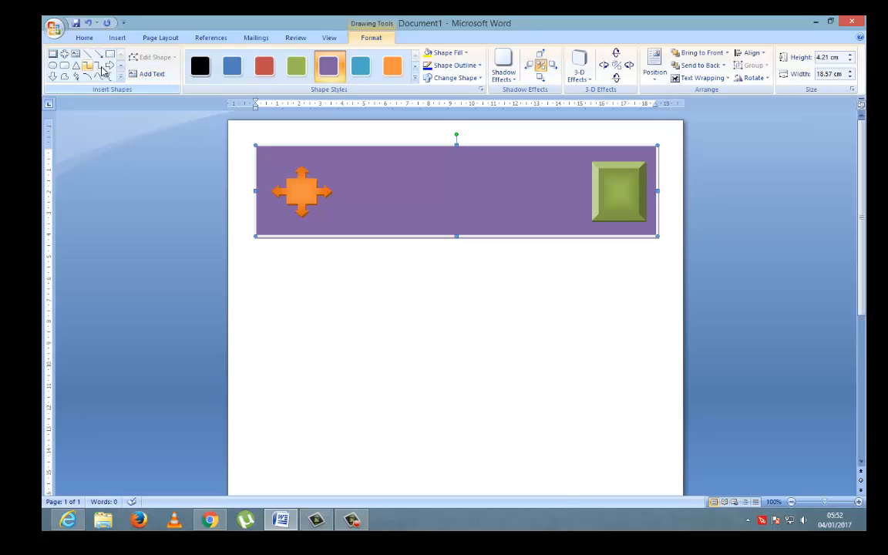
Draw a horizontal straight line about 18.3 cm long just below the purple rectangle.
left_click(64, 65)
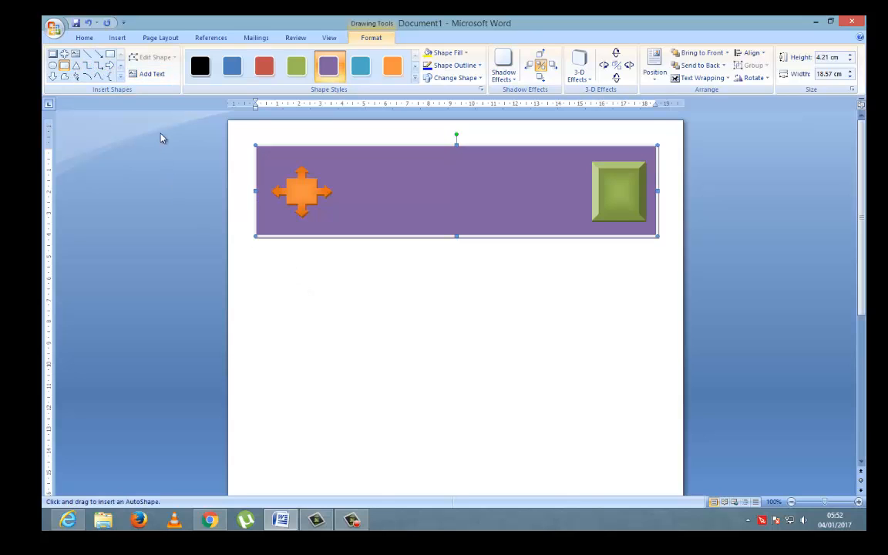
left_click(87, 53)
left_click_drag(260, 248, 658, 250)
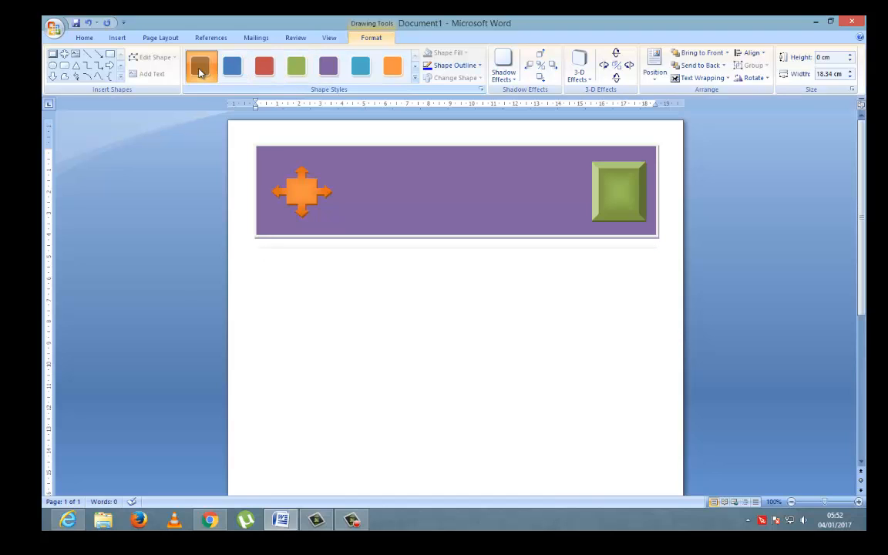
left_click(411, 248)
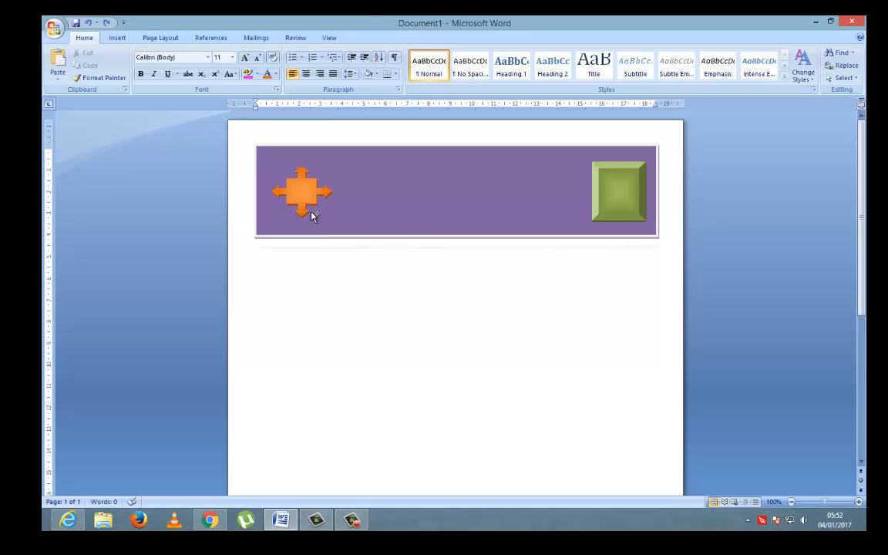
left_click(354, 236)
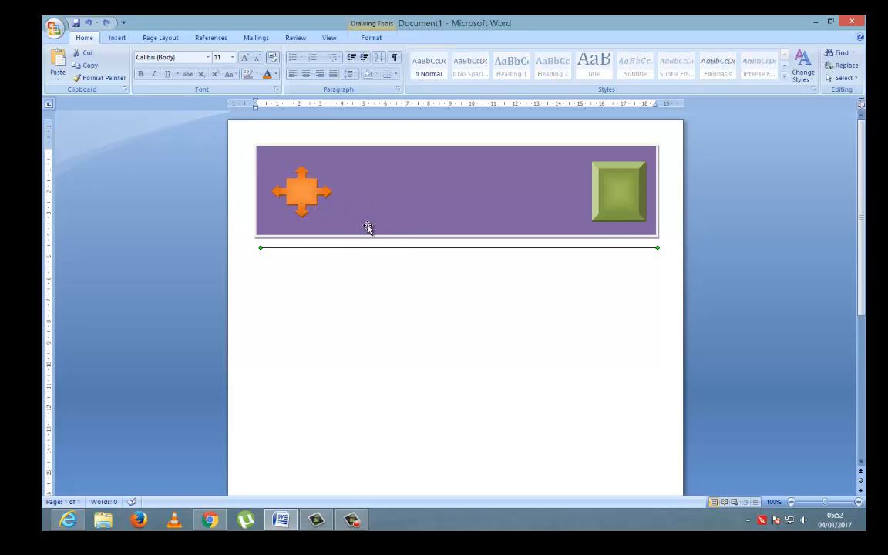
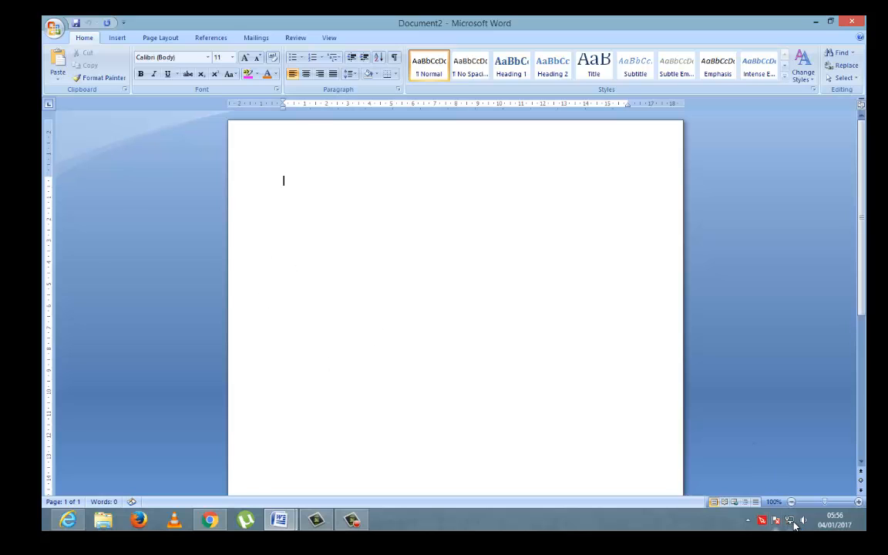
Open the offline Word Help topic "Scan and edit a document" under "Creating specific documents".
key("F1")
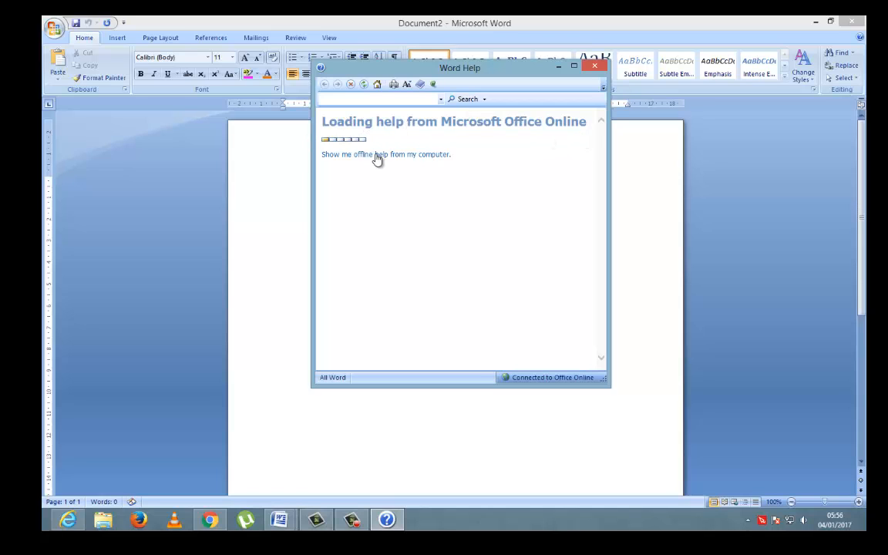
left_click(408, 158)
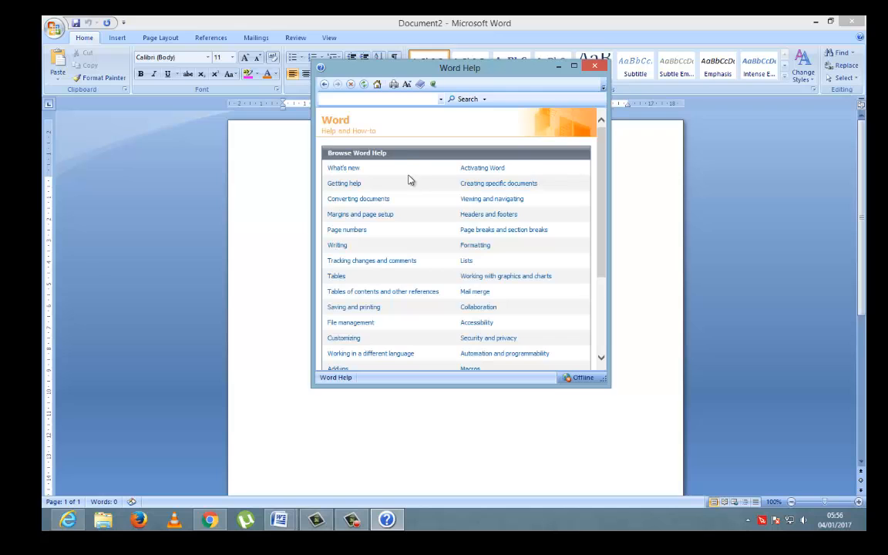
left_click(482, 183)
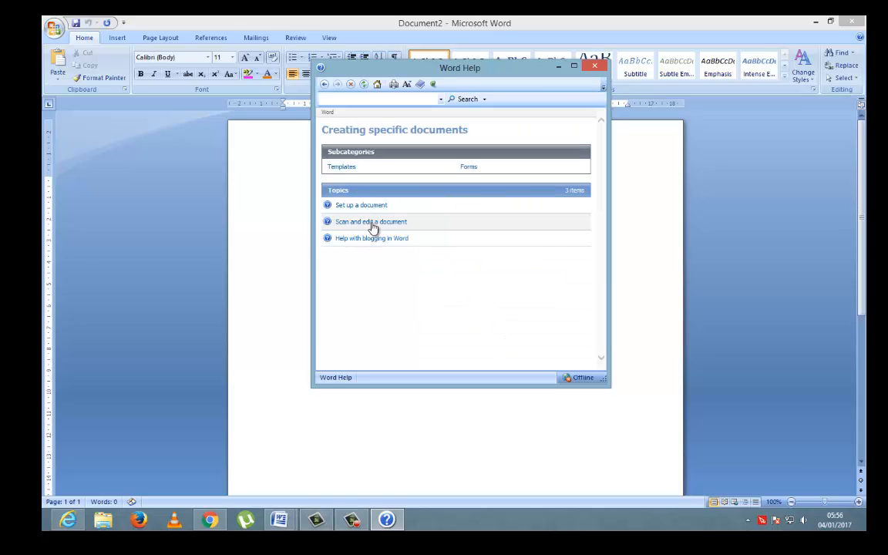
left_click(371, 222)
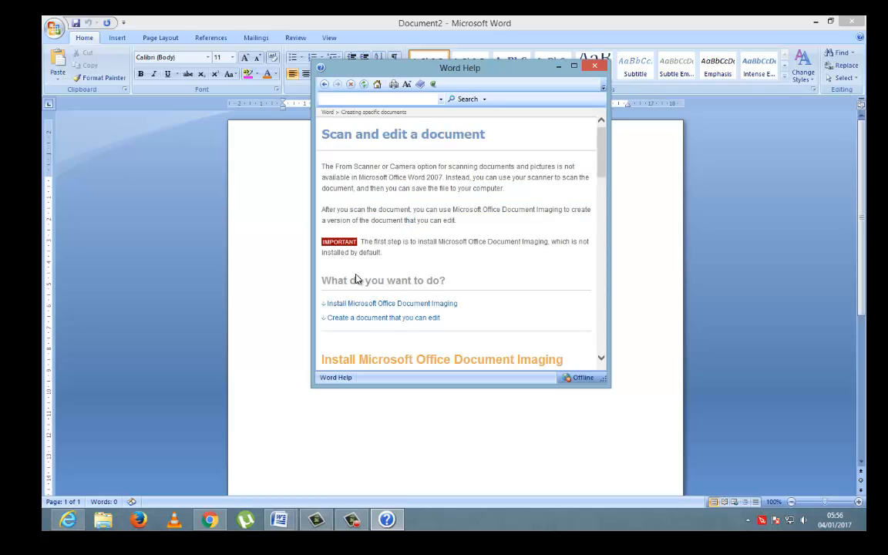
Copy the help text from the "Install Microsoft Office Document Imaging" heading through the end of the topic.
scroll(354, 273, "down", 3)
scroll(354, 273, "up", 5)
left_click_drag(322, 165, 500, 341)
left_click(493, 331)
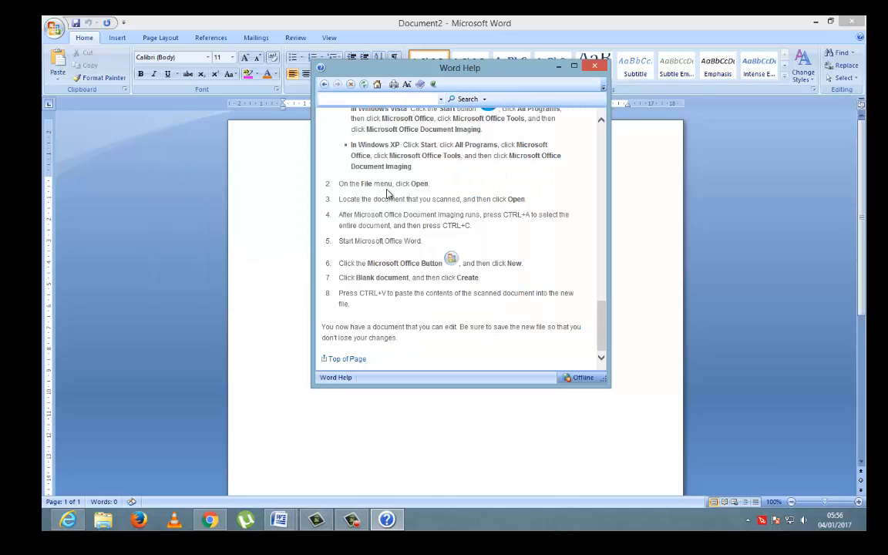
left_click_drag(390, 327, 308, 85)
left_click(331, 347)
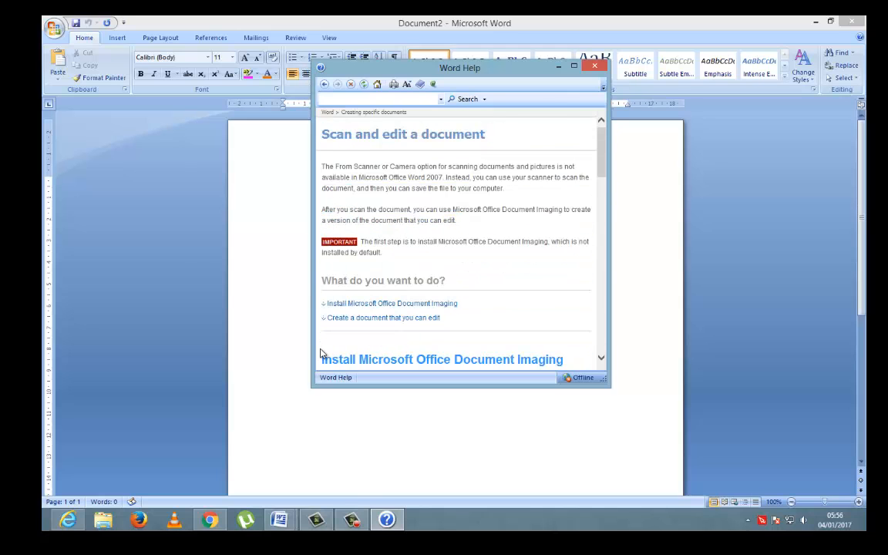
scroll(339, 323, "down", 5)
right_click(466, 228)
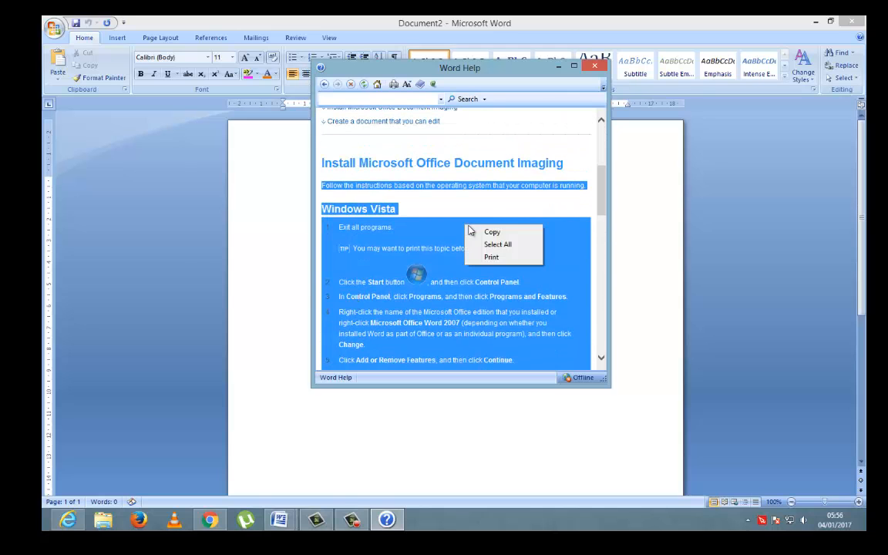
left_click(493, 233)
Minimize the help window and paste the copied help text into the blank document.
left_click(285, 182)
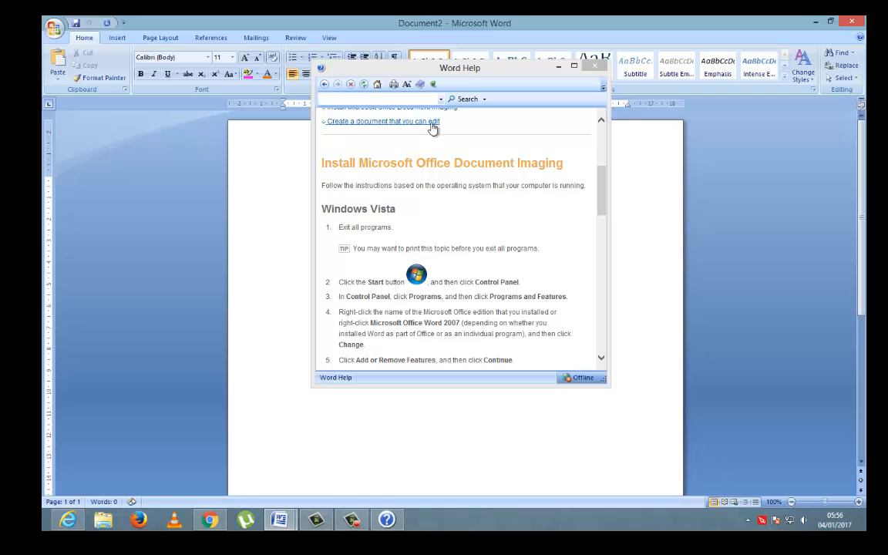
left_click(556, 71)
right_click(371, 183)
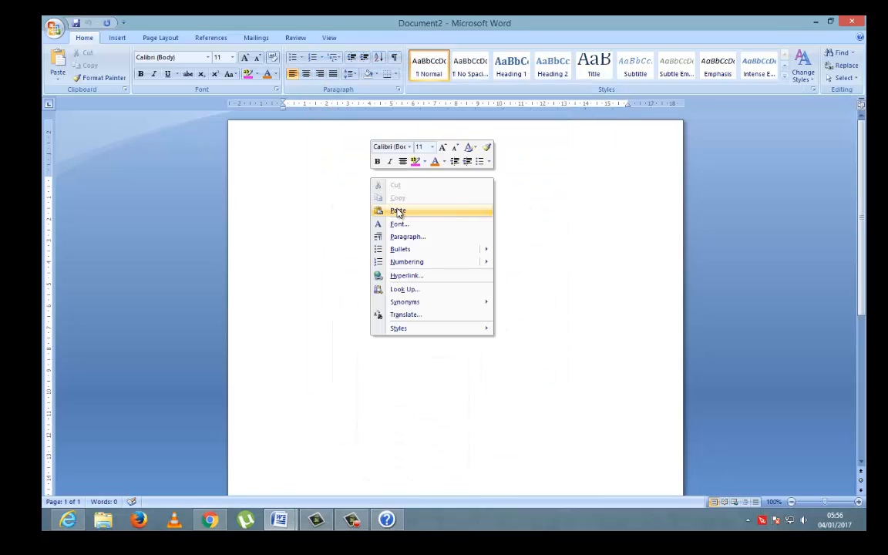
left_click(391, 215)
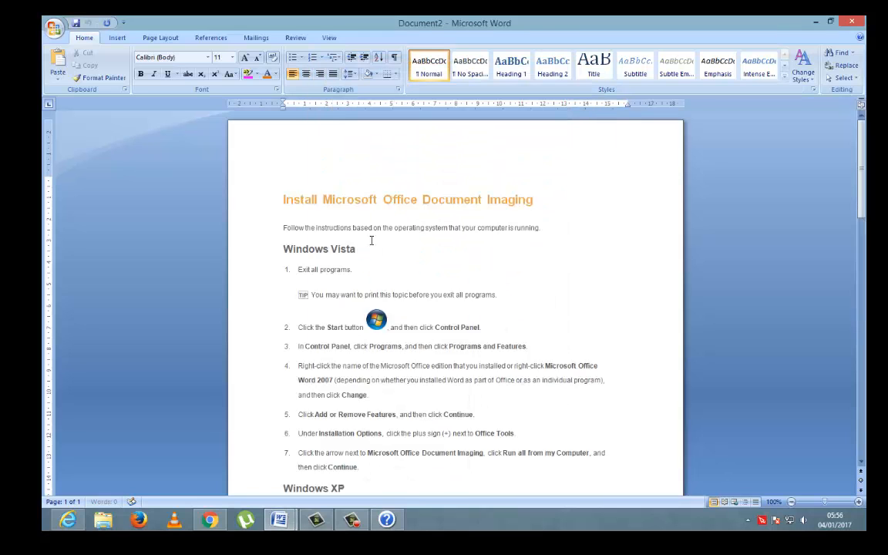
scroll(385, 242, "up", 15)
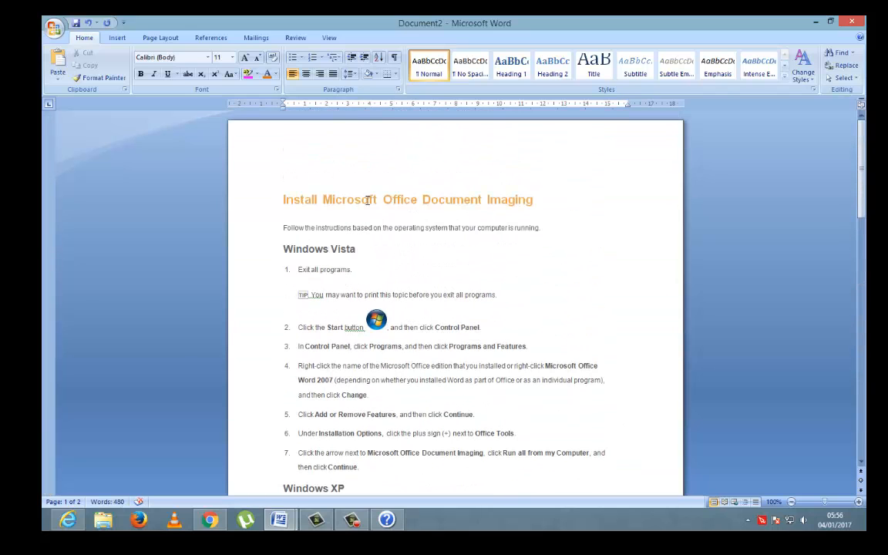
Insert a page break directly before the "Windows XP" heading and check where the text splits.
left_click(159, 37)
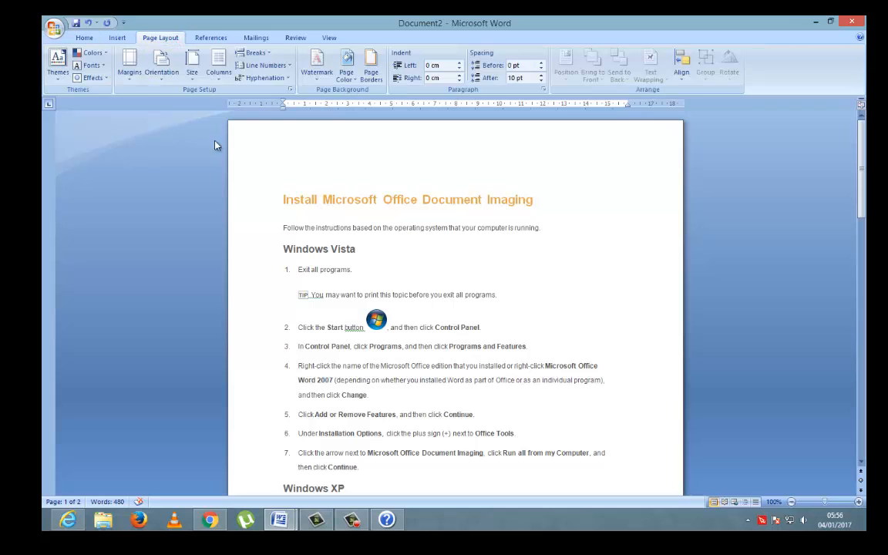
left_click(255, 52)
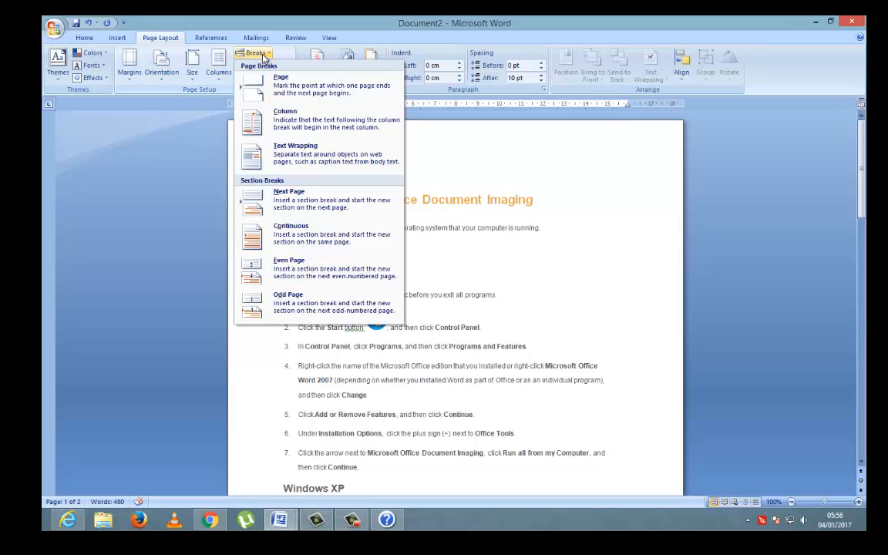
left_click(532, 299)
scroll(532, 301, "down", 6)
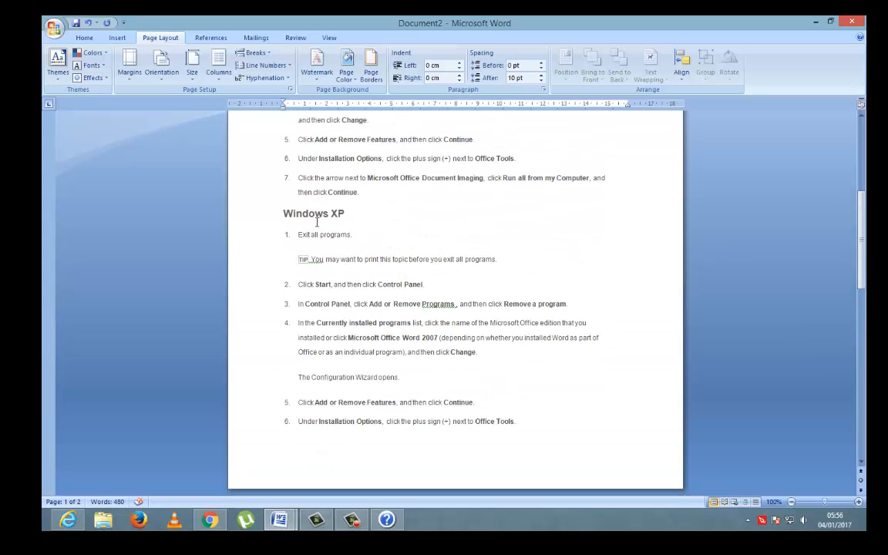
left_click(354, 212)
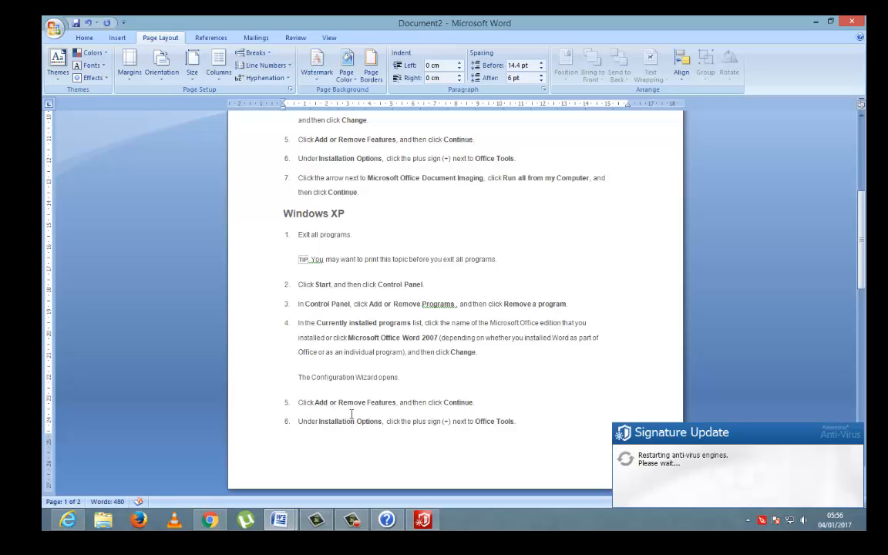
left_click(281, 213)
left_click(259, 55)
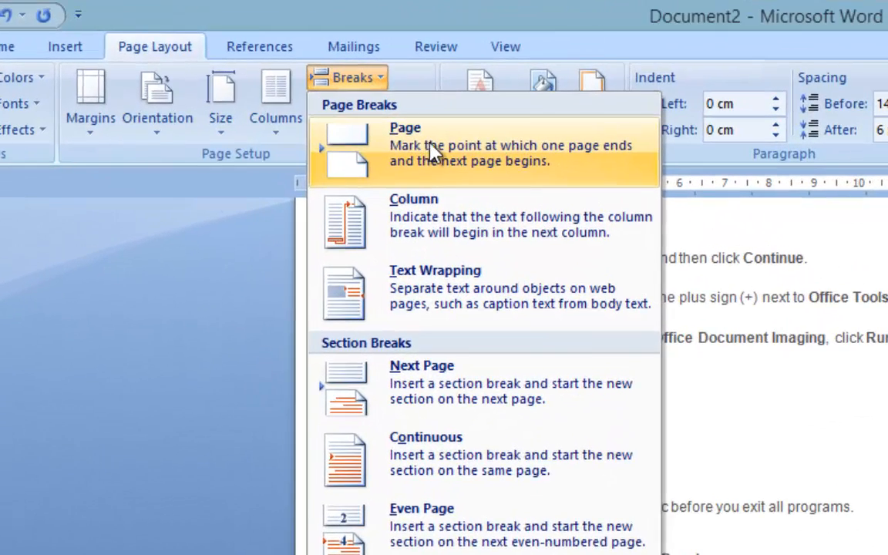
left_click(430, 145)
scroll(532, 538, "up", 3)
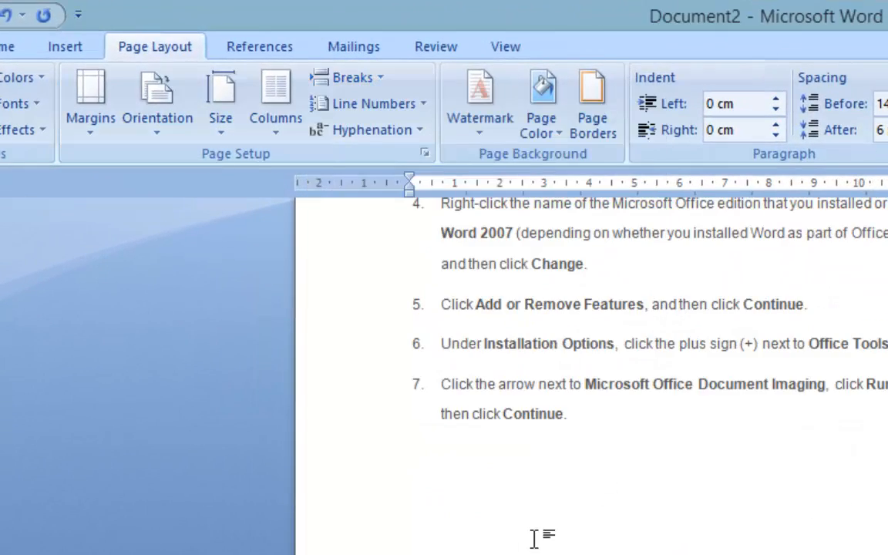
scroll(515, 509, "down", 3)
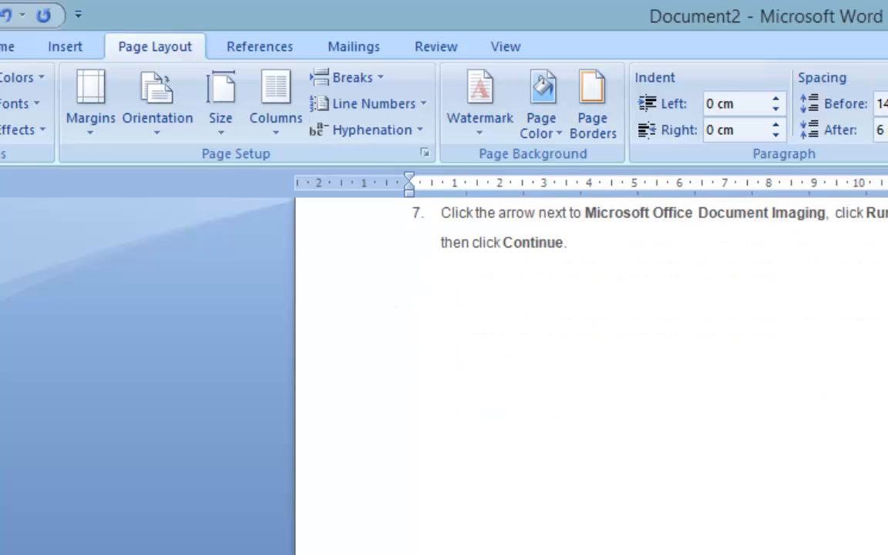
scroll(586, 370, "up", 3)
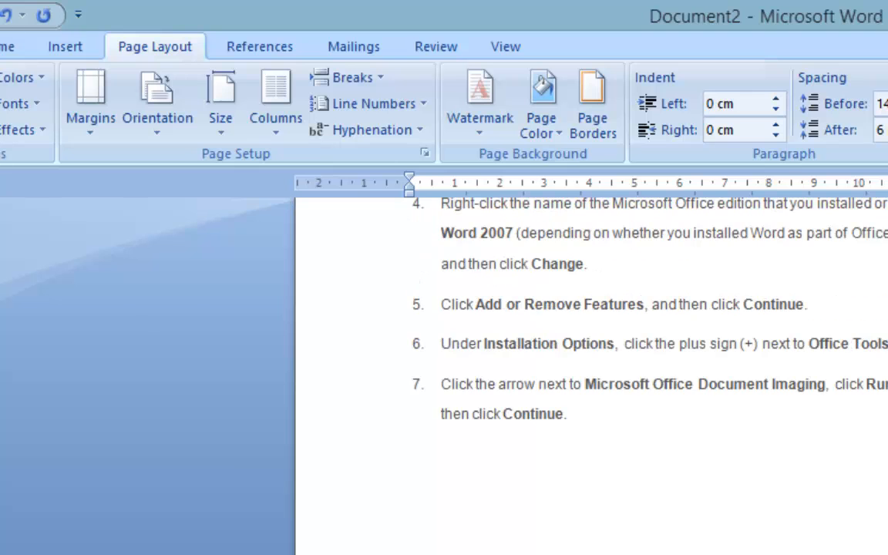
scroll(269, 277, "down", 4)
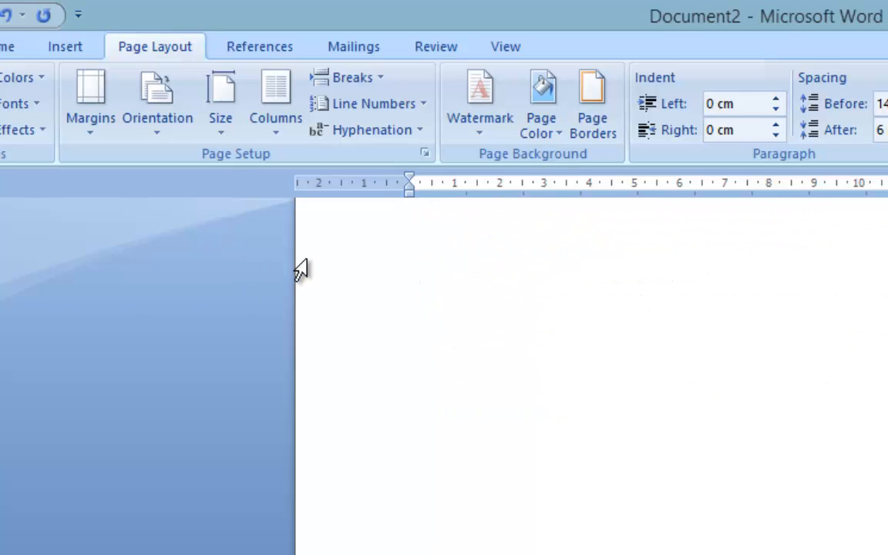
Look through the column layouts and the column break option without applying any.
left_click(278, 130)
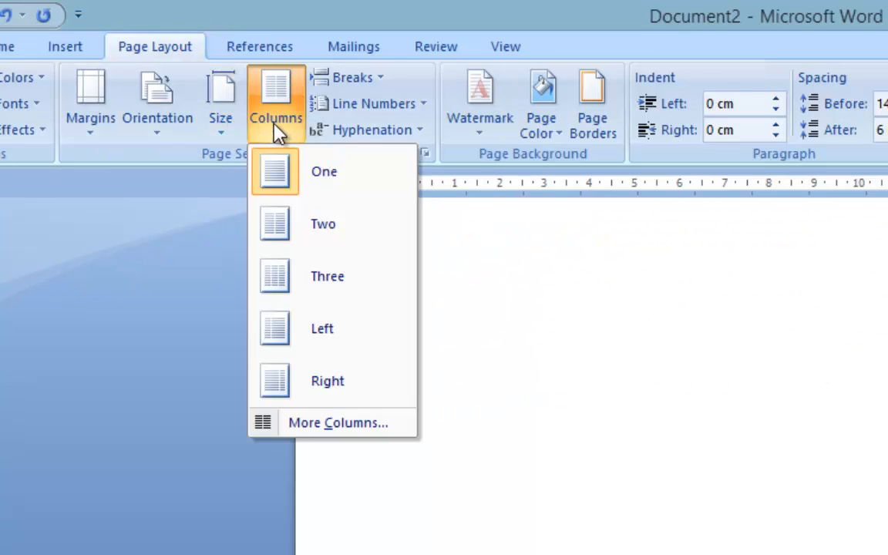
left_click(346, 77)
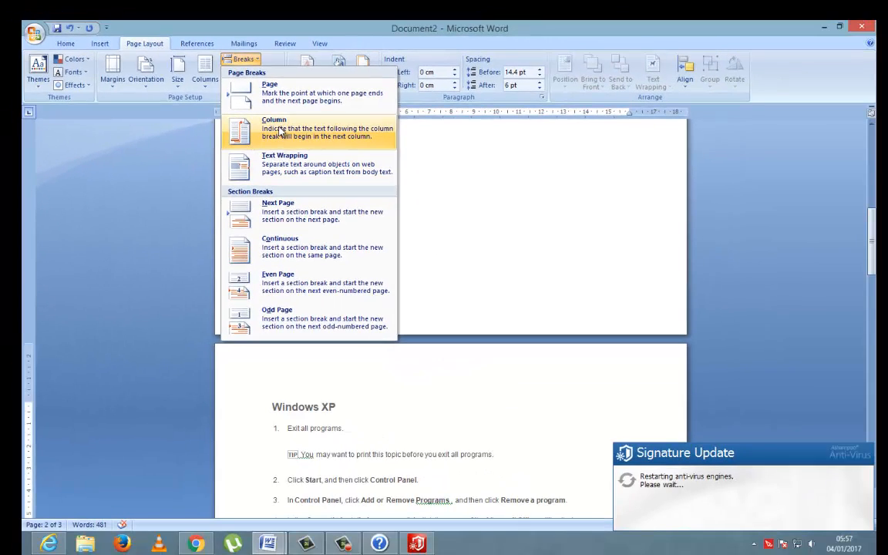
left_click(248, 31)
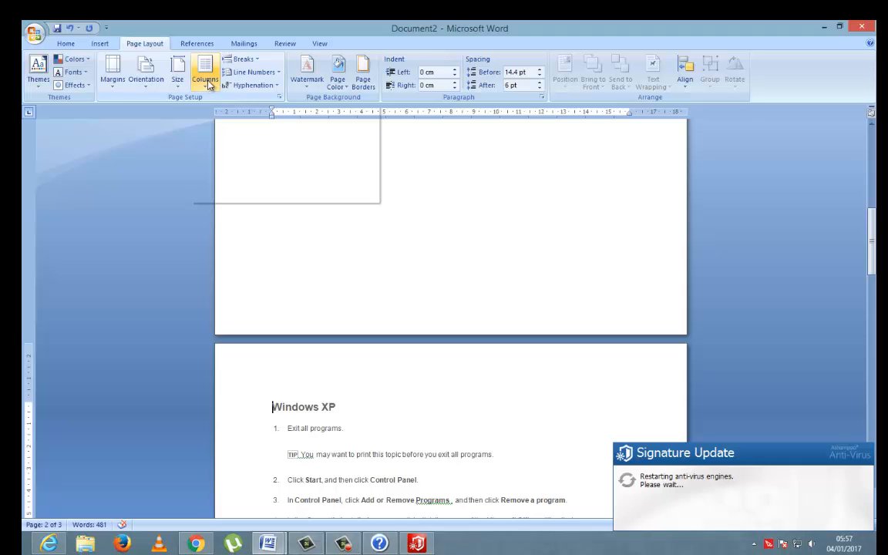
Undo the page break and the earlier paste, paste the copied help text again, and dismiss the antivirus hint.
left_click(444, 301)
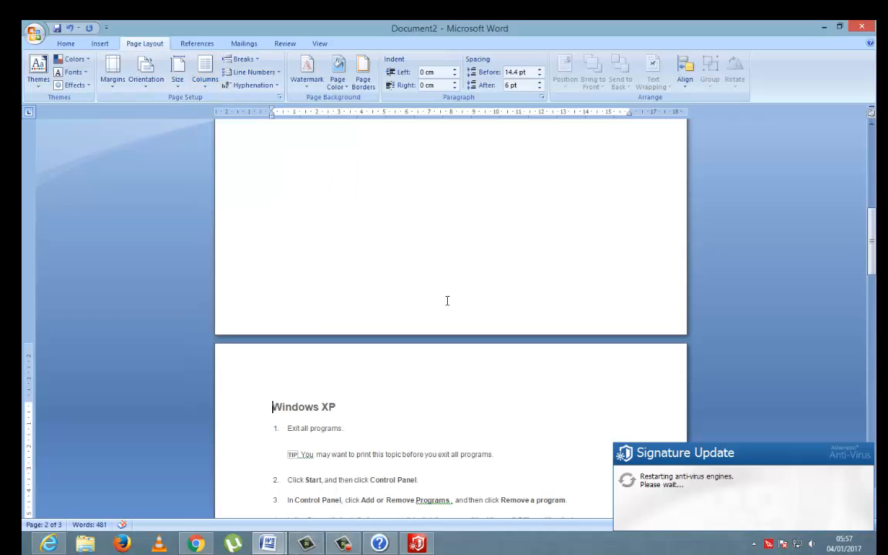
key("ctrl+z")
key("ctrl+z")
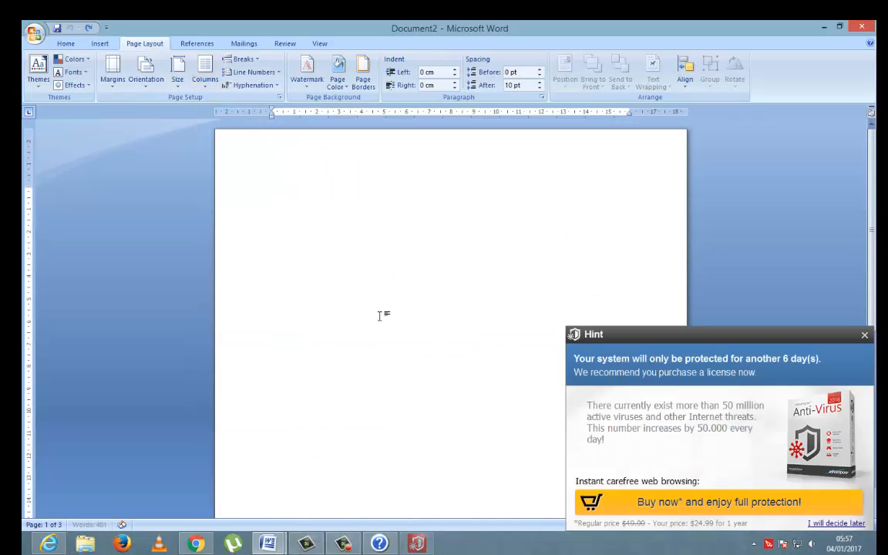
key("ctrl+v")
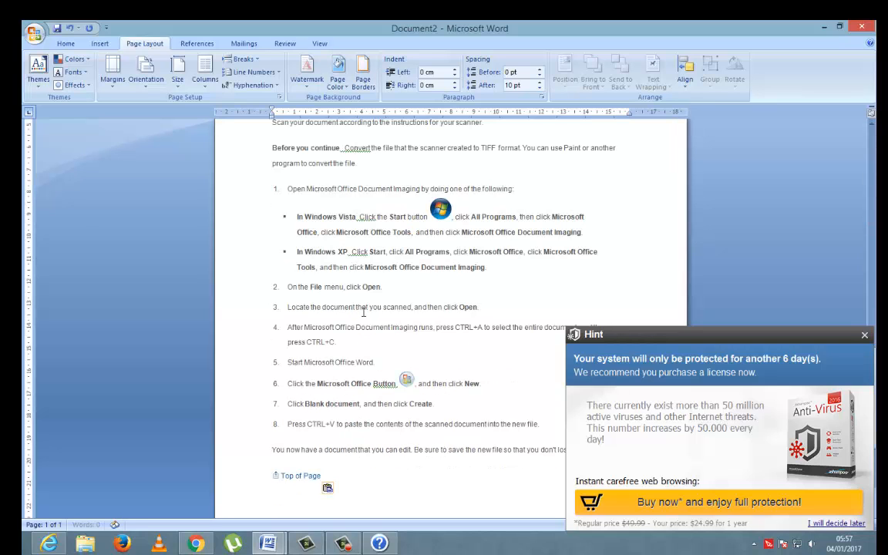
left_click(862, 335)
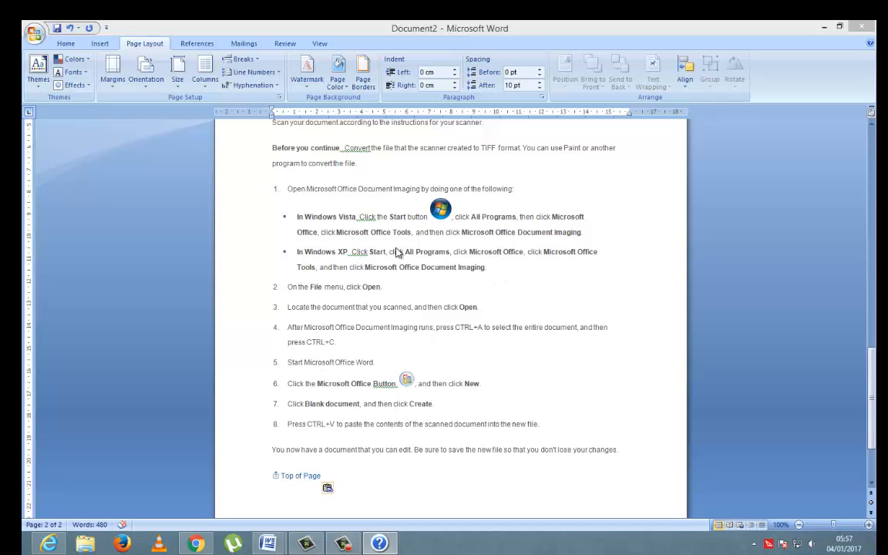
Apply a two-column layout to the help text and check how it flows.
scroll(414, 219, "up", 15)
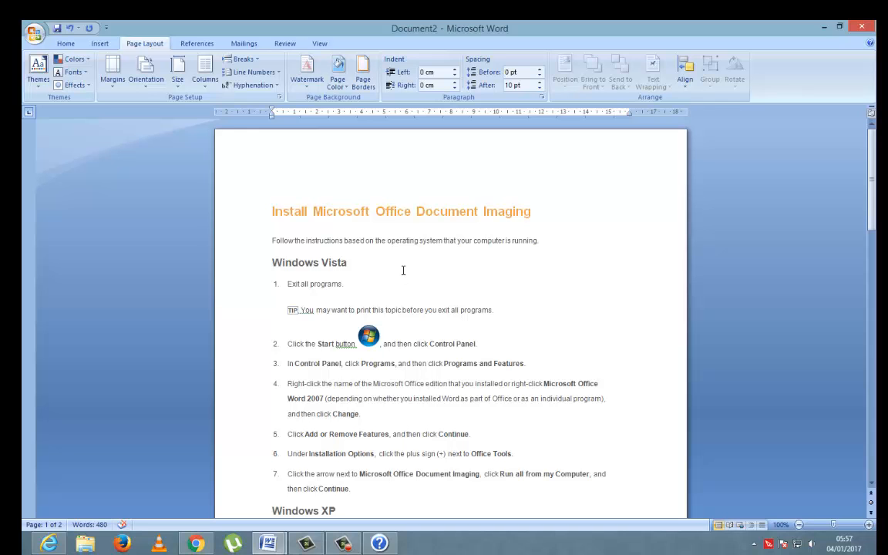
left_click(206, 85)
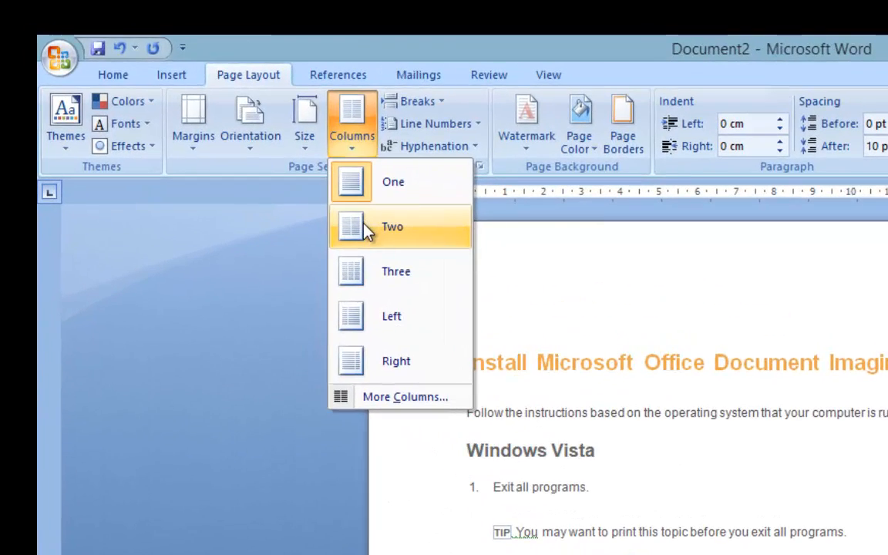
left_click(216, 133)
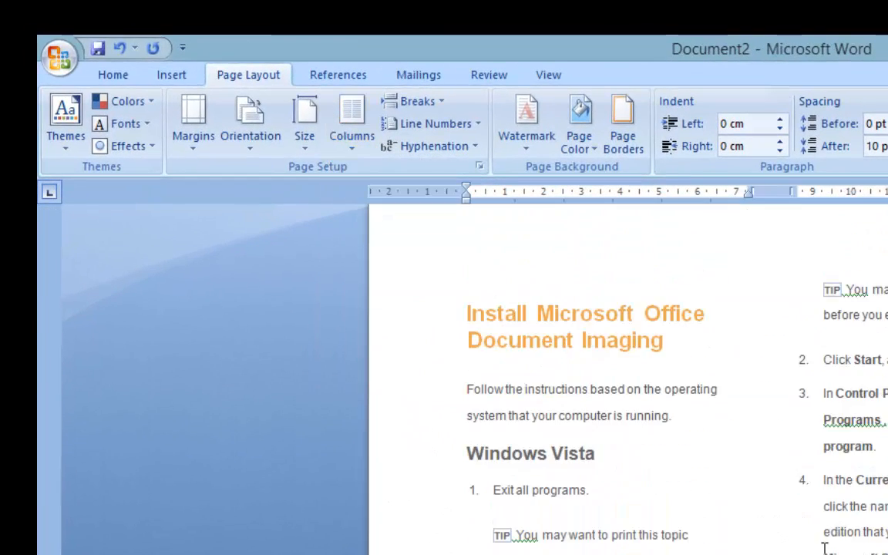
scroll(824, 544, "down", 3)
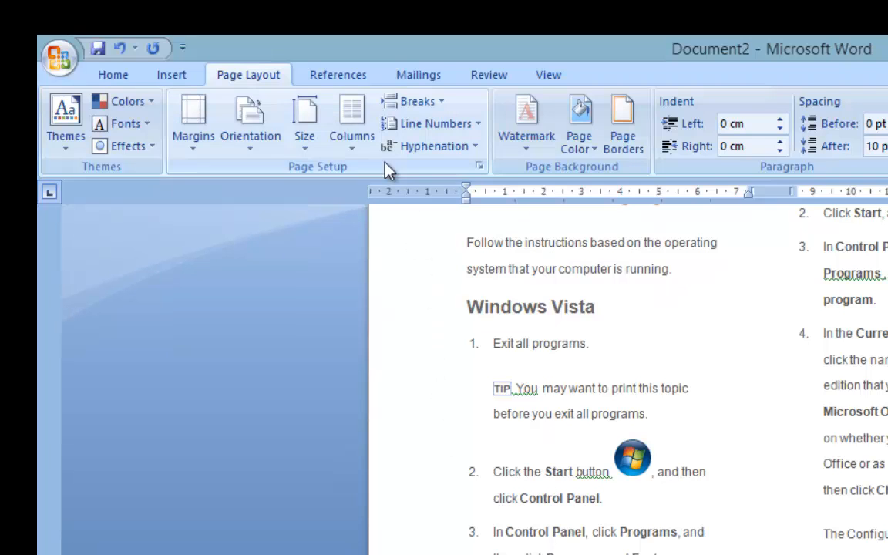
Change the help text to a three-column layout and return to the first page.
left_click(352, 138)
left_click(367, 289)
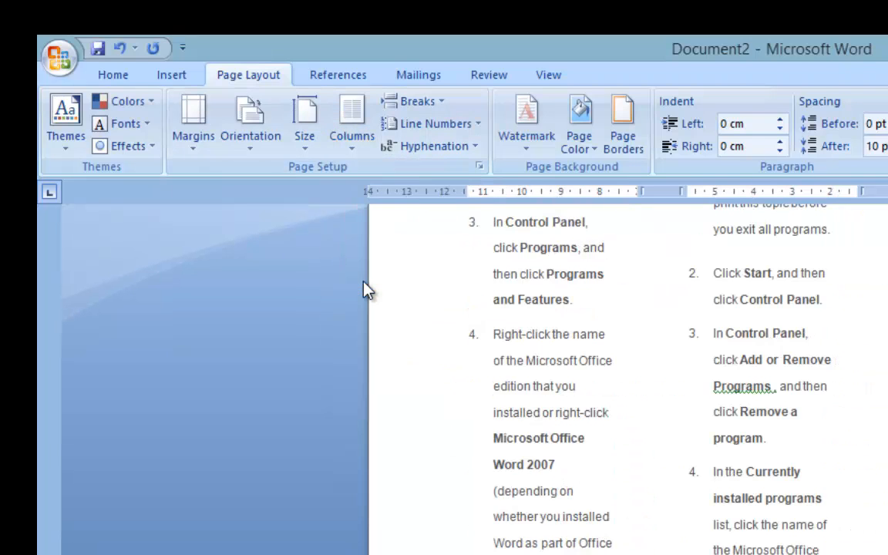
scroll(655, 531, "up", 8)
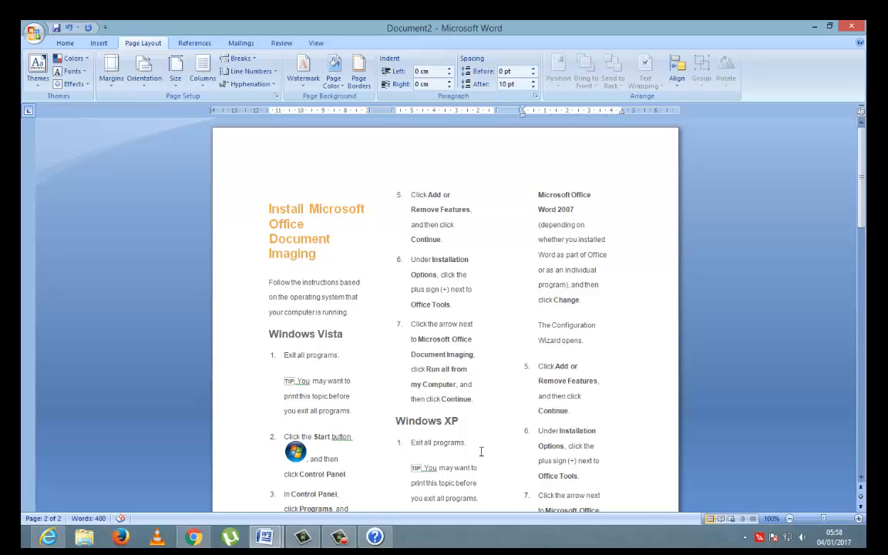
Set the spacing between the three equal-width columns to 0.5 cm for the whole document.
left_click(202, 74)
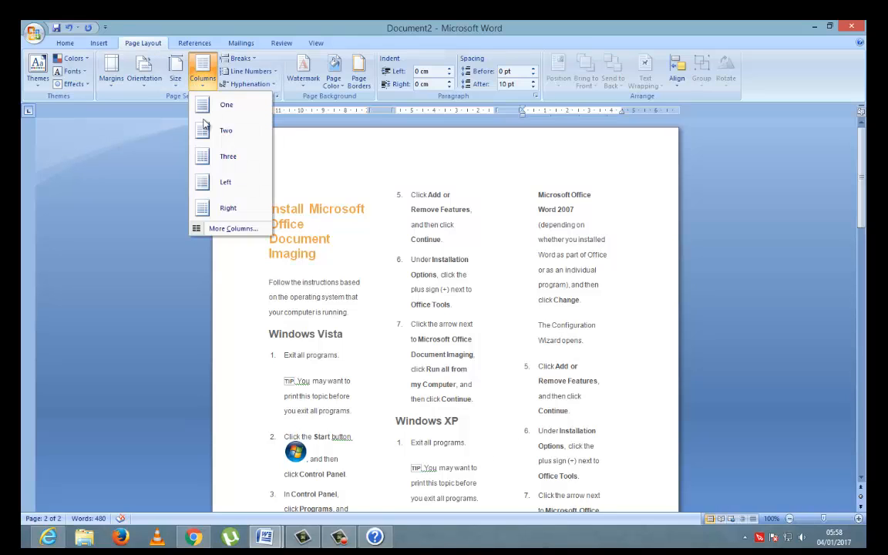
left_click(216, 230)
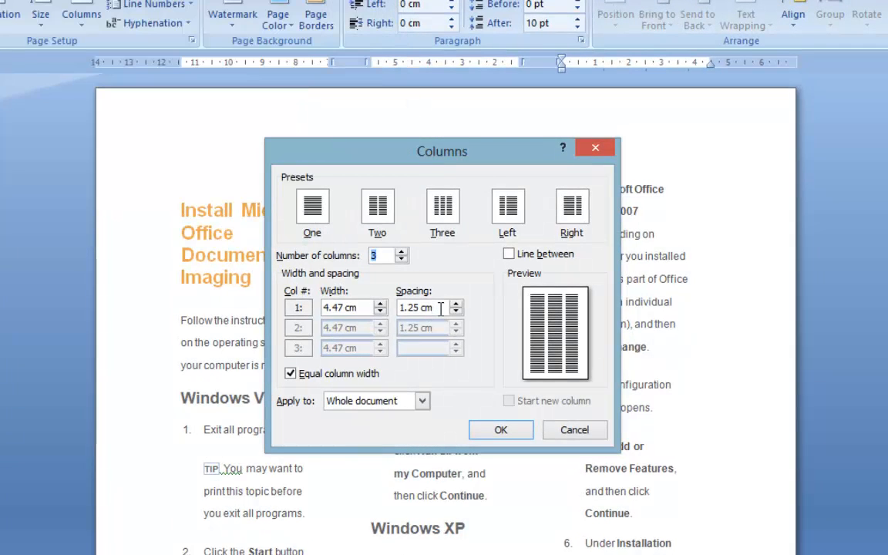
left_click_drag(440, 307, 370, 307)
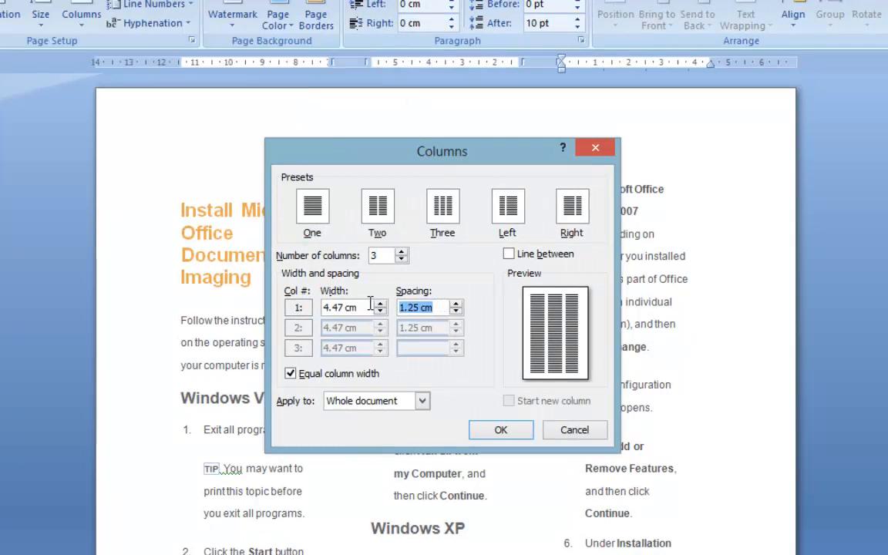
type("0.5")
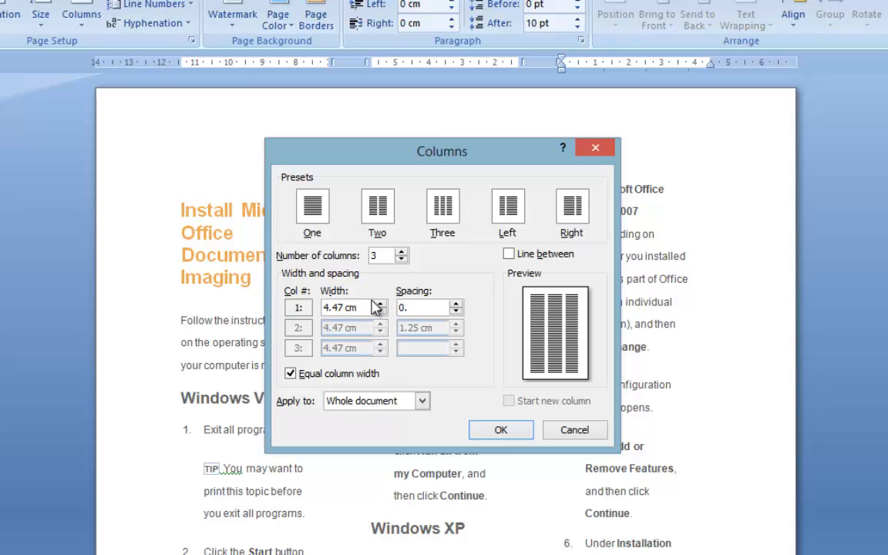
left_click(479, 436)
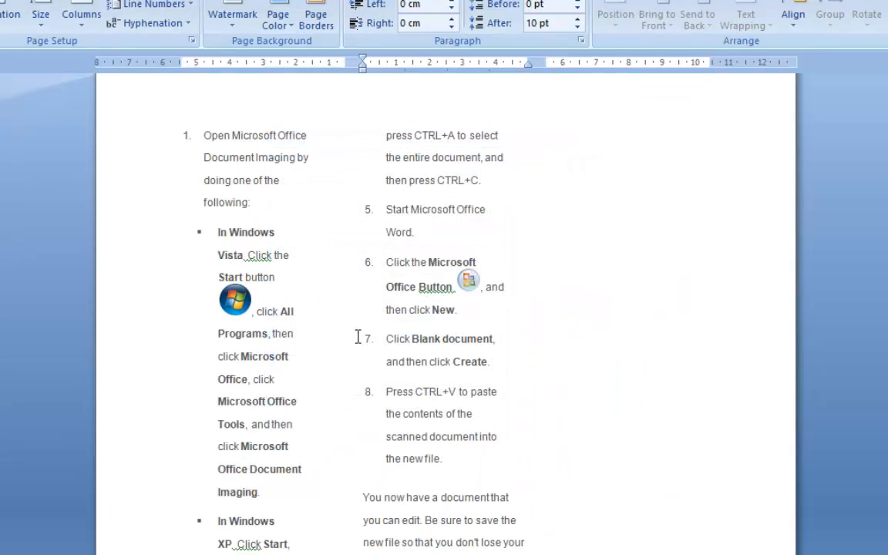
scroll(359, 333, "up", 15)
scroll(361, 331, "up", 2)
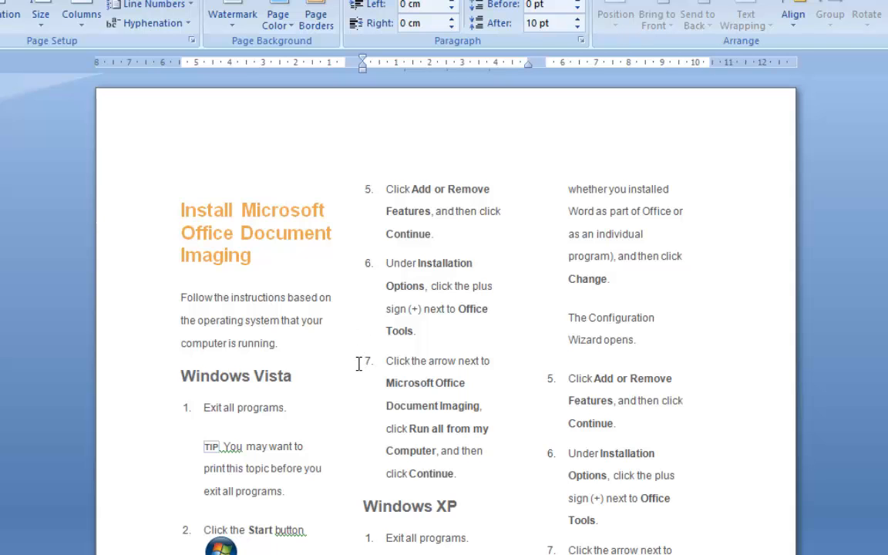
scroll(371, 282, "down", 2)
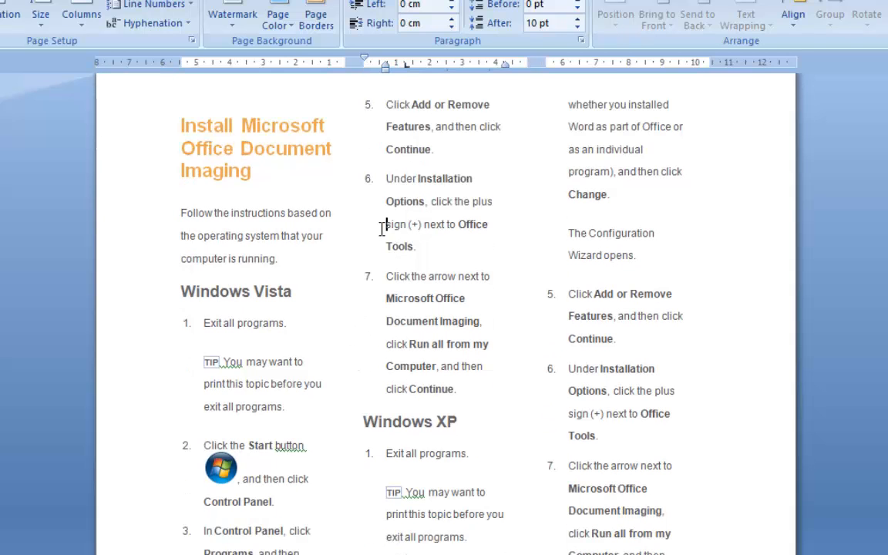
Justify all the text in the document and check the column alignment on both pages.
key("ctrl+a")
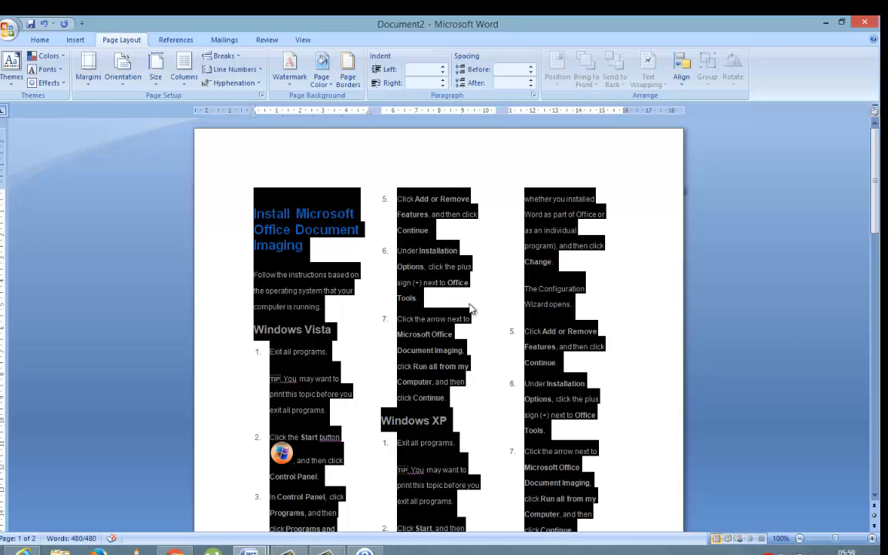
key("ctrl+j")
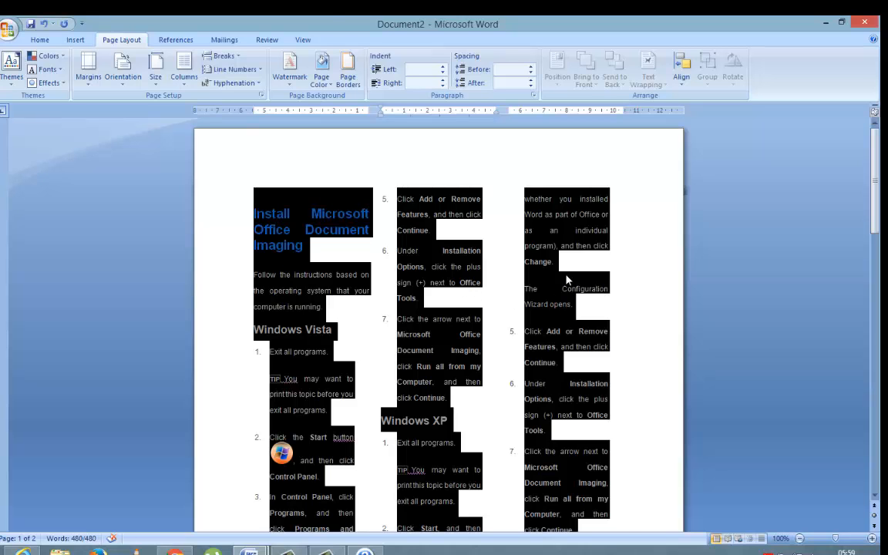
scroll(455, 308, "down", 15)
scroll(451, 308, "up", 15)
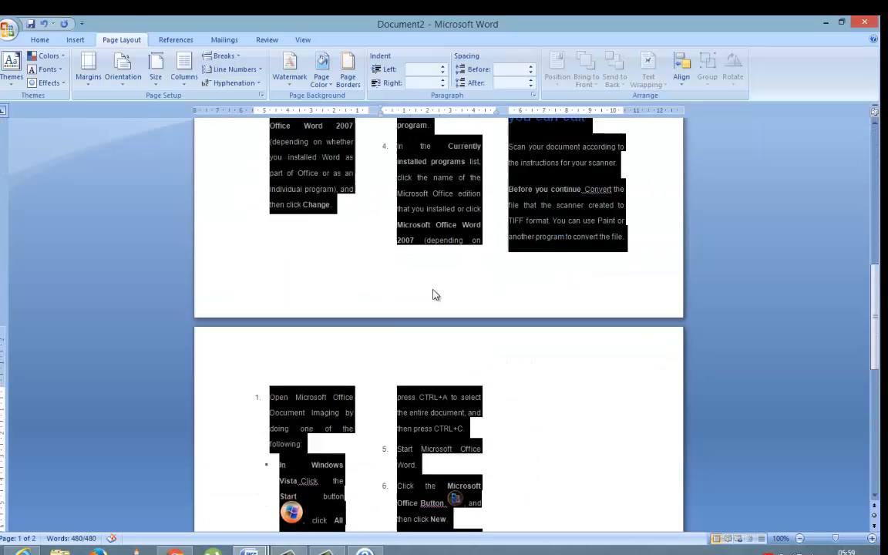
left_click(337, 291)
Under "Windows Vista", remove the number and indent from "Exit all programs." and the left indent from the TIP paragraph.
left_click(270, 350)
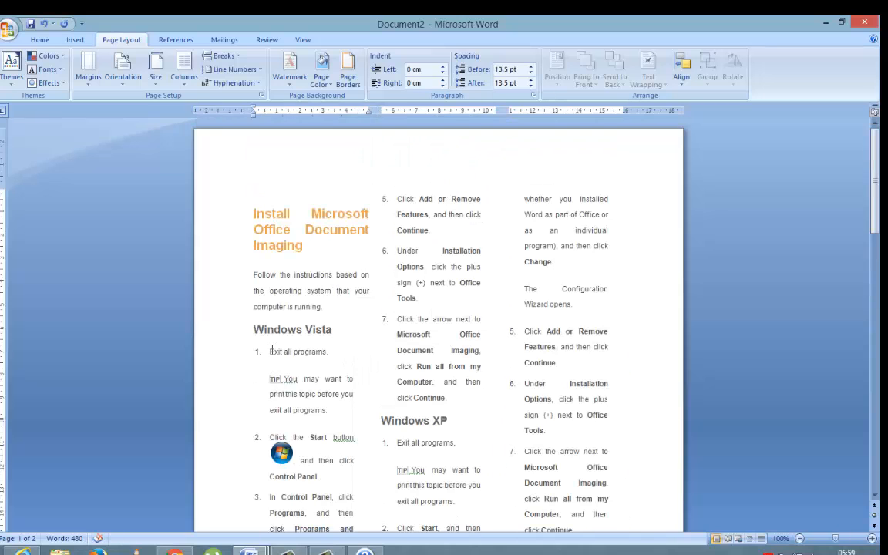
left_click(270, 351)
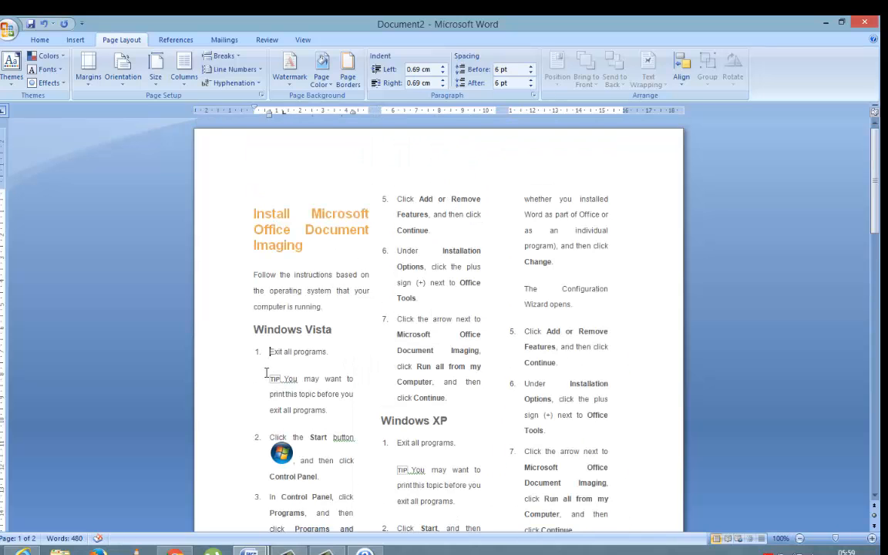
key("BackSpace")
key("BackSpace")
left_click(254, 384)
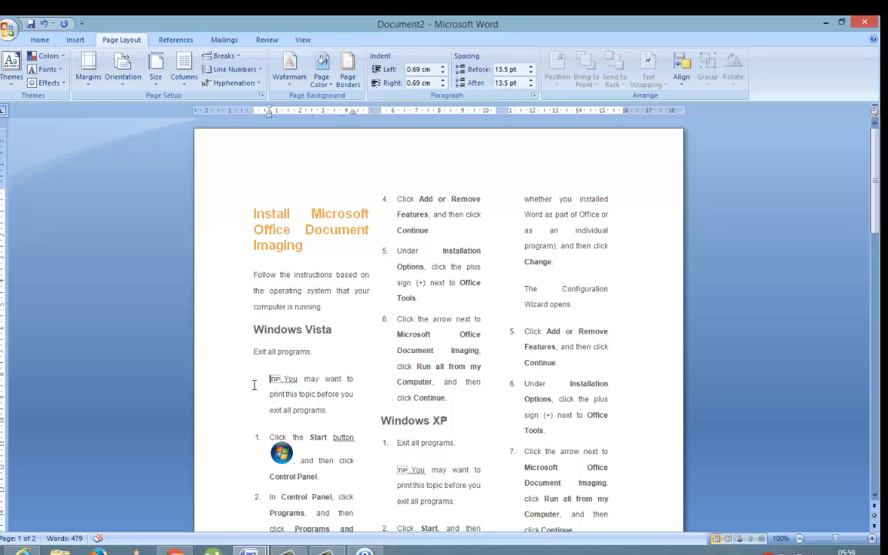
key("BackSpace")
Remove the numbering from the "Click the Start button" item under "Windows Vista" and join it to the TIP paragraph.
left_click(266, 437)
key("BackSpace")
key("BackSpace")
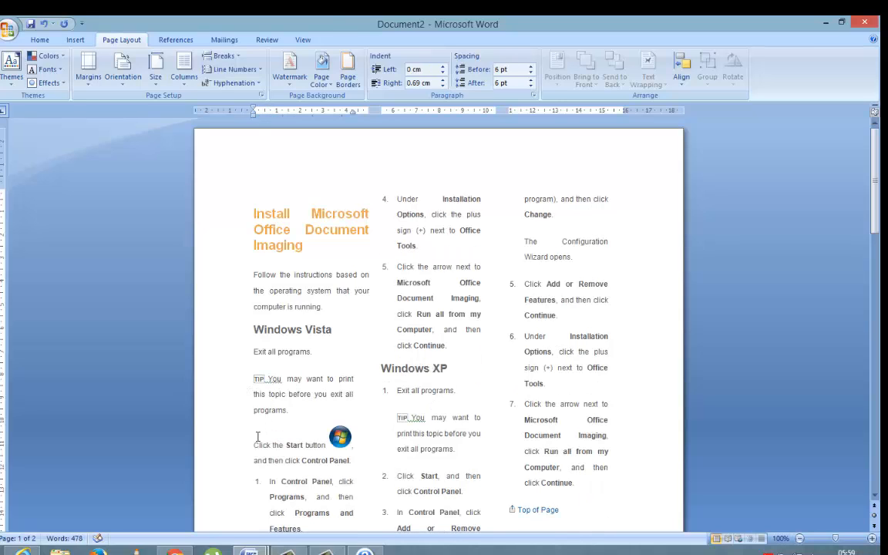
key("shift+End")
key("Left")
key("BackSpace")
Remove the numbering from the "In Control Panel" and "Right-click the name" items under "Windows Vista" and join both to the preceding paragraph.
left_click(262, 475)
key("BackSpace")
key("BackSpace")
key("BackSpace")
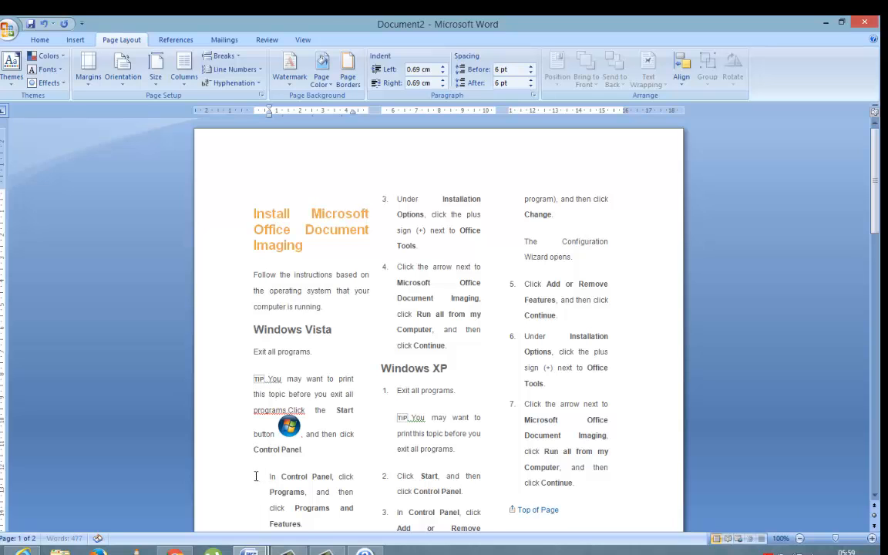
scroll(334, 459, "down", 3)
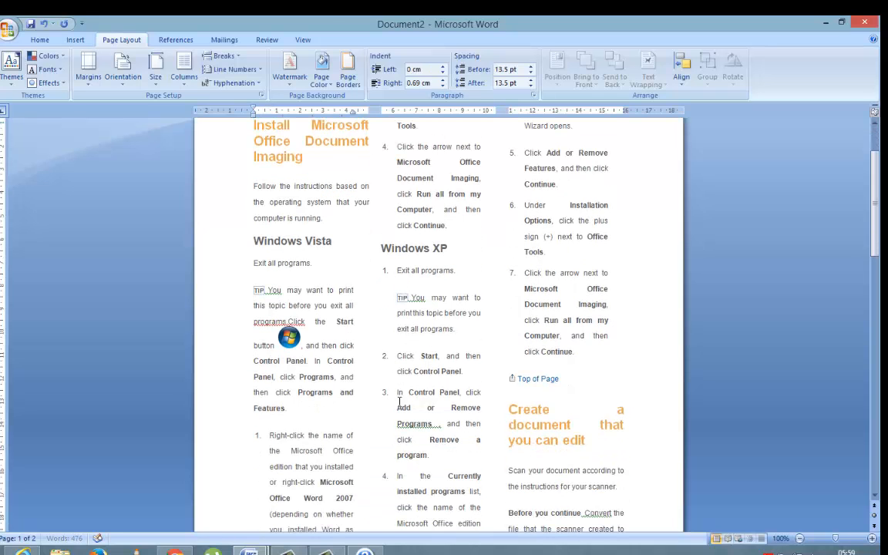
left_click(268, 437)
key("BackSpace")
key("BackSpace")
key("BackSpace")
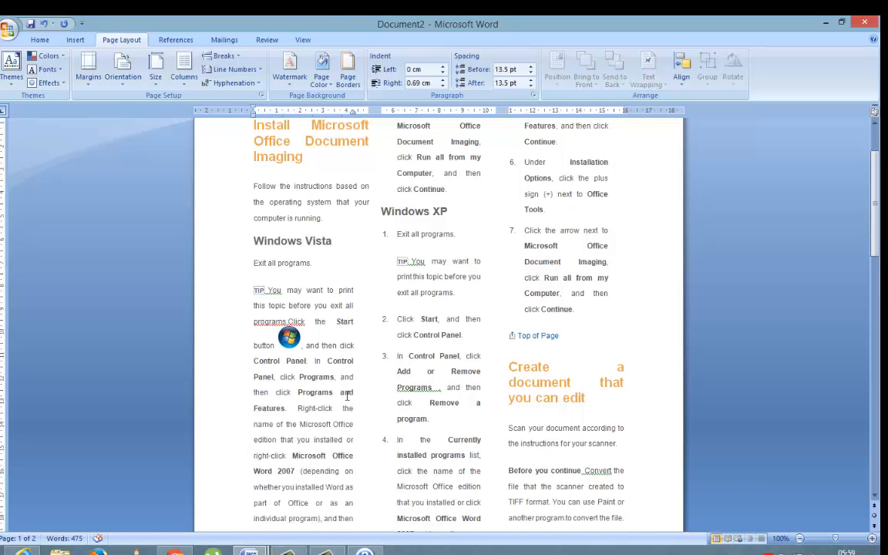
scroll(346, 396, "down", 4)
scroll(405, 306, "up", 7)
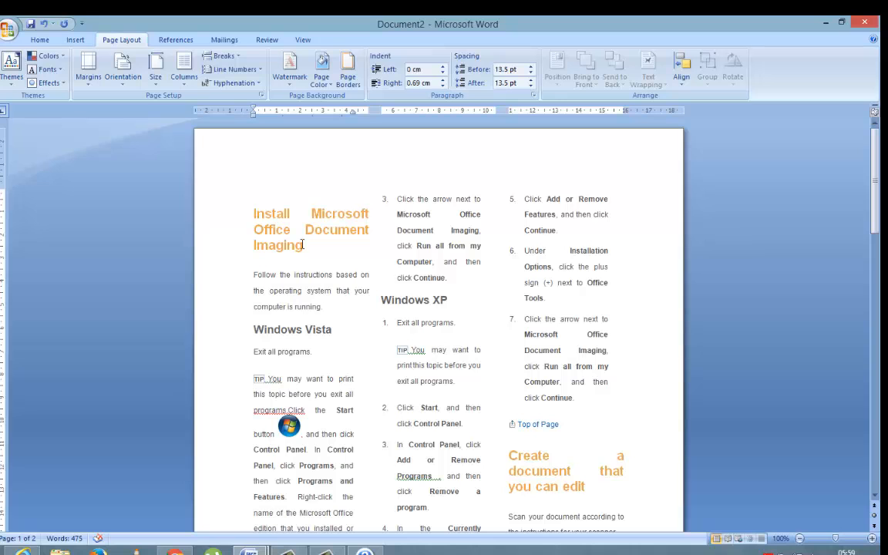
Add a line between the columns for the whole document and check it across the pages.
left_click(182, 77)
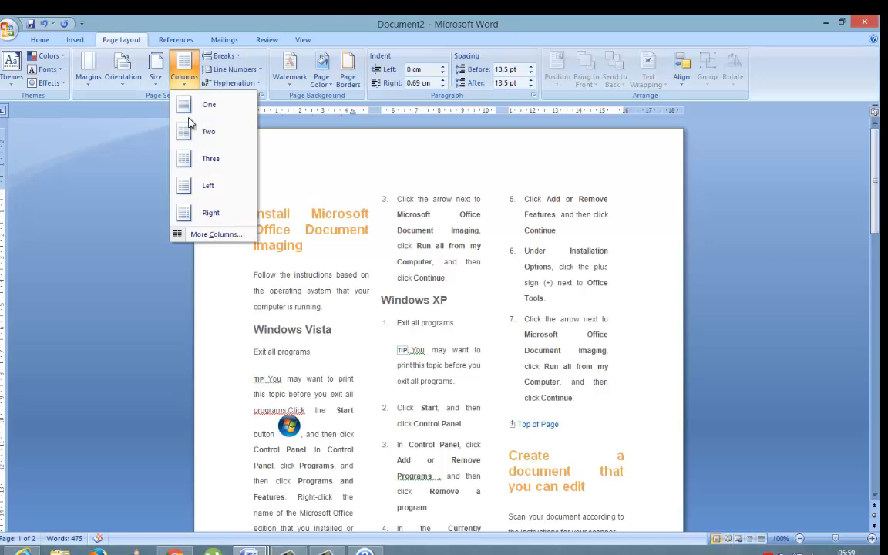
left_click(208, 234)
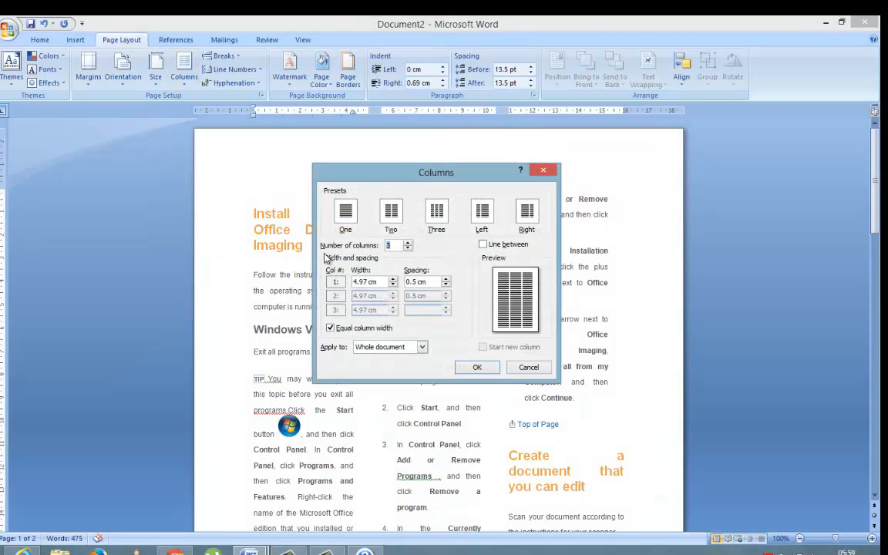
left_click(483, 245)
left_click(477, 367)
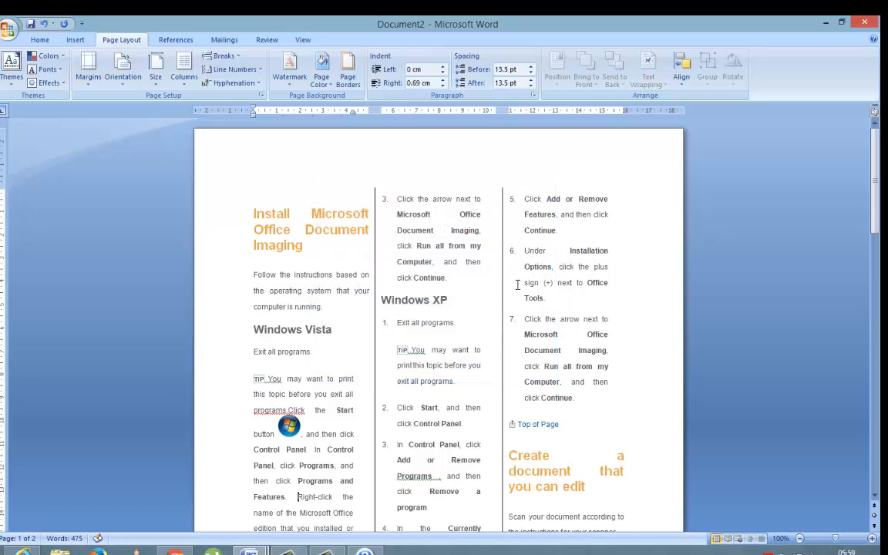
scroll(516, 285, "down", 10)
scroll(516, 288, "up", 8)
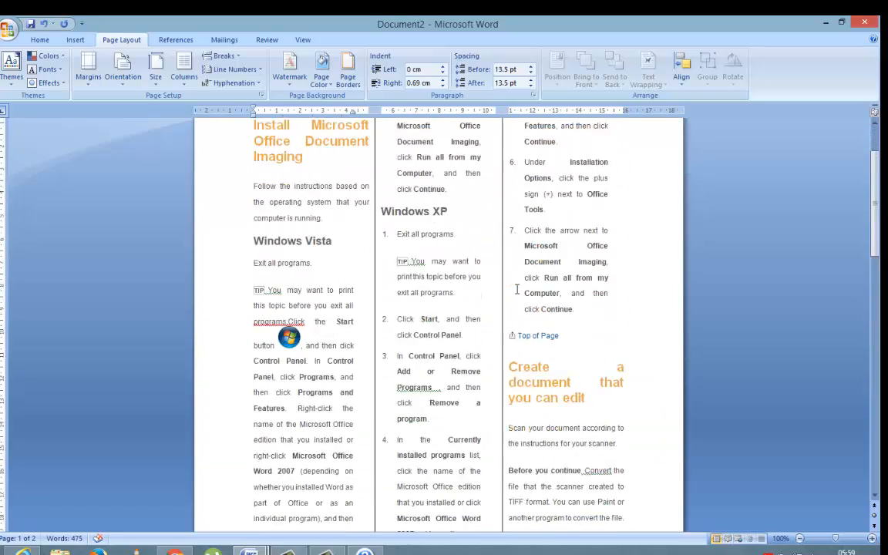
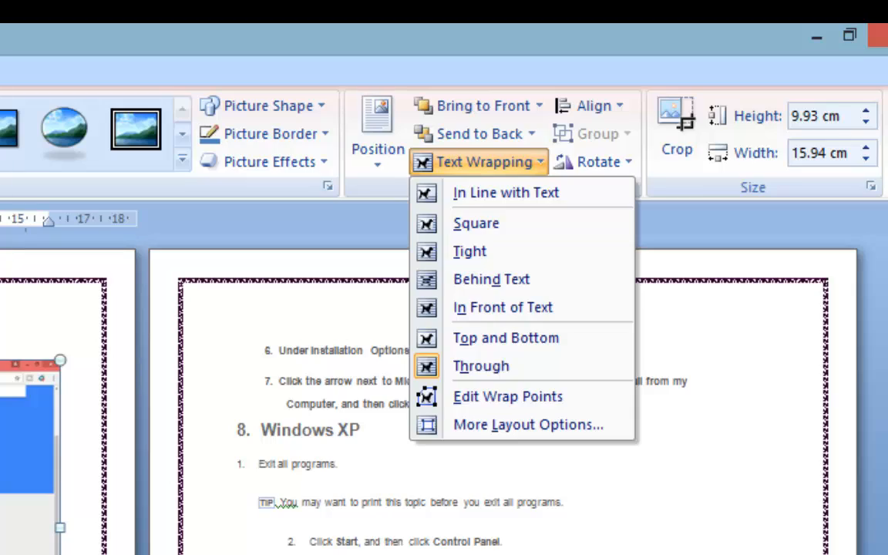
key("Escape")
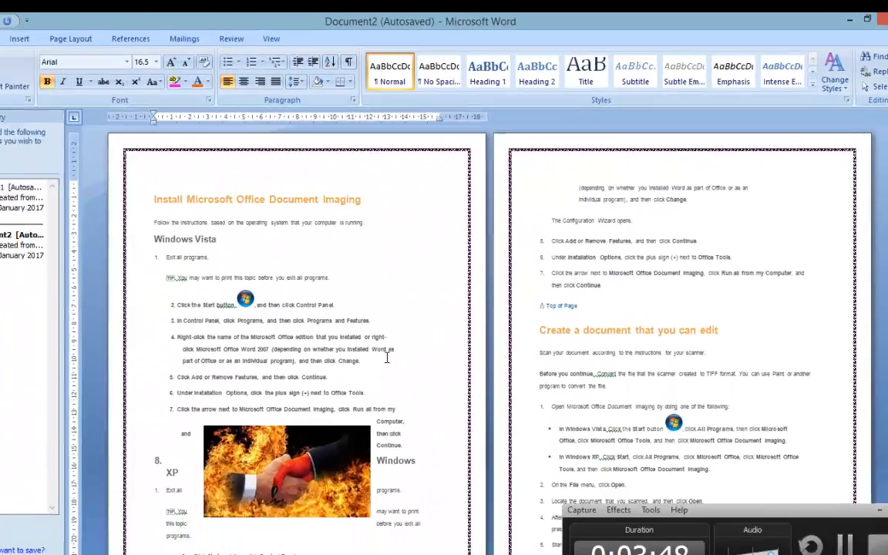
scroll(342, 292, "up", 5)
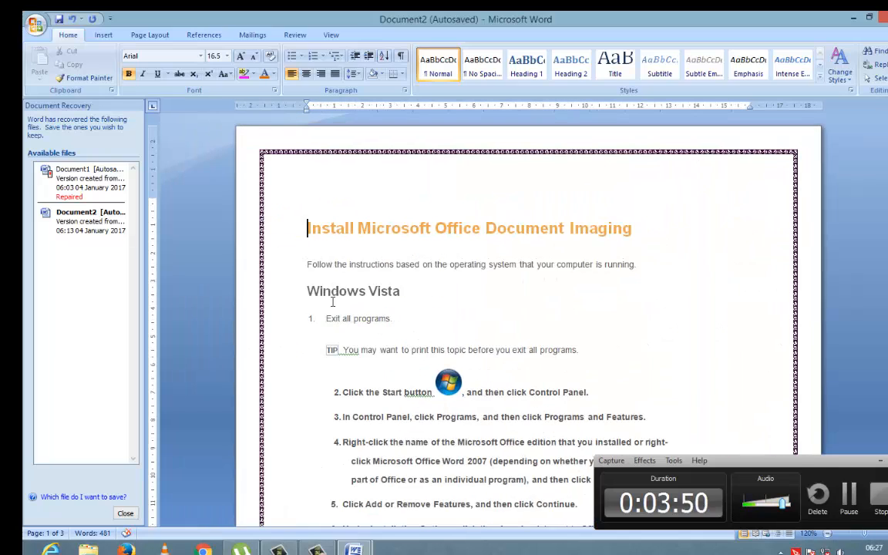
Delete the handshake-and-flames picture from item 4 under "Windows Vista".
scroll(332, 306, "down", 10)
scroll(333, 306, "up", 10)
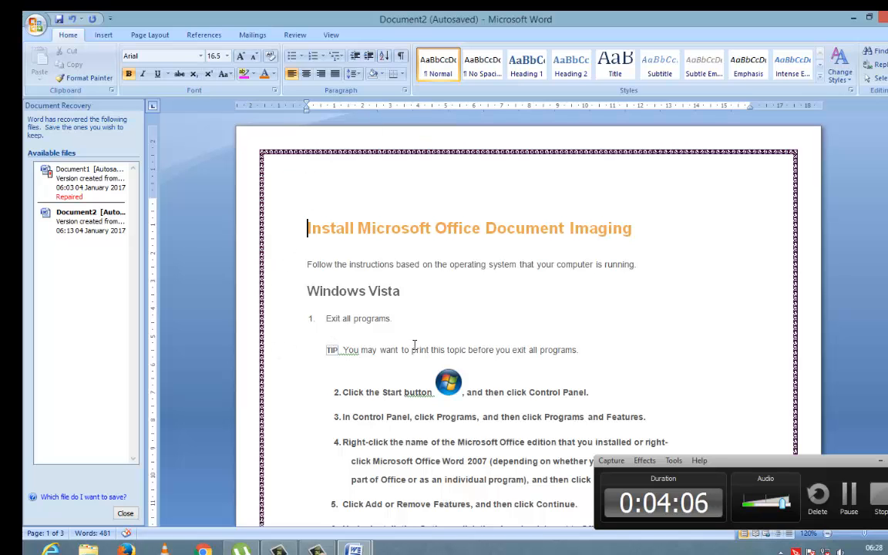
scroll(415, 344, "down", 5)
left_click_drag(468, 386, 505, 354)
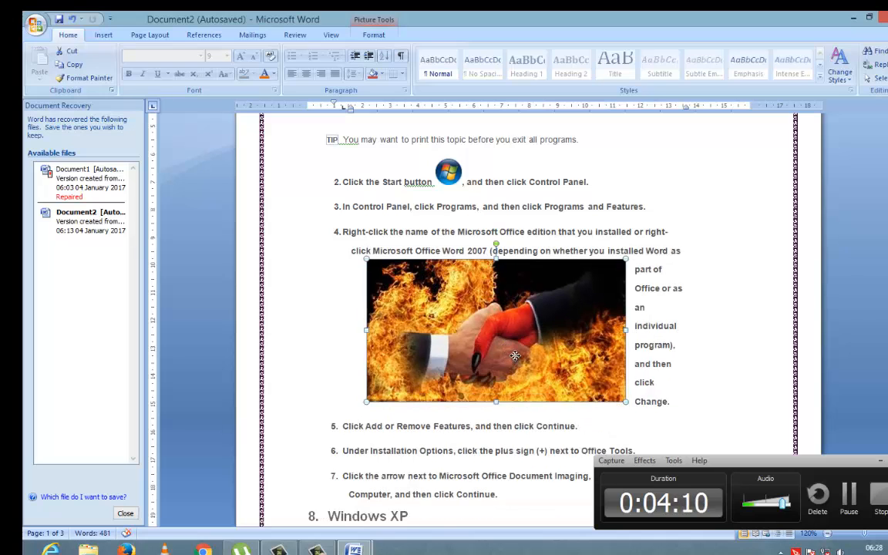
key("Delete")
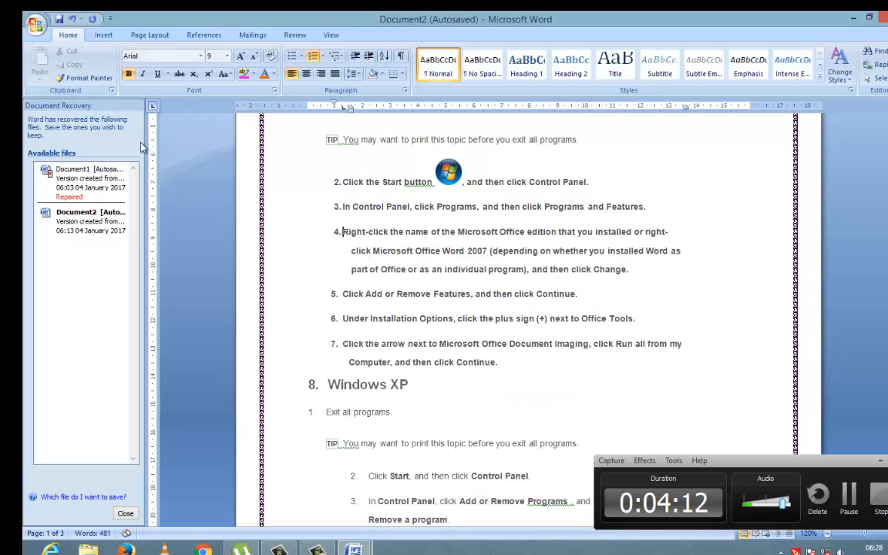
Insert the picture of the long-haired, bearded man from the Pictures library at the start of item 4 under "Windows Vista".
left_click(103, 35)
left_click(155, 63)
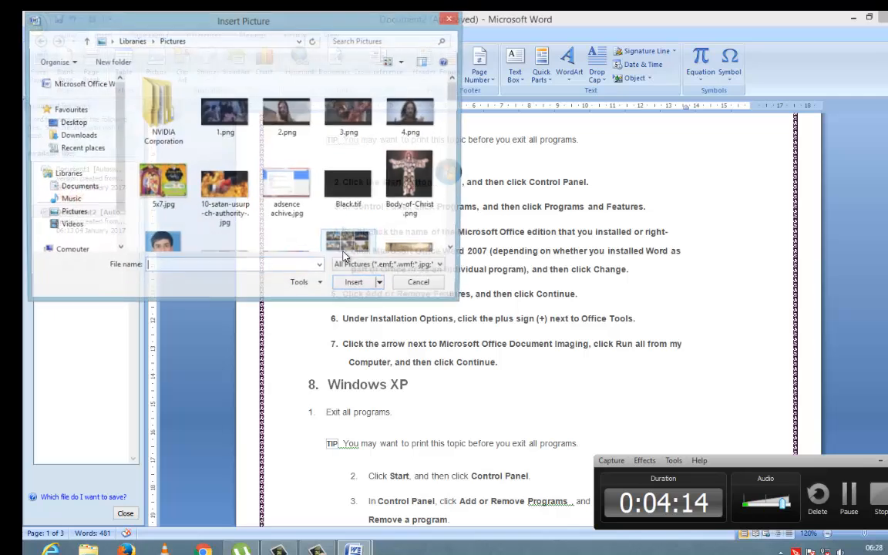
left_click(287, 114)
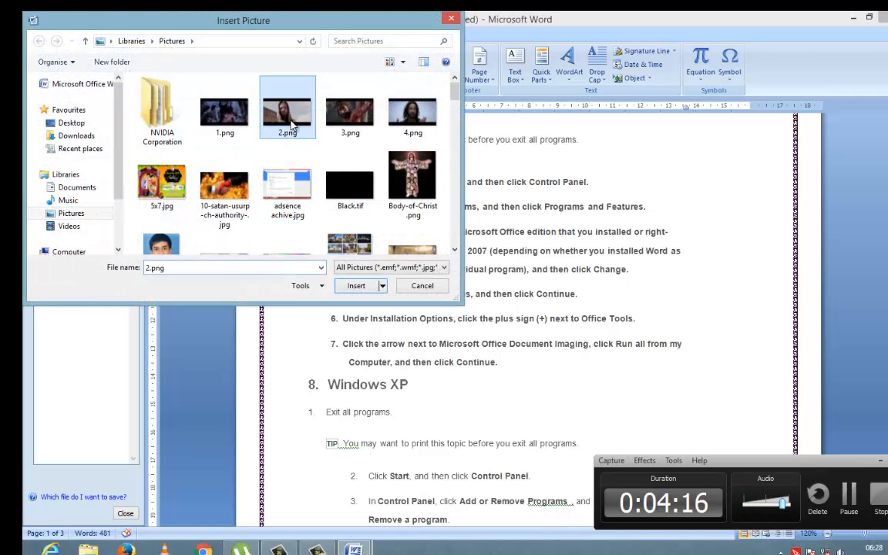
left_click_drag(454, 98, 442, 173)
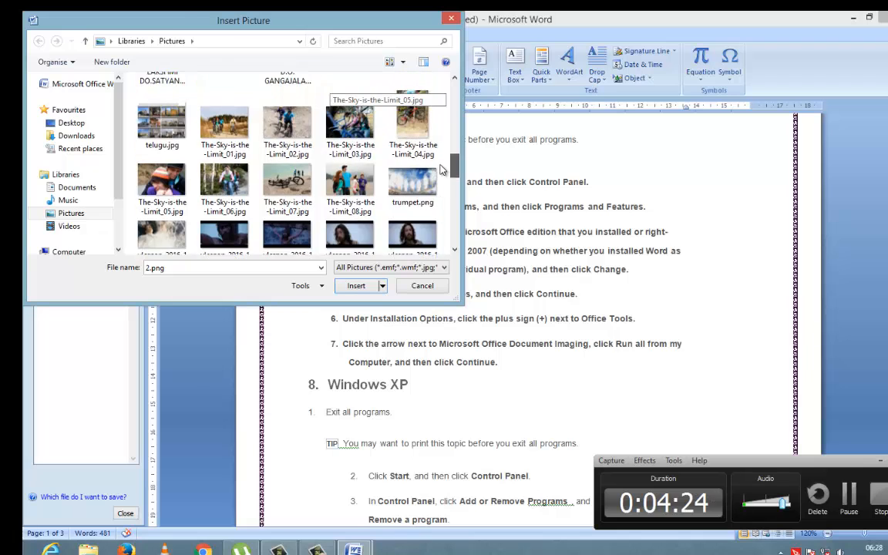
scroll(442, 170, "up", 1)
scroll(443, 174, "down", 3)
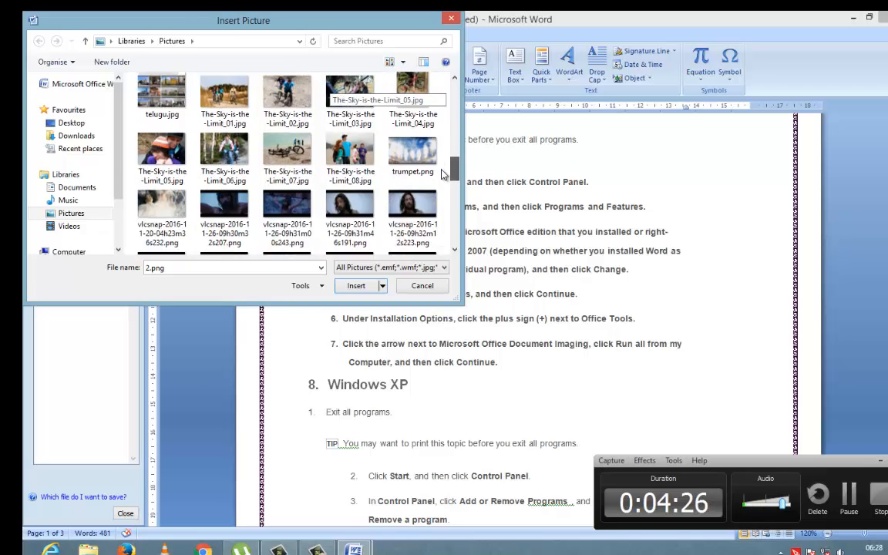
double_click(409, 124)
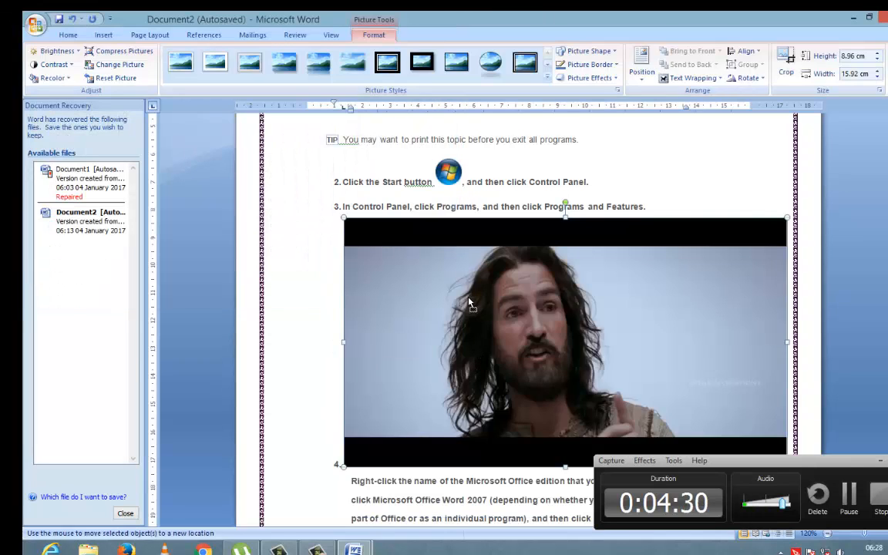
Try to reposition the inserted picture within item 4.
left_click_drag(468, 330, 521, 362)
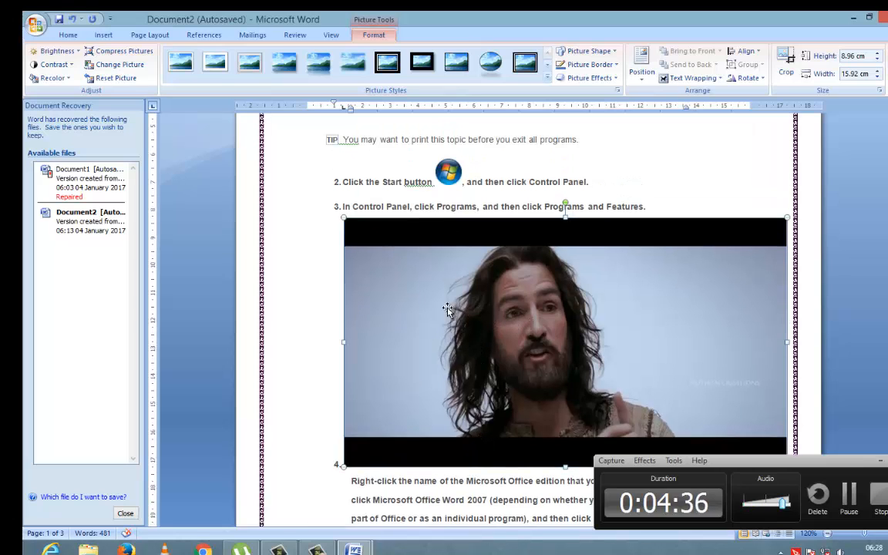
scroll(444, 322, "down", 3)
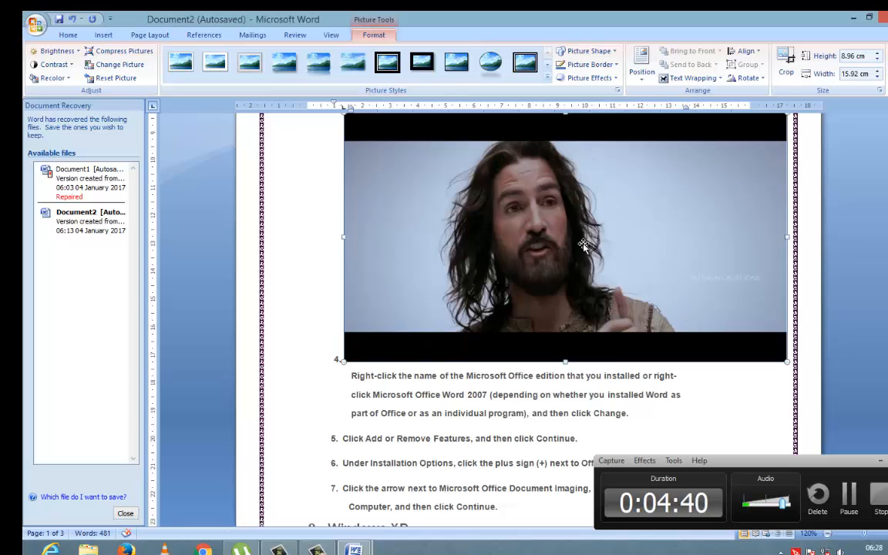
left_click_drag(451, 198, 505, 254)
scroll(532, 232, "up", 3)
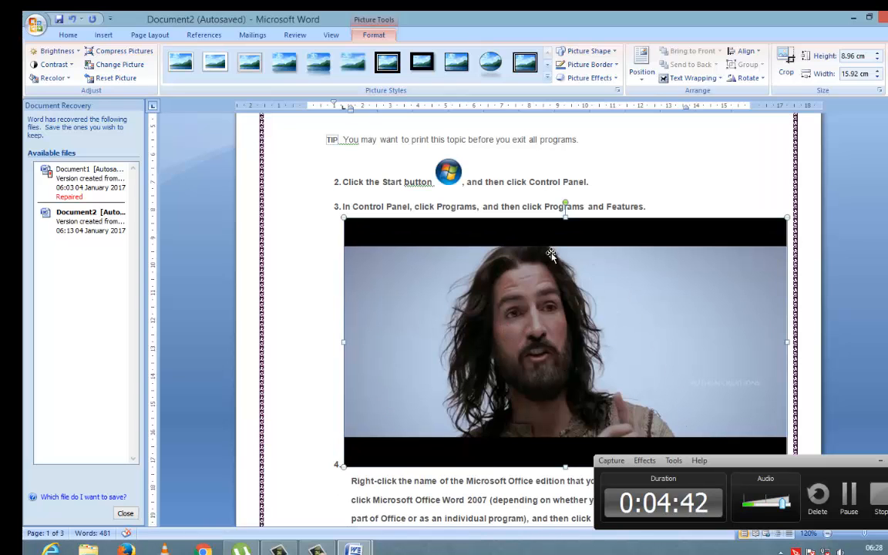
Crop the picture's side margins and its black bands above and below, to about 6.78 cm high by 8.54 cm wide.
left_click(796, 63)
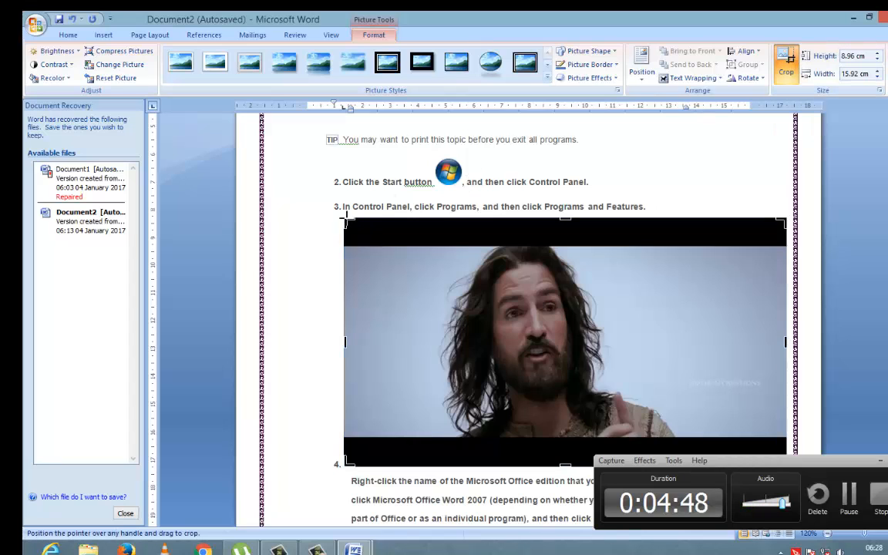
left_click_drag(345, 221, 440, 227)
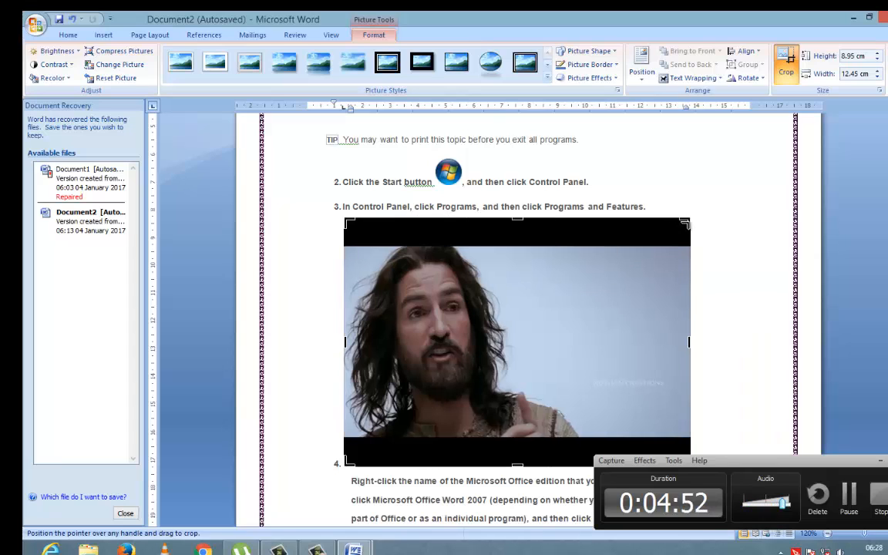
left_click_drag(684, 223, 583, 239)
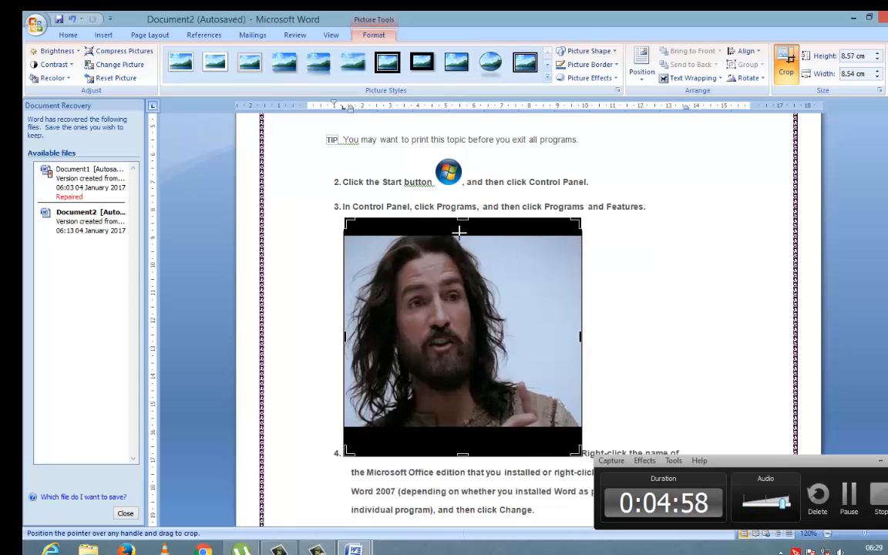
left_click_drag(487, 234, 487, 236)
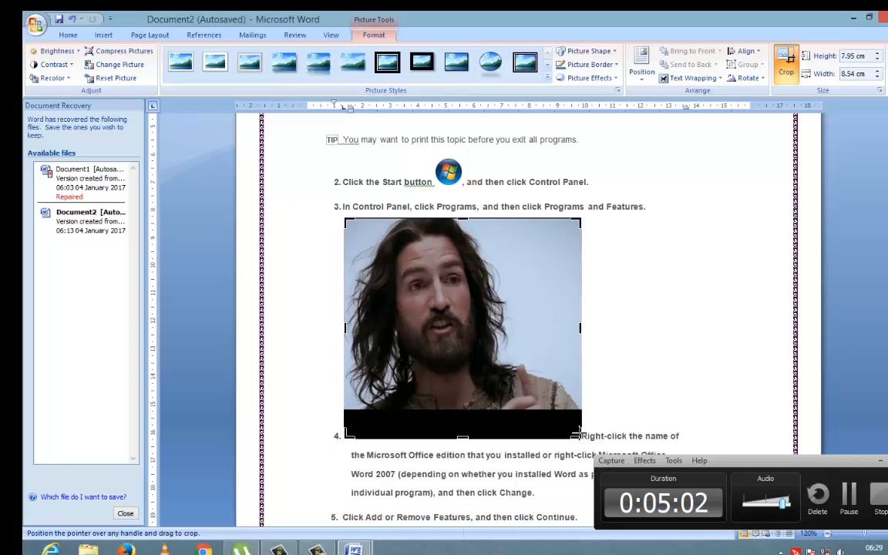
left_click_drag(578, 434, 568, 407)
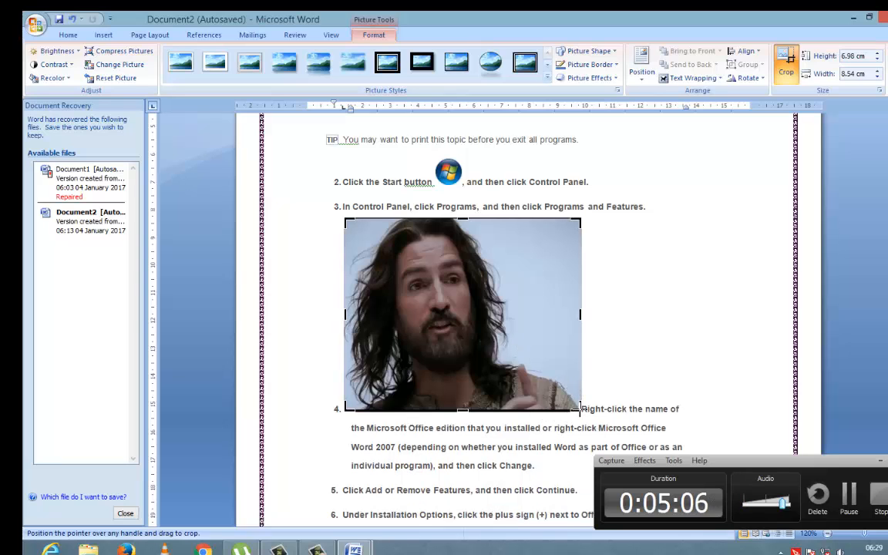
left_click(654, 333)
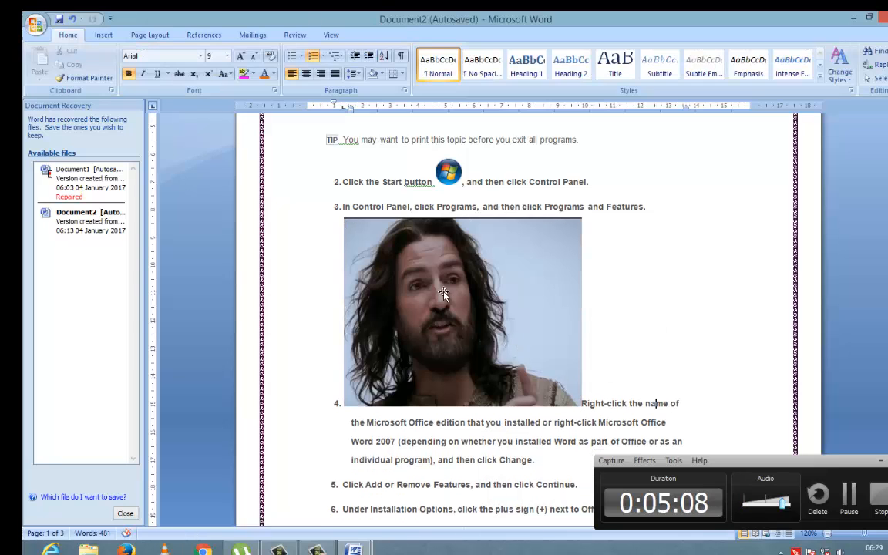
left_click(511, 228)
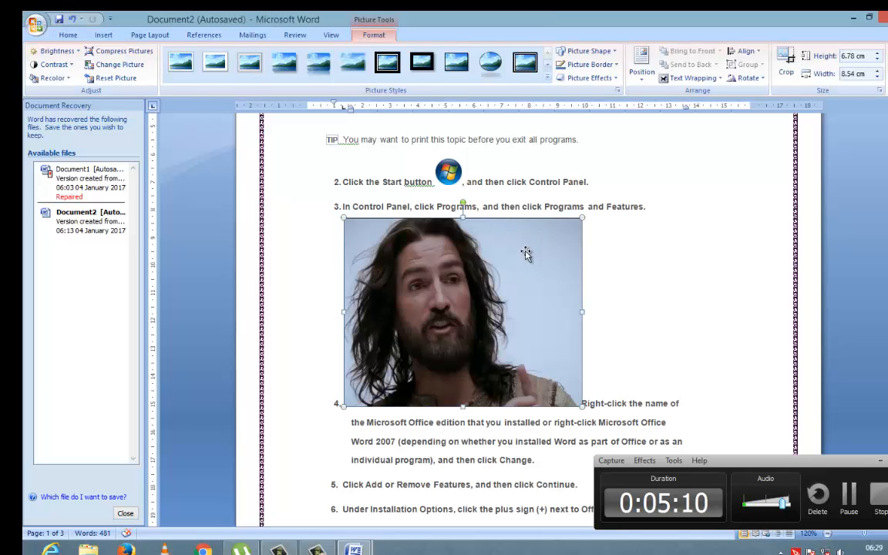
scroll(519, 311, "up", 3)
scroll(500, 316, "down", 5)
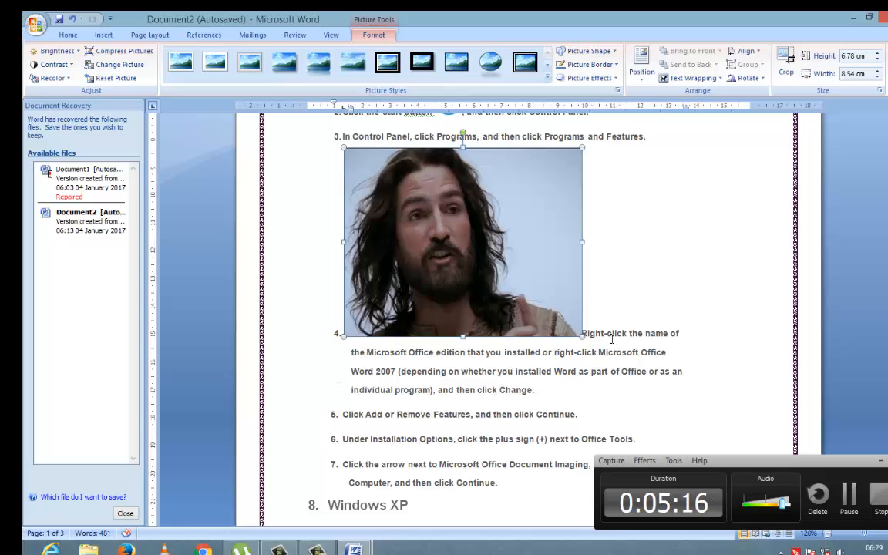
scroll(421, 237, "down", 2)
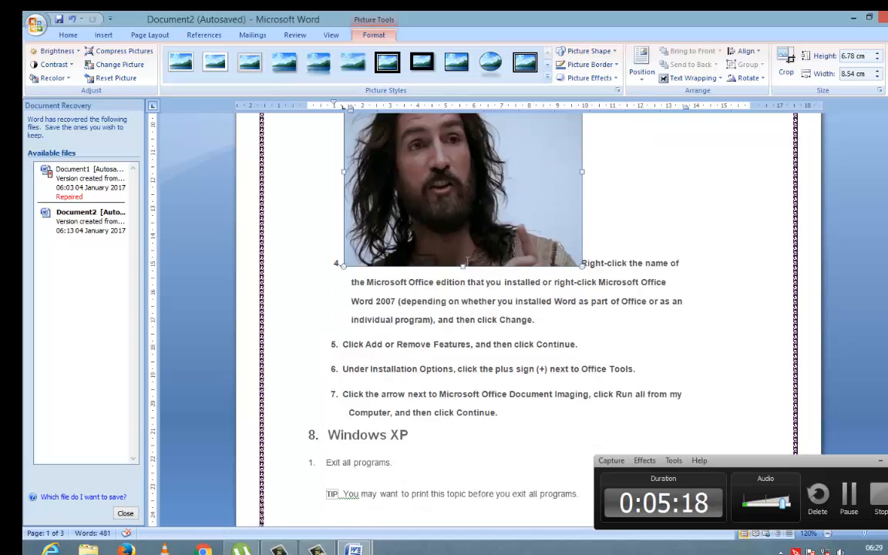
scroll(409, 270, "up", 4)
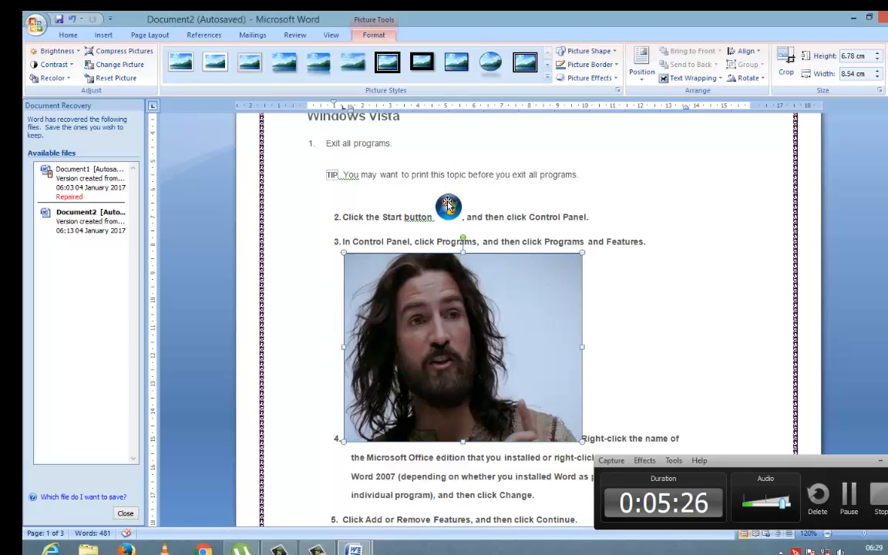
Open the Word Help topic "Copy and paste multiple items by using the Office Clipboard" under "Working with graphics and charts".
key("F1")
left_click(417, 160)
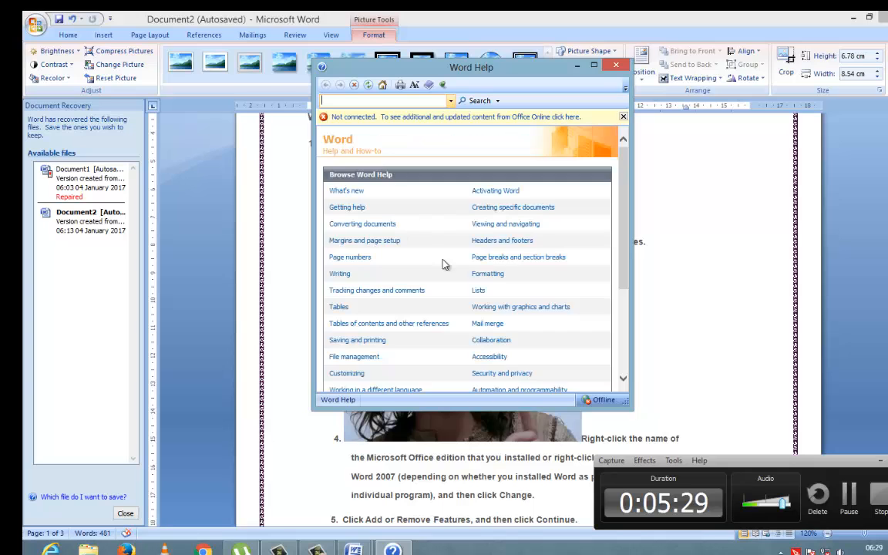
left_click(500, 306)
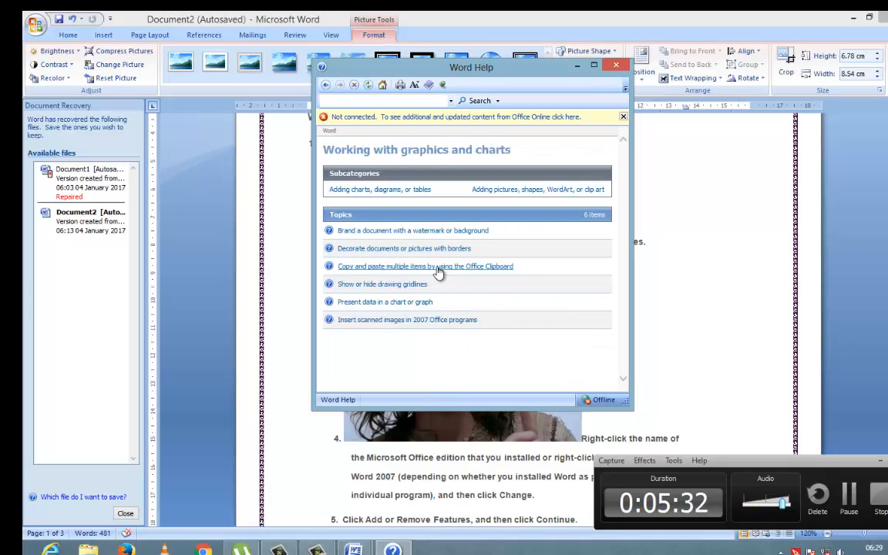
left_click(445, 273)
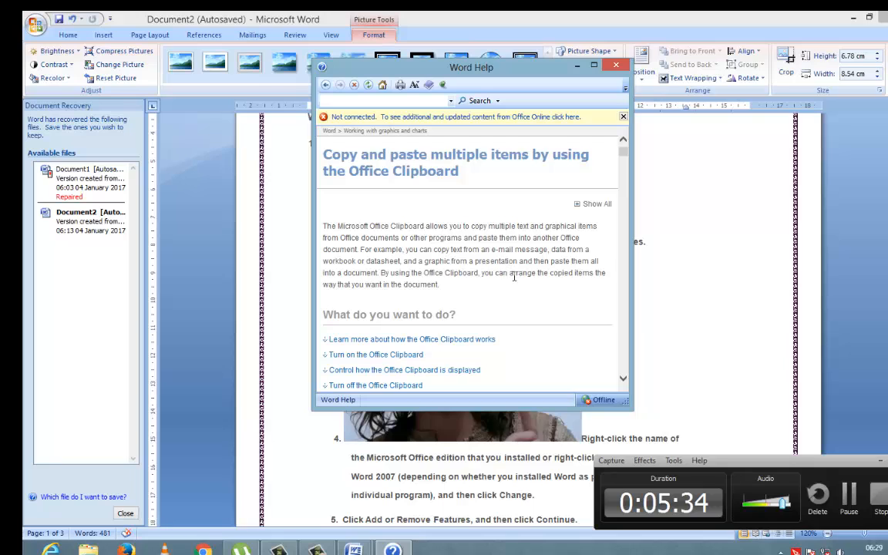
Copy the introductory paragraph of the Office Clipboard help topic and close Word Help.
left_click_drag(443, 286, 312, 216)
right_click(357, 239)
left_click(377, 253)
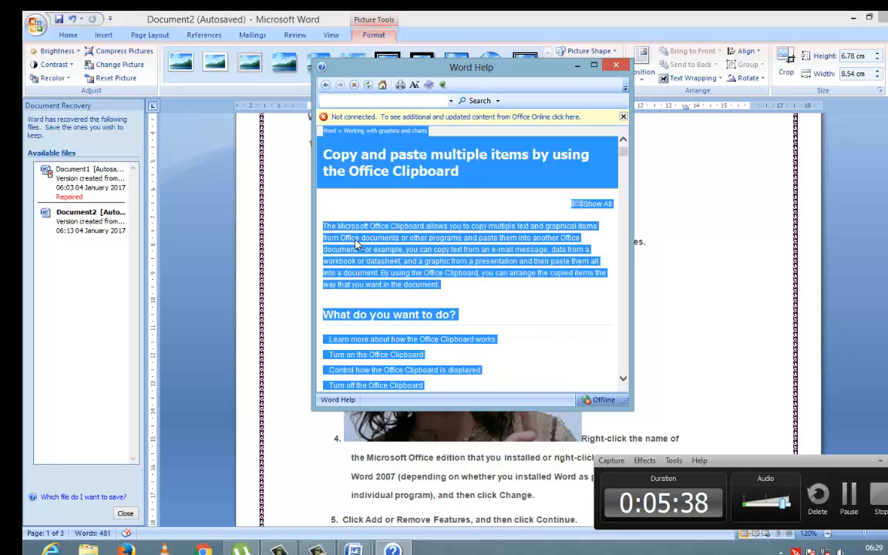
left_click(388, 261)
left_click_drag(441, 285, 326, 229)
right_click(327, 229)
left_click(344, 235)
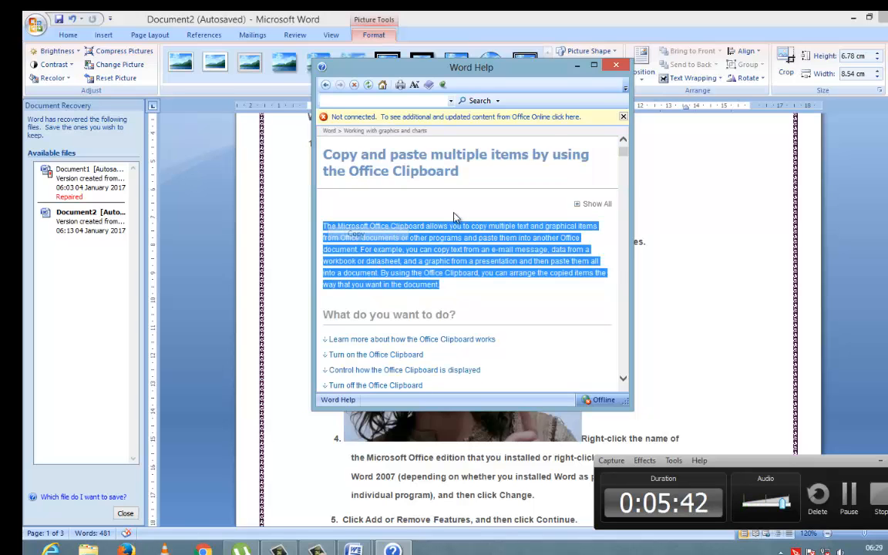
left_click(616, 65)
Replace the text from "the Microsoft Office edition" in item 4 through item 7 with the copied paragraph, and delete two characters before "of".
scroll(523, 246, "down", 5)
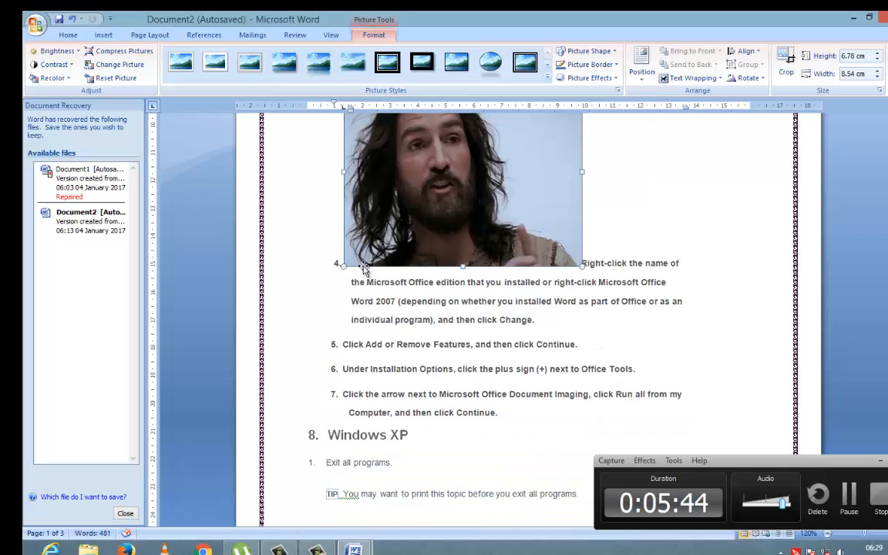
left_click_drag(347, 284, 577, 411)
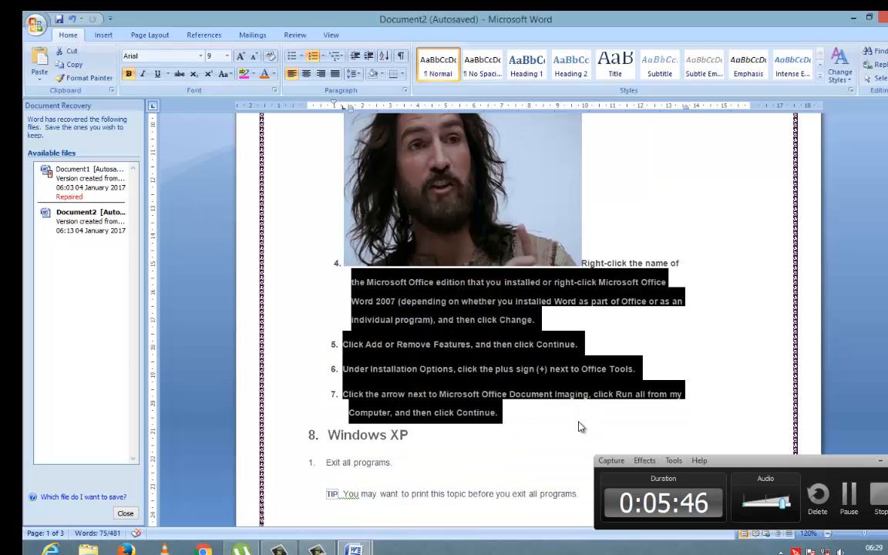
key("ctrl+v")
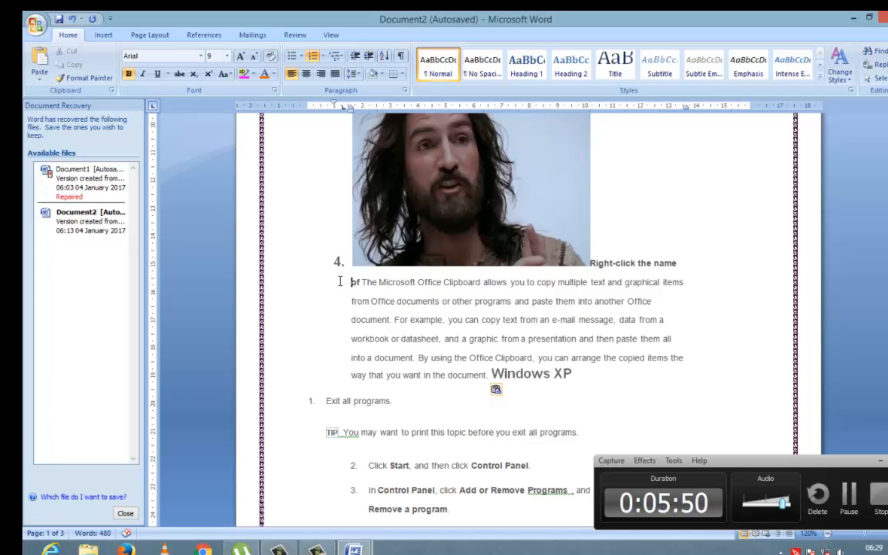
key("BackSpace")
key("BackSpace")
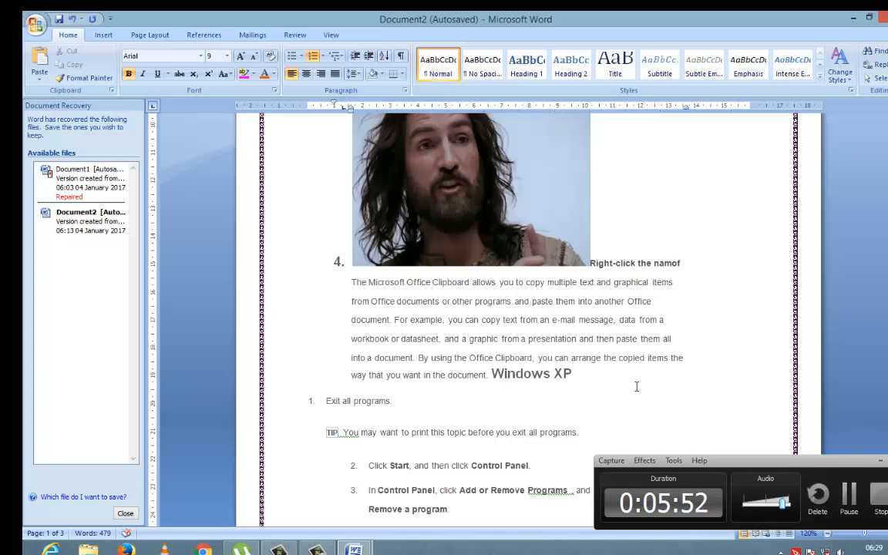
Paste the copied Office Clipboard paragraph twice after "Windows XP".
left_click(593, 380)
key("ctrl+v")
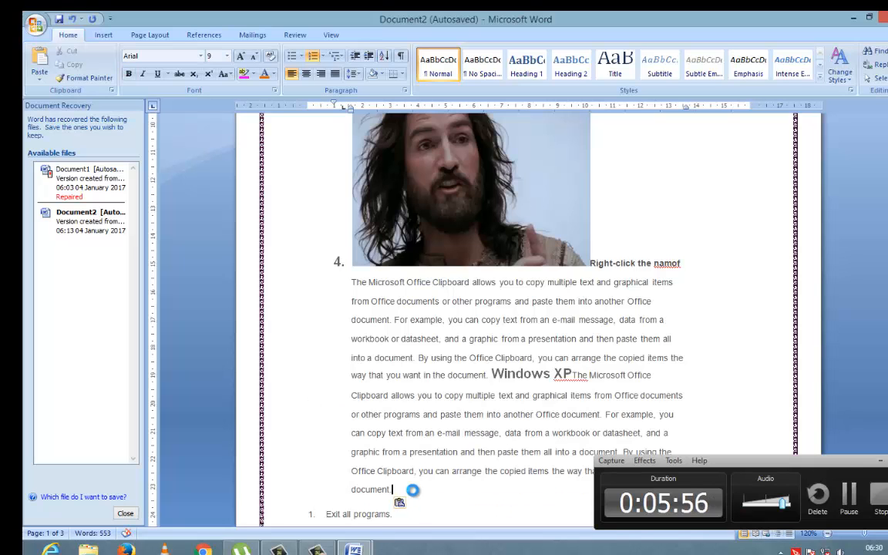
key("ctrl+v")
Move the inline picture from the start of item 4 into its paragraph, after "For example, you ca", and keep it selected.
scroll(468, 393, "up", 8)
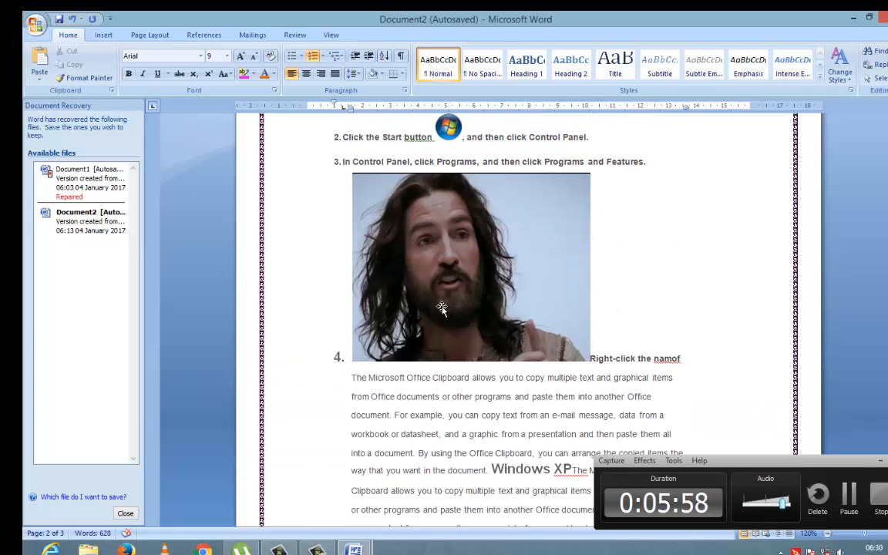
left_click_drag(444, 282, 477, 415)
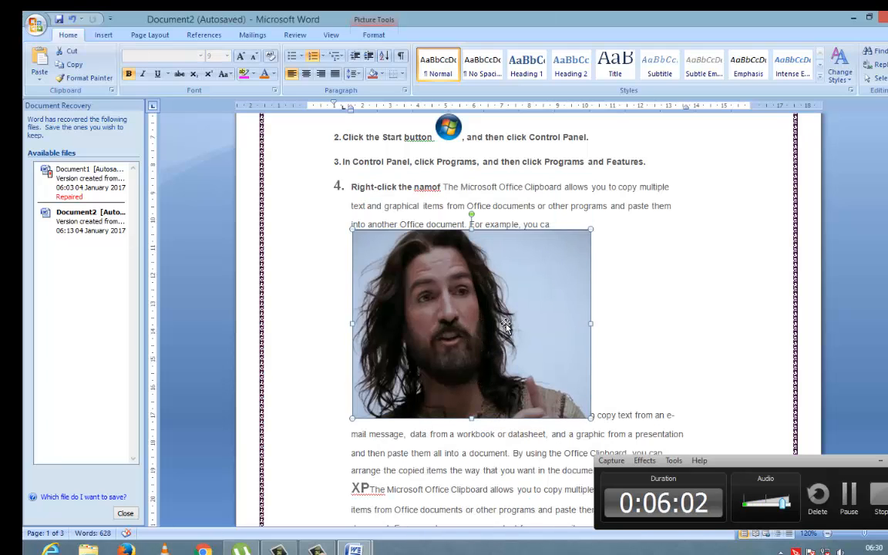
double_click(479, 324)
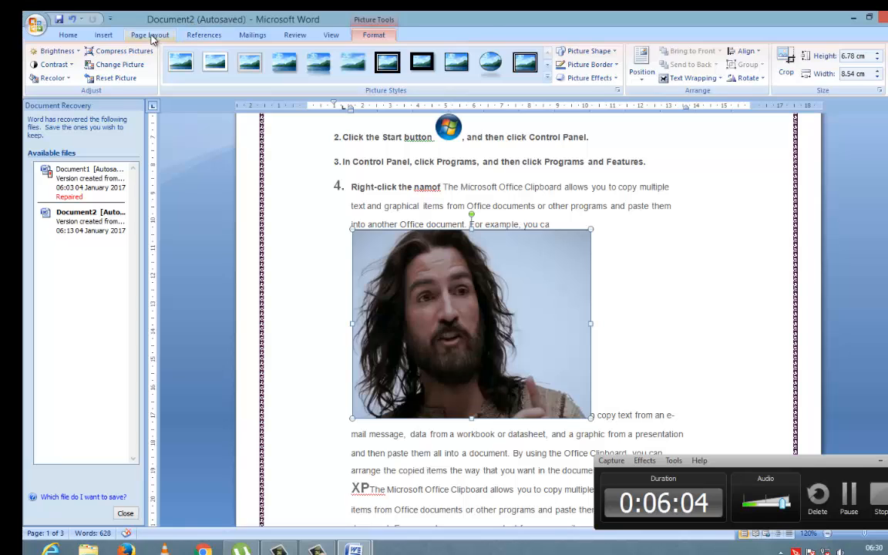
Set the picture's text wrapping to Through and shift it toward the middle of the item 4 paragraph.
left_click(150, 35)
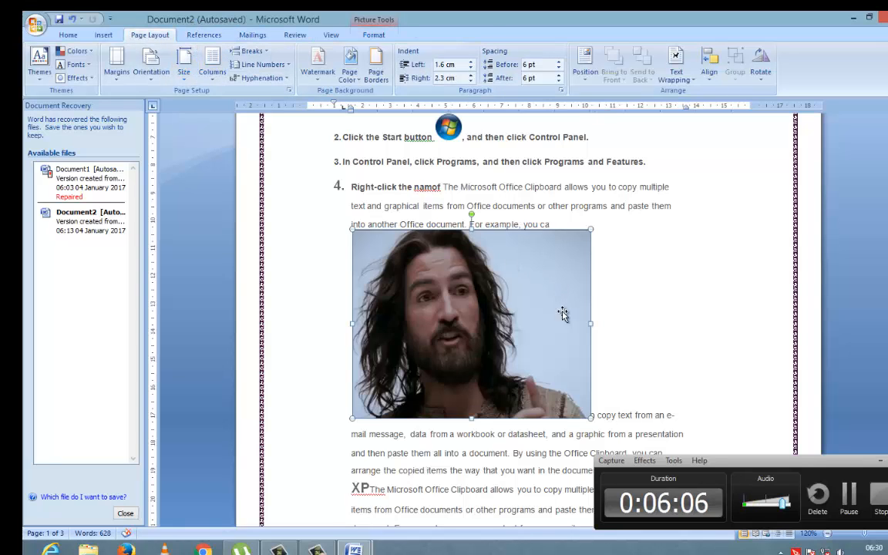
left_click(677, 77)
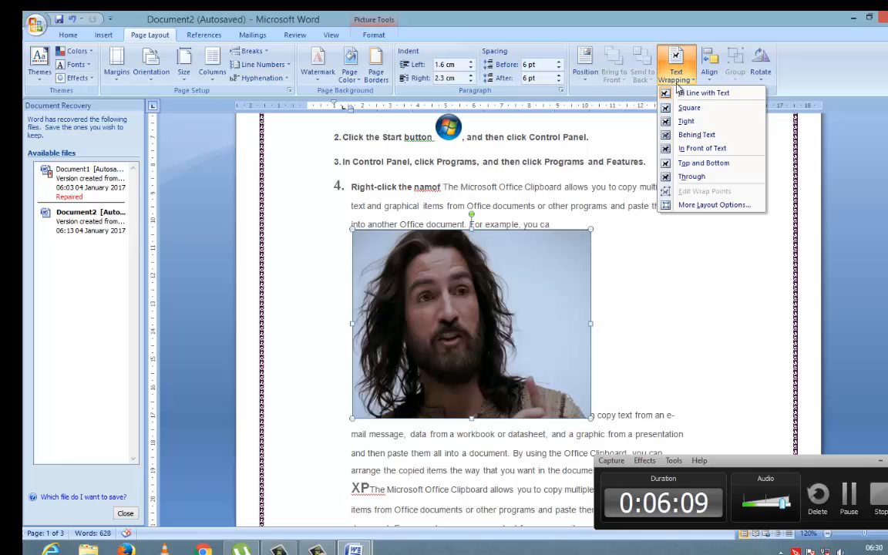
left_click(691, 177)
left_click_drag(491, 276, 529, 283)
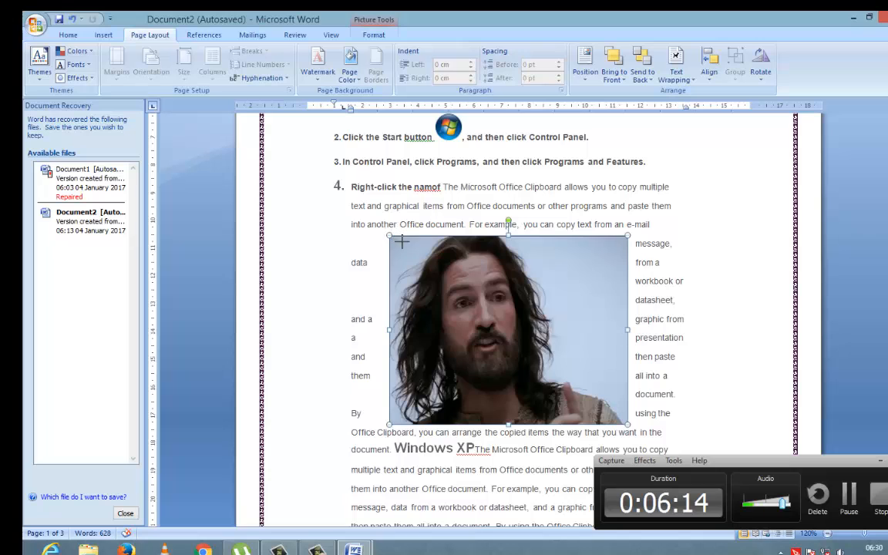
Shrink the picture proportionally from its upper-left corner and reposition it in the middle of the item 4 text.
left_click_drag(401, 242, 454, 286)
left_click_drag(535, 326, 522, 284)
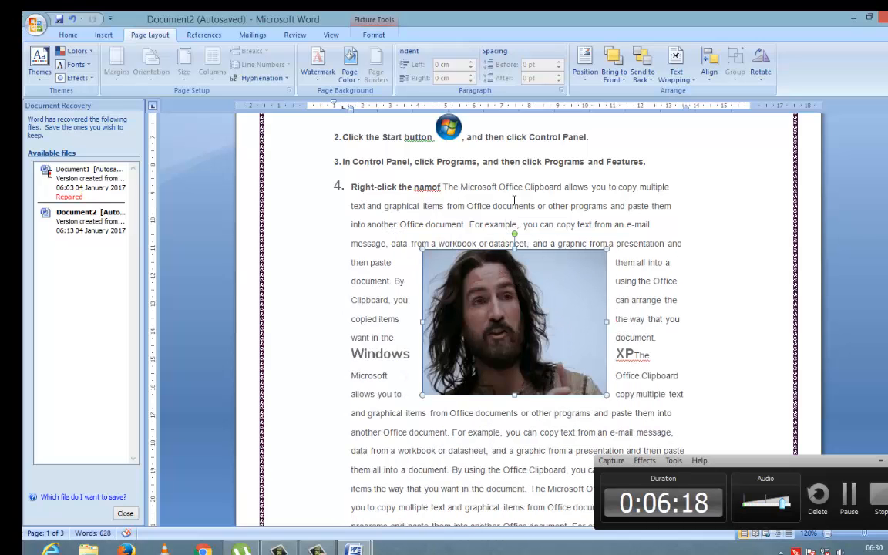
left_click_drag(490, 323, 470, 305)
Set the picture's text wrapping to In Line with Text and try to move it slightly down.
left_click(680, 79)
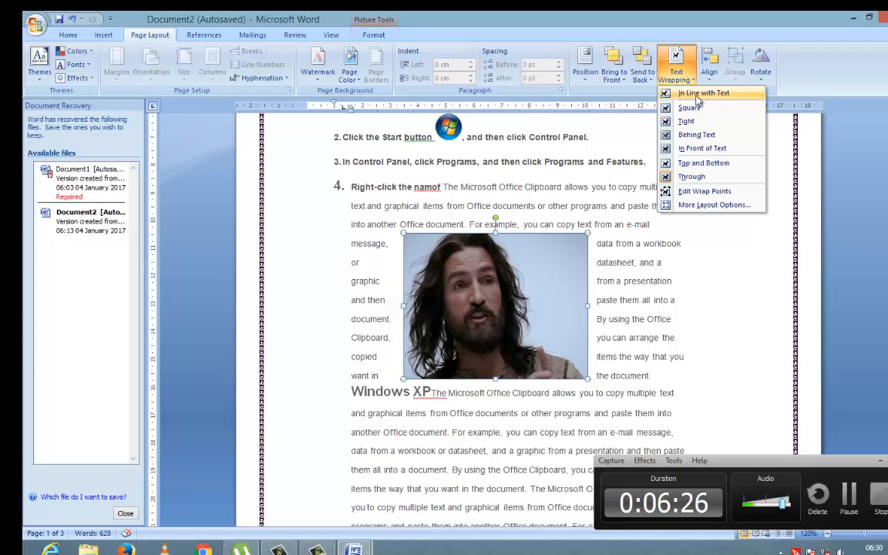
left_click(697, 95)
left_click_drag(463, 254, 479, 291)
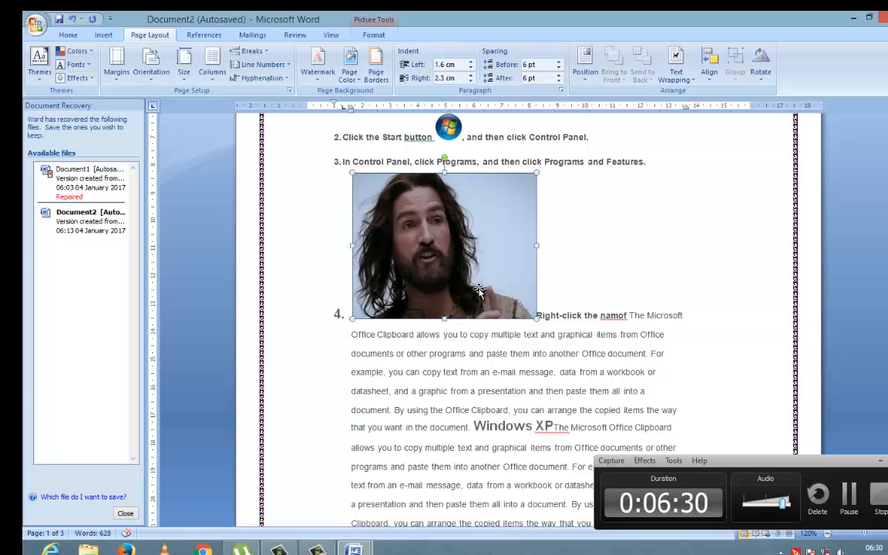
Set the picture's text wrapping to Square and move it into the middle of the item 4 paragraph.
left_click(677, 80)
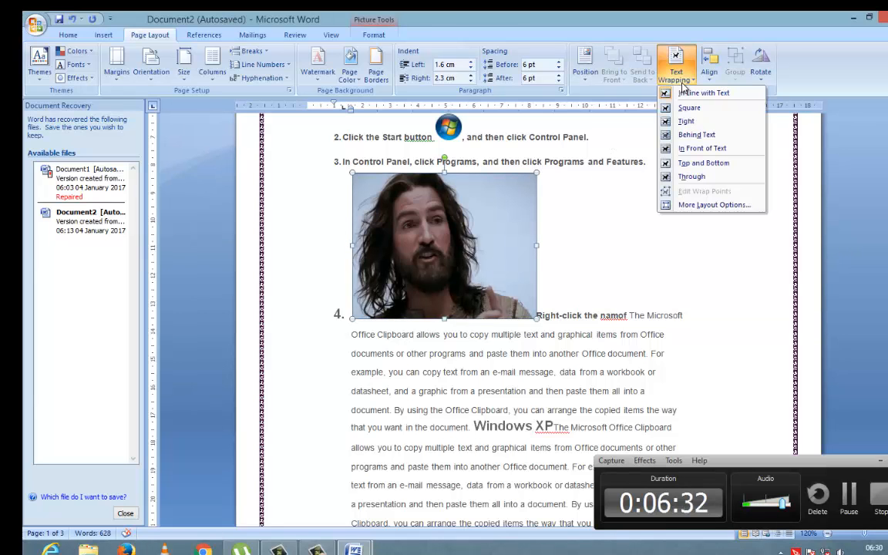
left_click(688, 108)
left_click_drag(515, 267, 470, 220)
left_click_drag(489, 297, 529, 324)
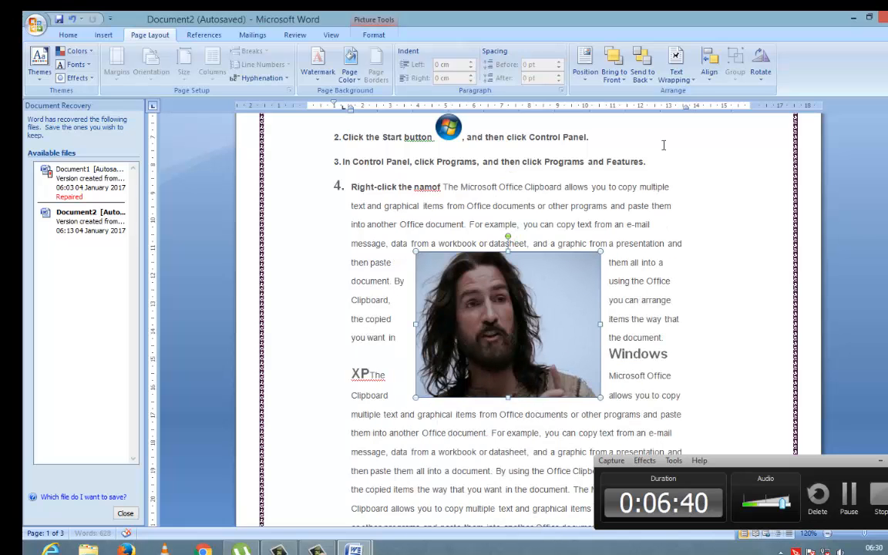
Set the picture's text wrapping to Tight and move it up below the first line of item 4.
left_click(686, 84)
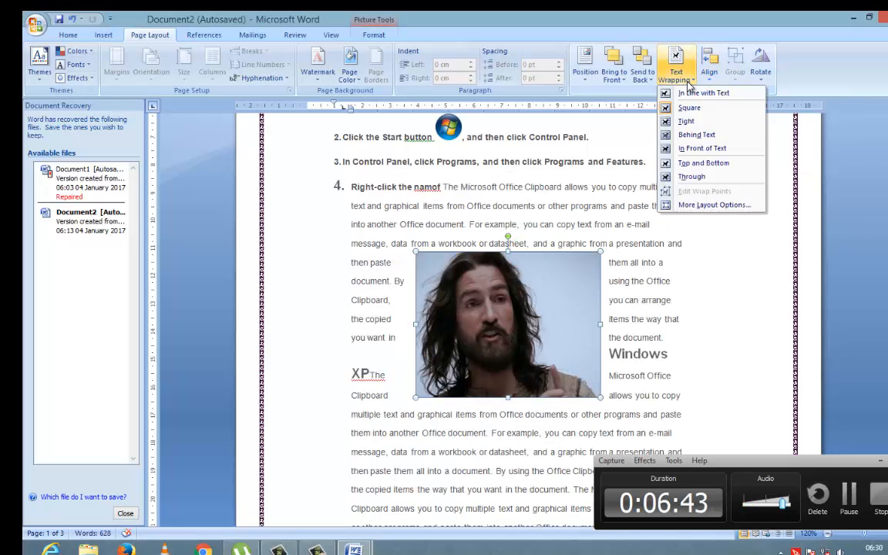
left_click(704, 125)
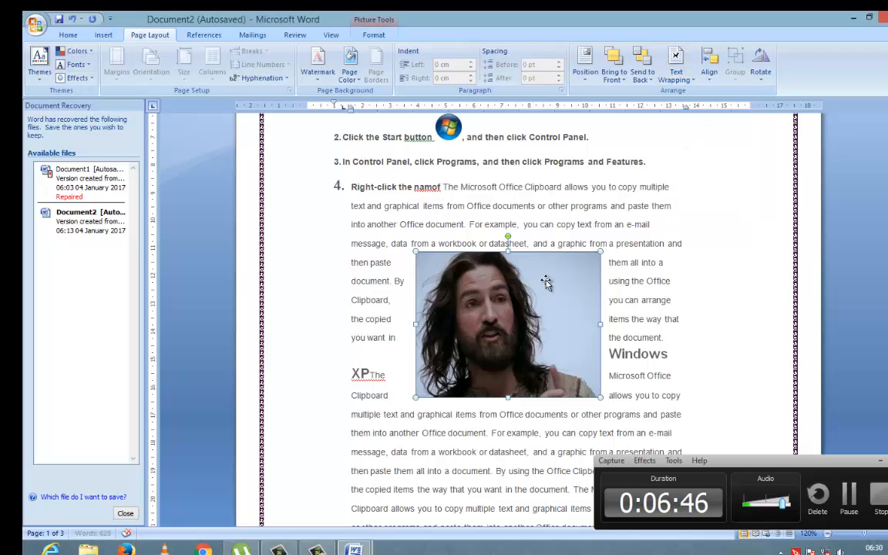
left_click_drag(459, 262, 502, 250)
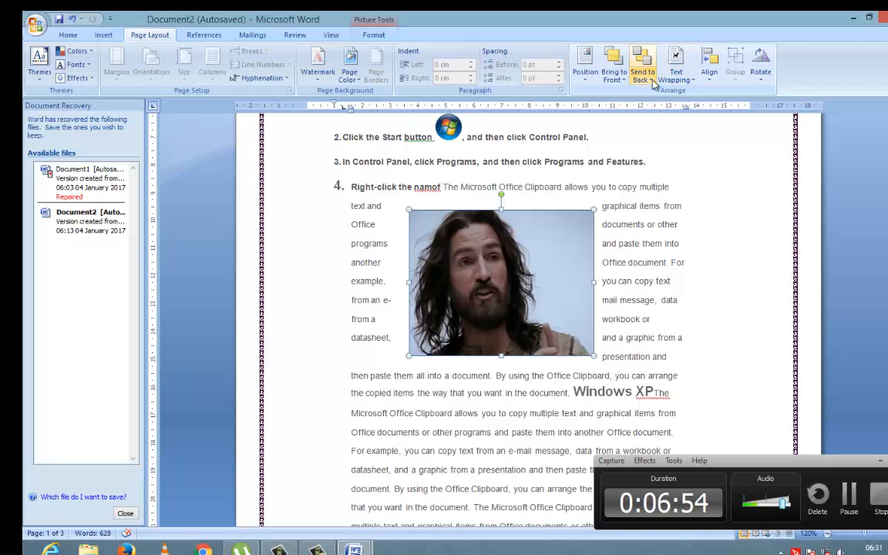
Place the picture Behind Text, switch it to In Front of Text, and move it slightly down over the paragraph.
left_click(675, 77)
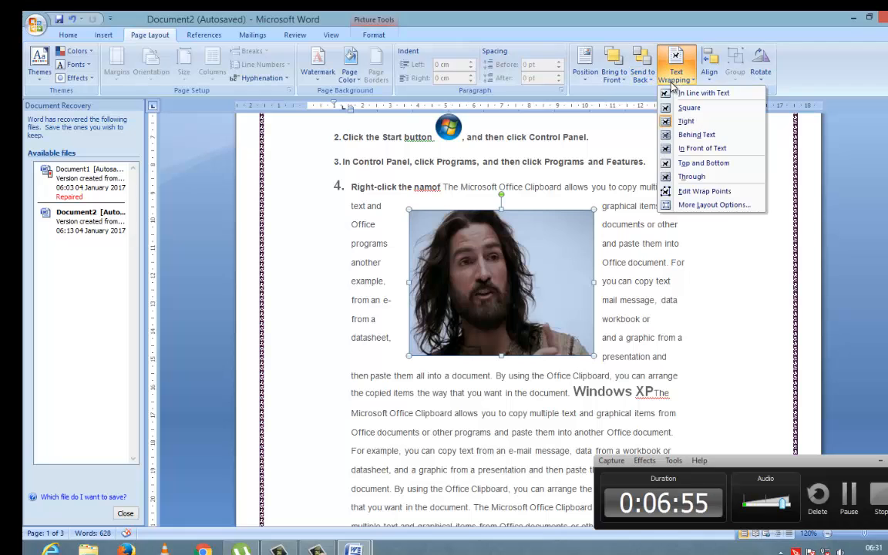
left_click(696, 136)
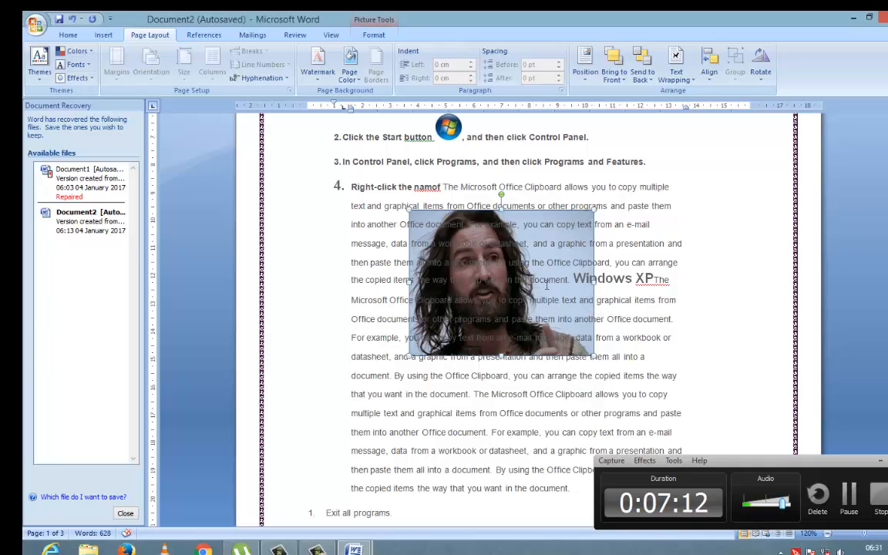
left_click(676, 68)
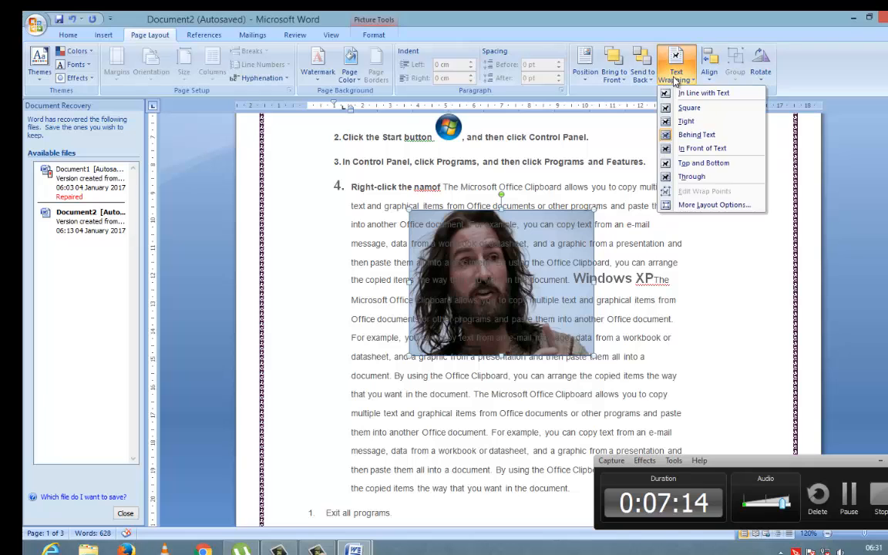
left_click(703, 148)
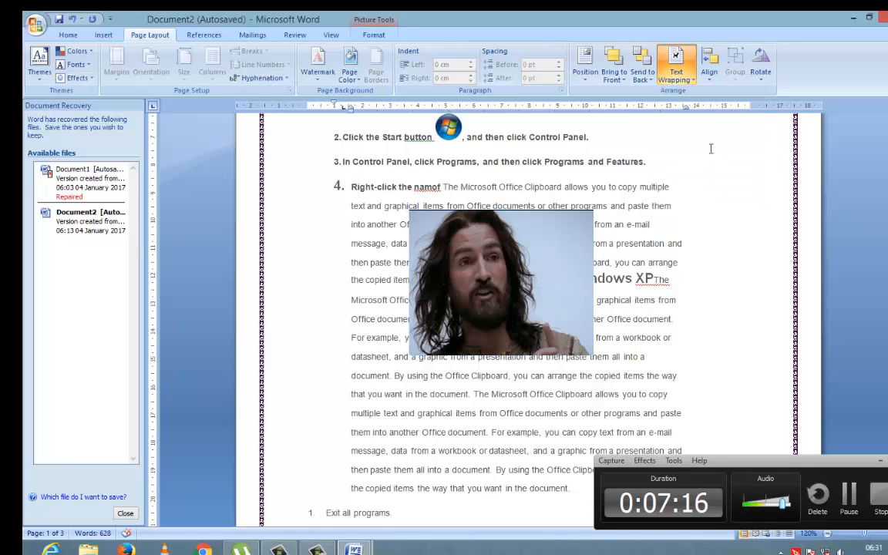
left_click_drag(482, 309, 479, 330)
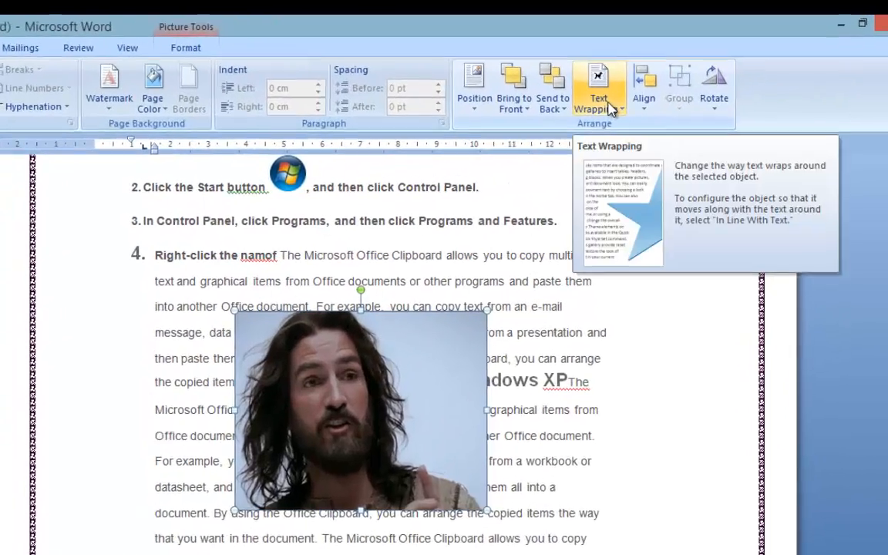
Set the picture's text wrapping to Top and Bottom and reposition it between lines of the item 4 paragraph.
left_click(683, 79)
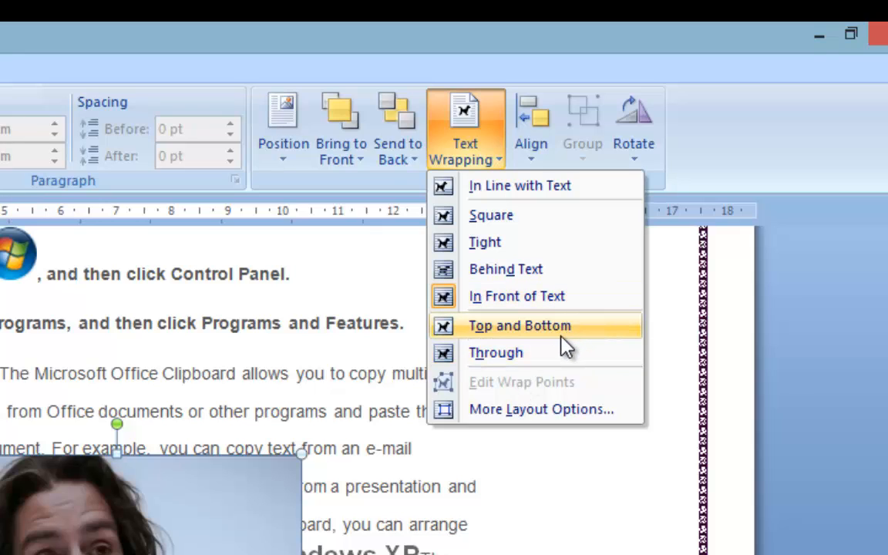
left_click(558, 336)
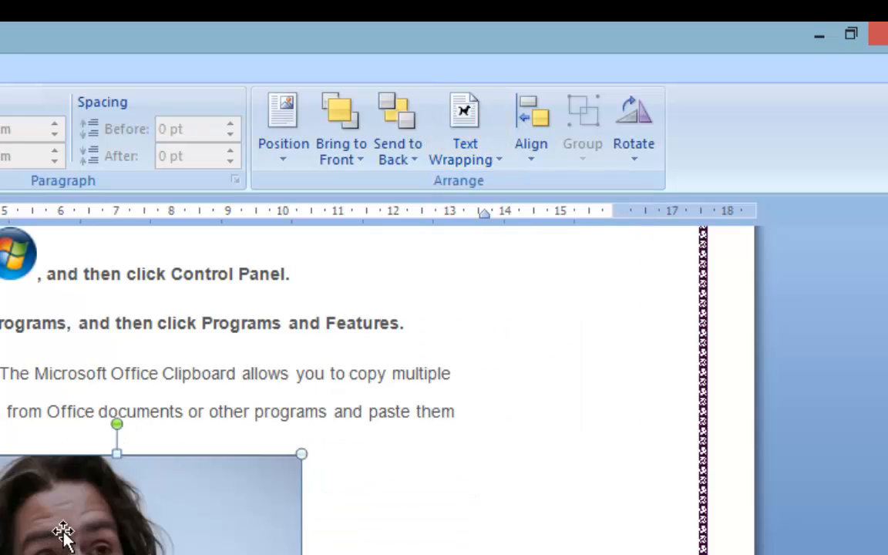
left_click_drag(63, 532, 105, 515)
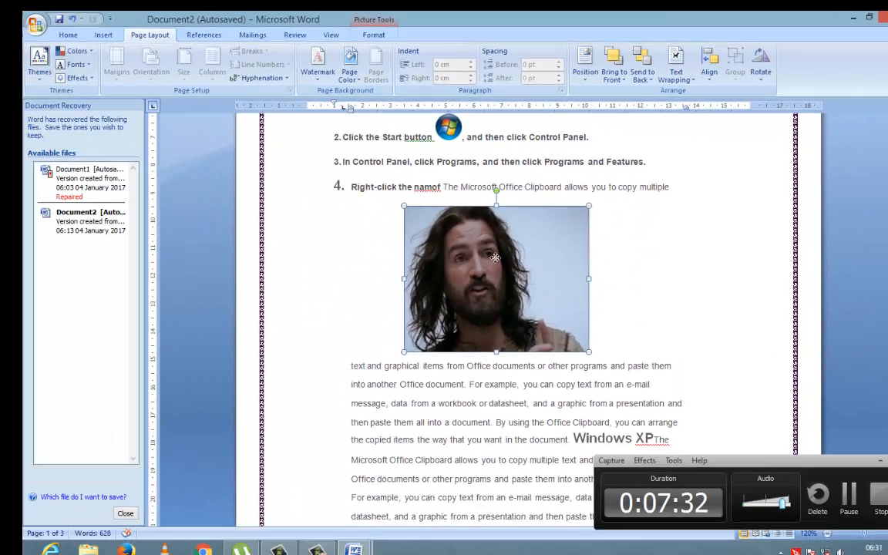
left_click_drag(495, 258, 555, 242)
Set the picture's text wrapping to Through and reposition it below the line ending "and a graphic from a presentation and".
left_click(682, 77)
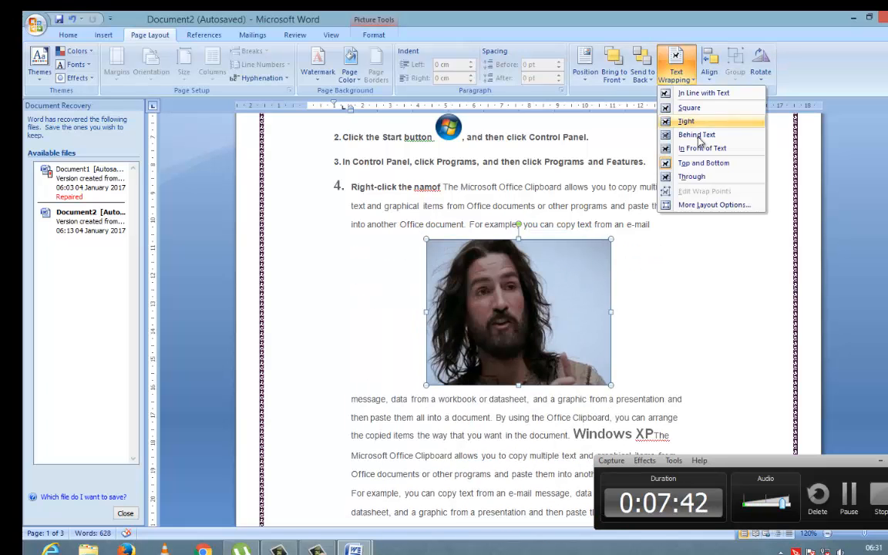
left_click(692, 175)
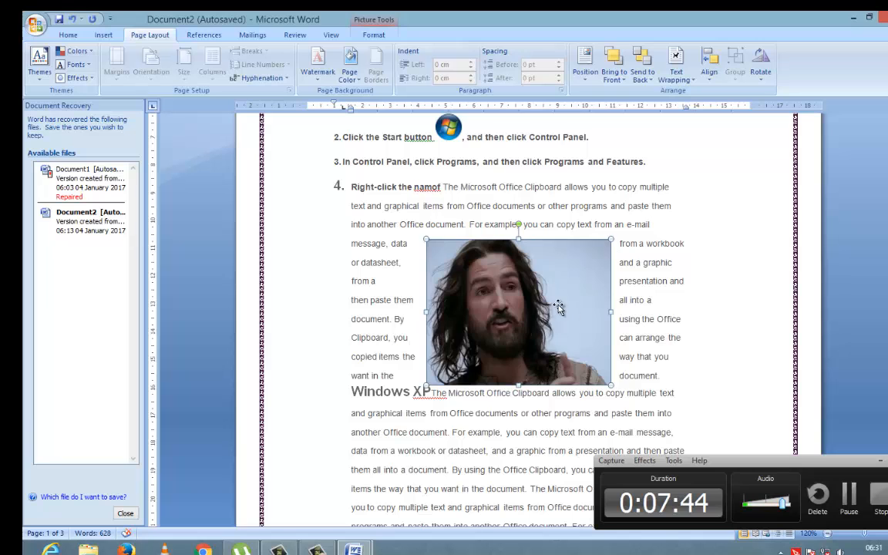
left_click_drag(558, 306, 518, 297)
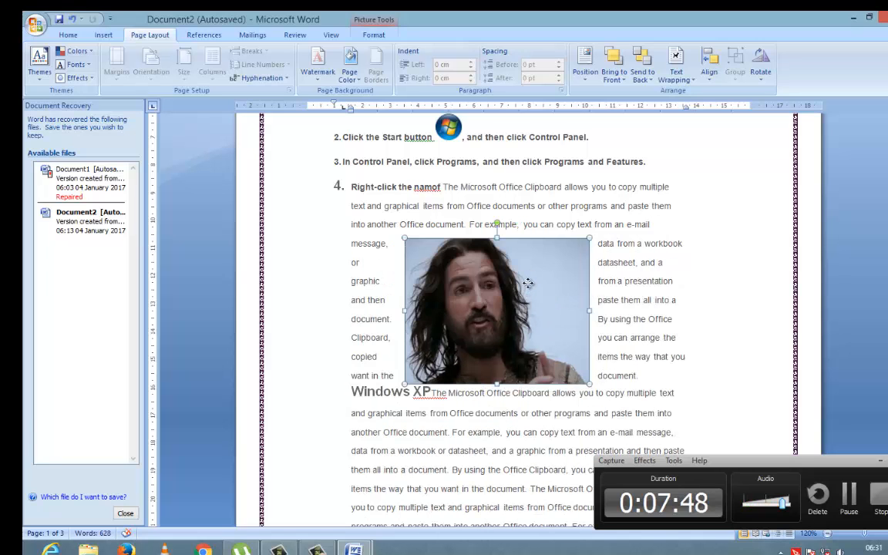
left_click_drag(528, 283, 534, 307)
left_click(676, 76)
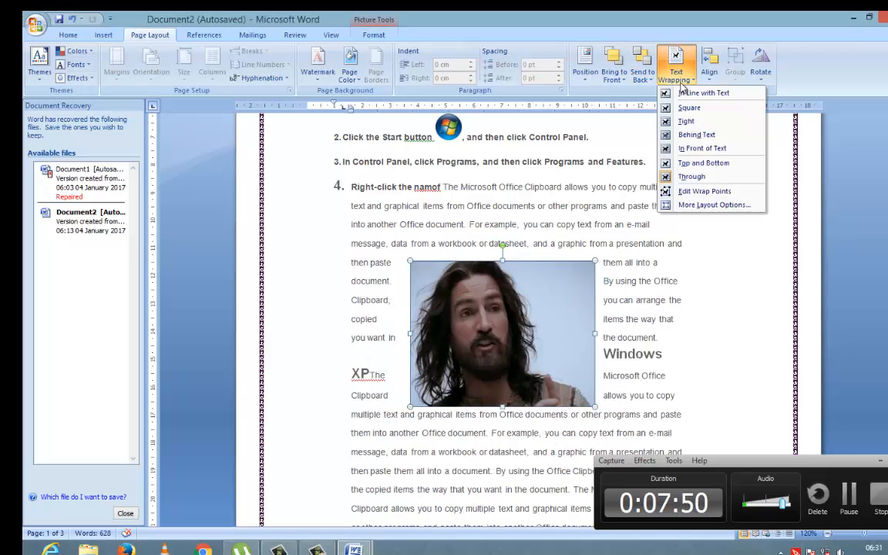
left_click(471, 349)
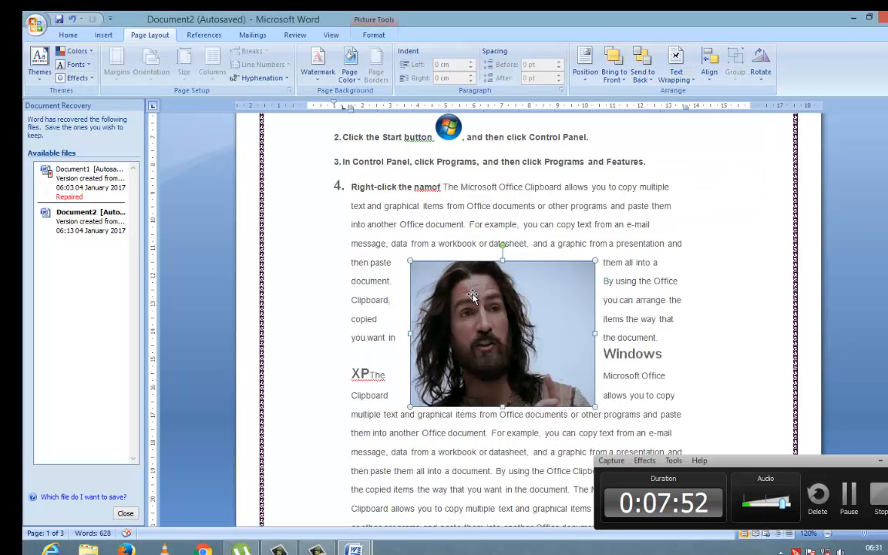
left_click_drag(472, 296, 492, 302)
Edit the picture's wrap points so the right side of the boundary follows the man's hair and shoulder.
left_click(667, 80)
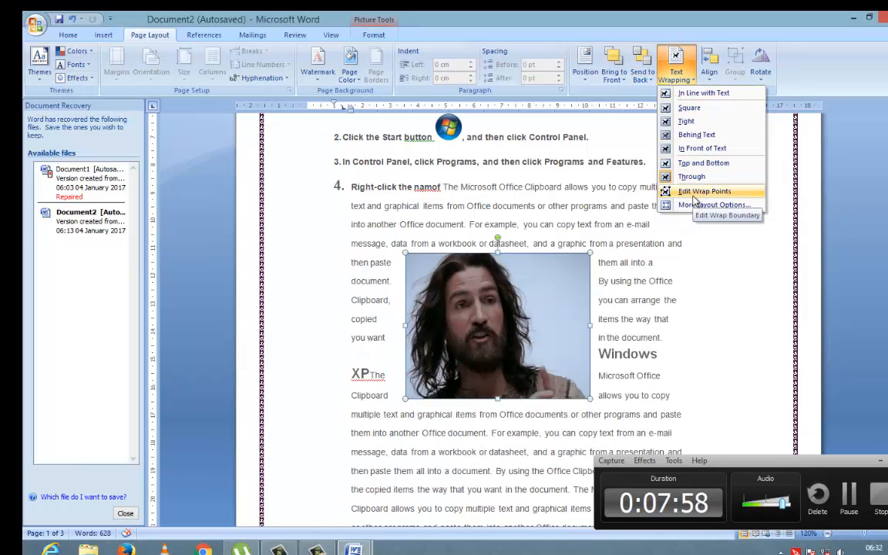
left_click(695, 195)
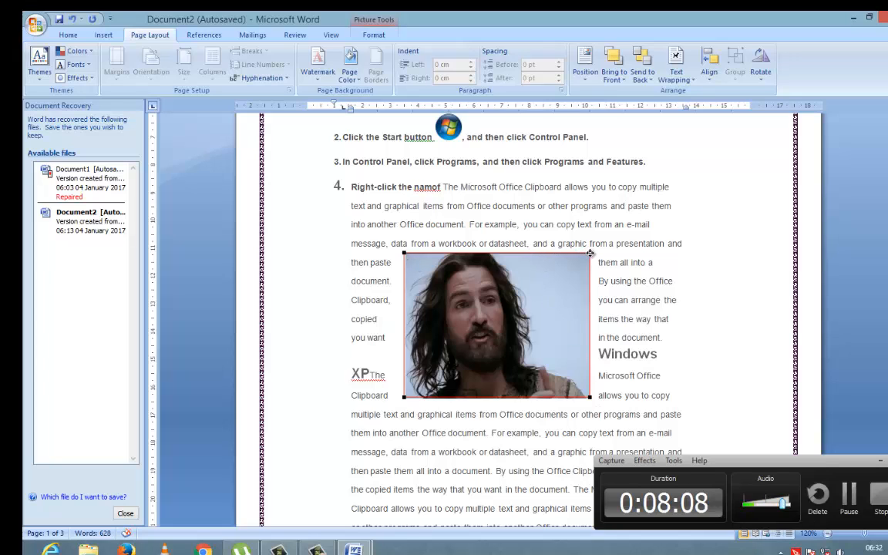
left_click_drag(589, 252, 490, 252)
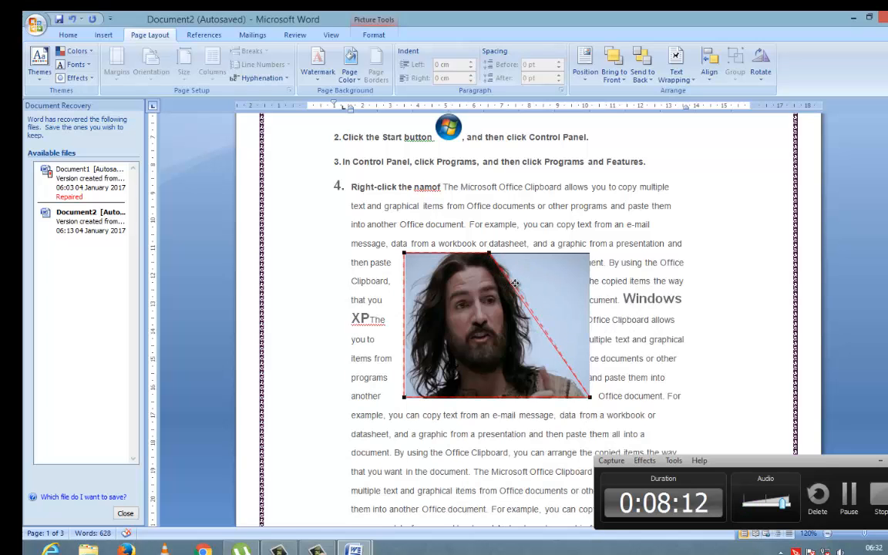
left_click_drag(515, 282, 527, 363)
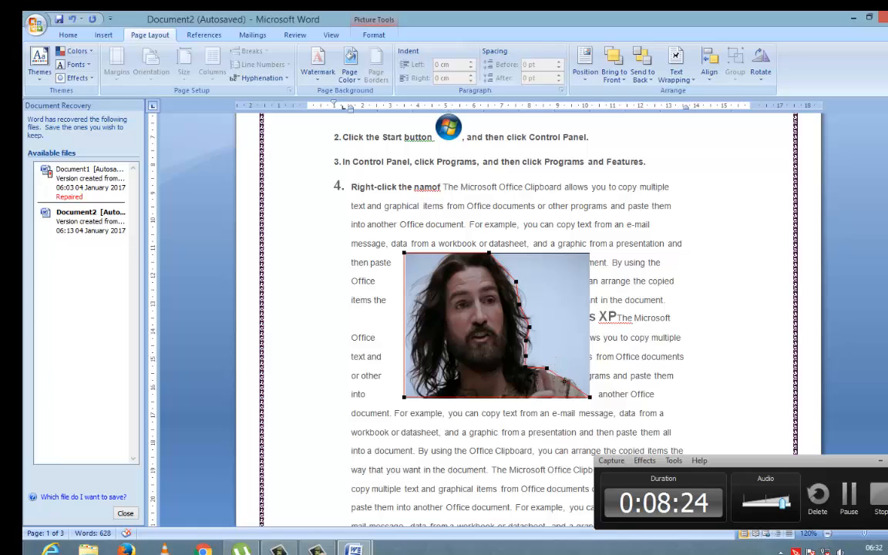
left_click_drag(568, 379, 572, 377)
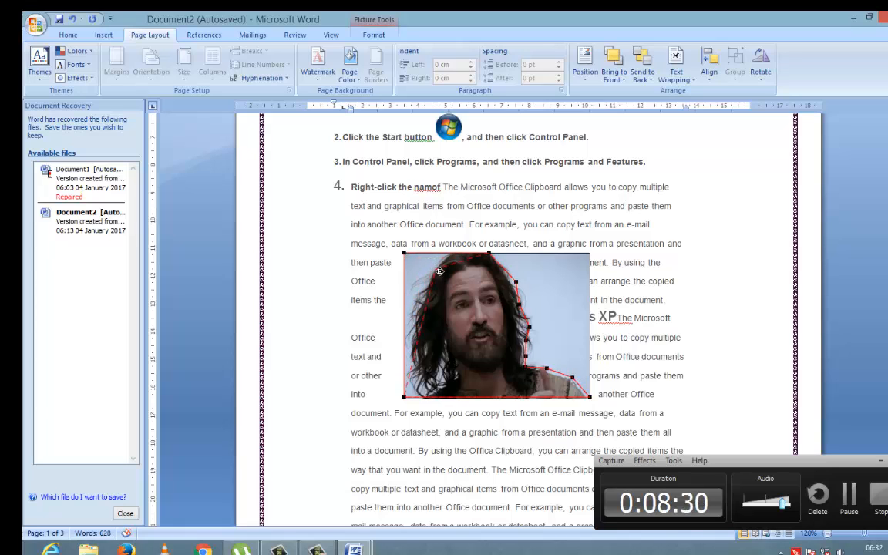
Edit the picture's wrap points so the left side of the boundary follows the man's hair down to the lower edge.
left_click_drag(439, 271, 435, 269)
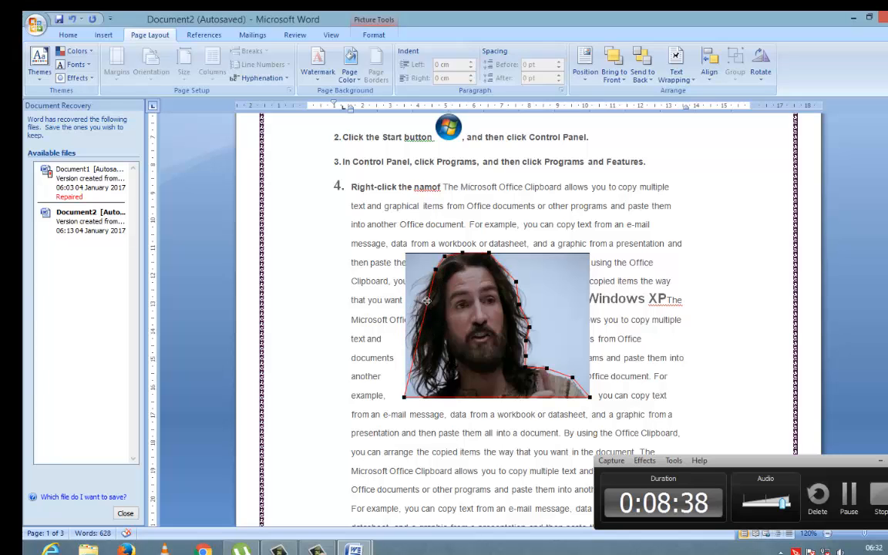
mouse_move(427, 301)
left_mouse_down()
mouse_move(376, 272)
mouse_move(419, 301)
left_mouse_up()
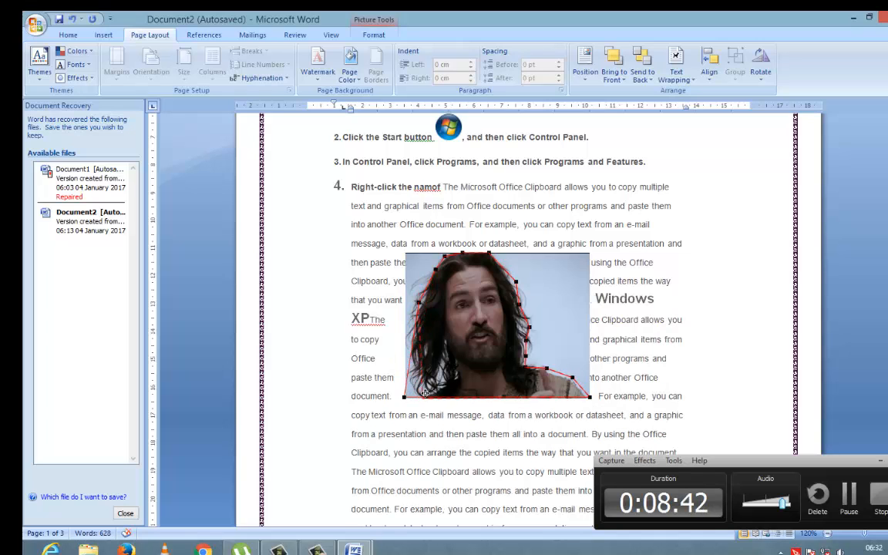
left_click_drag(424, 392, 423, 398)
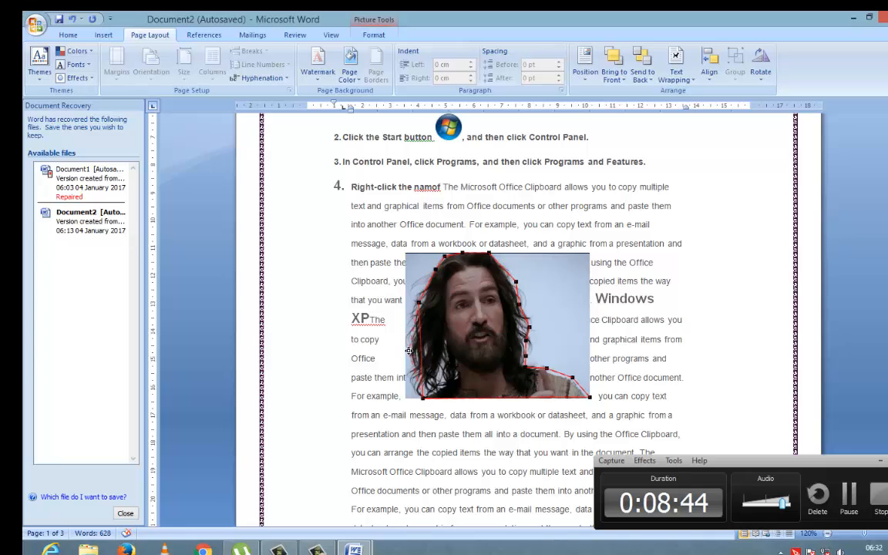
left_click_drag(409, 351, 432, 390)
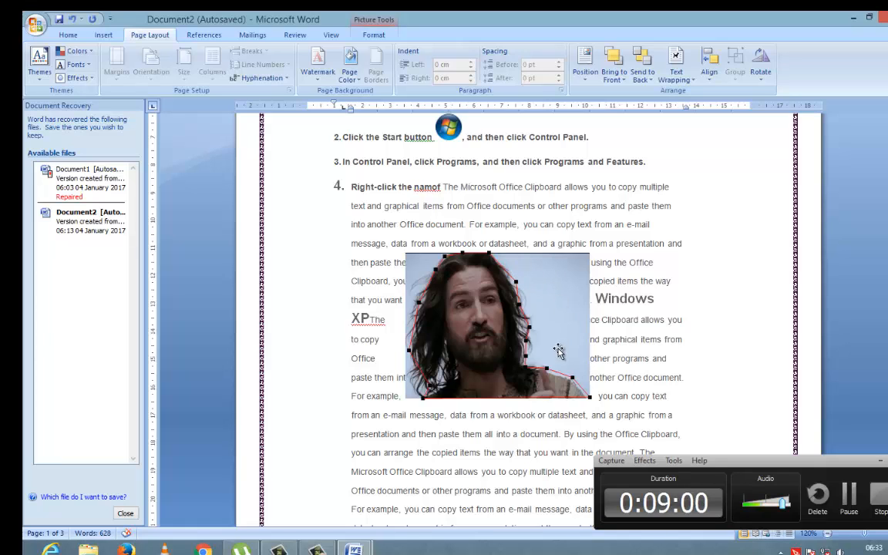
Switch the picture's text wrapping to Behind Text, and return it to Through.
left_click(674, 77)
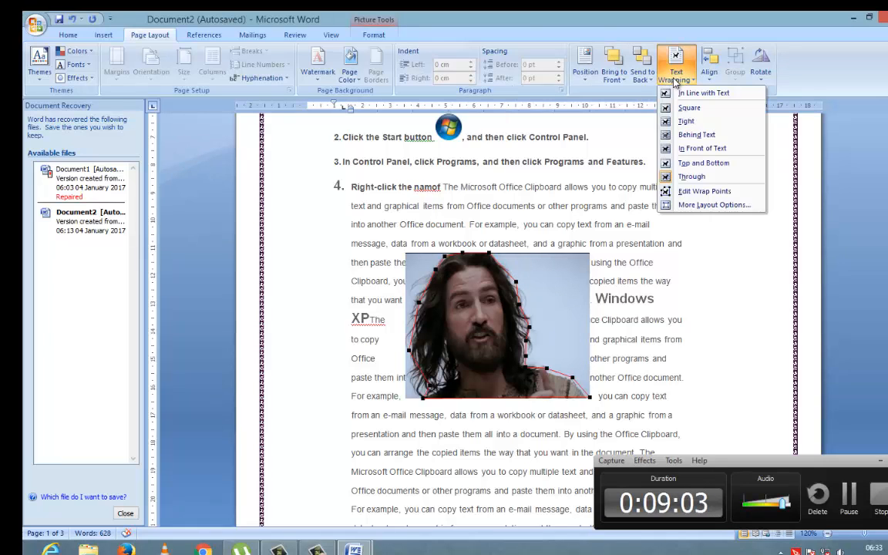
left_click(692, 134)
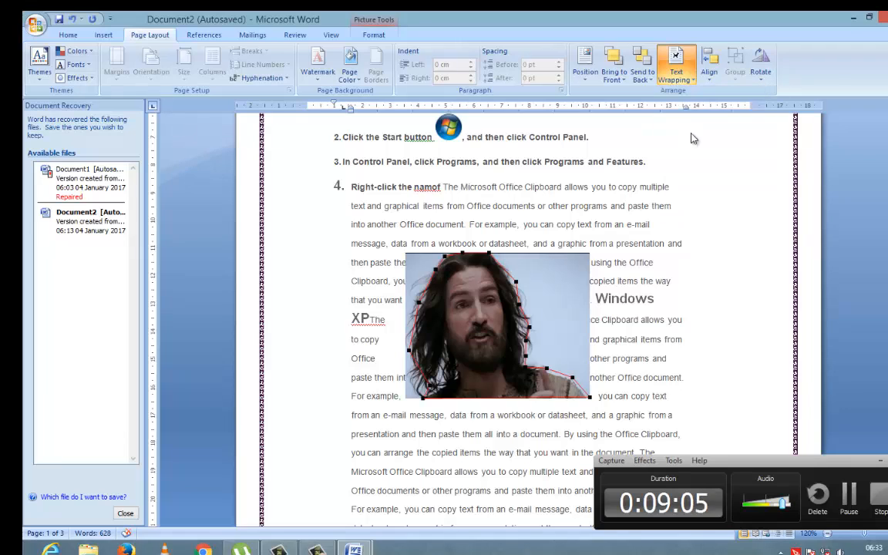
left_click(685, 77)
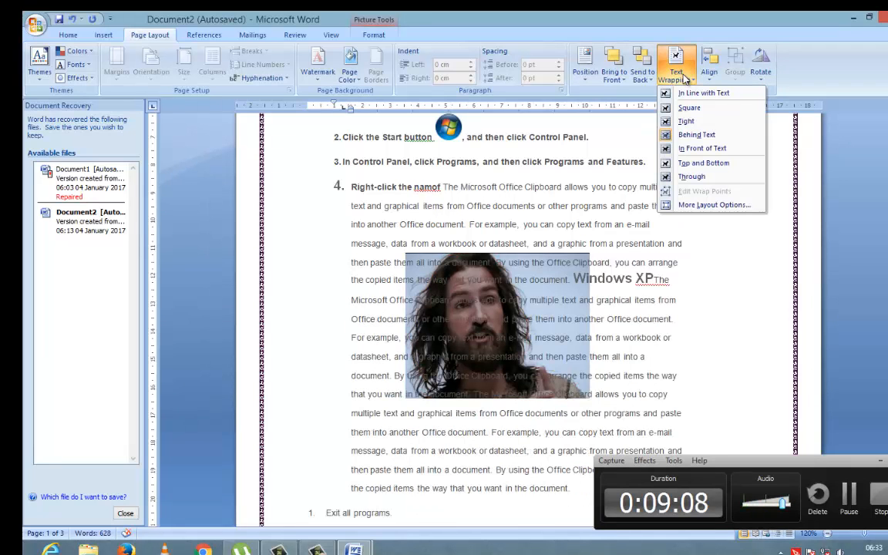
left_click(691, 177)
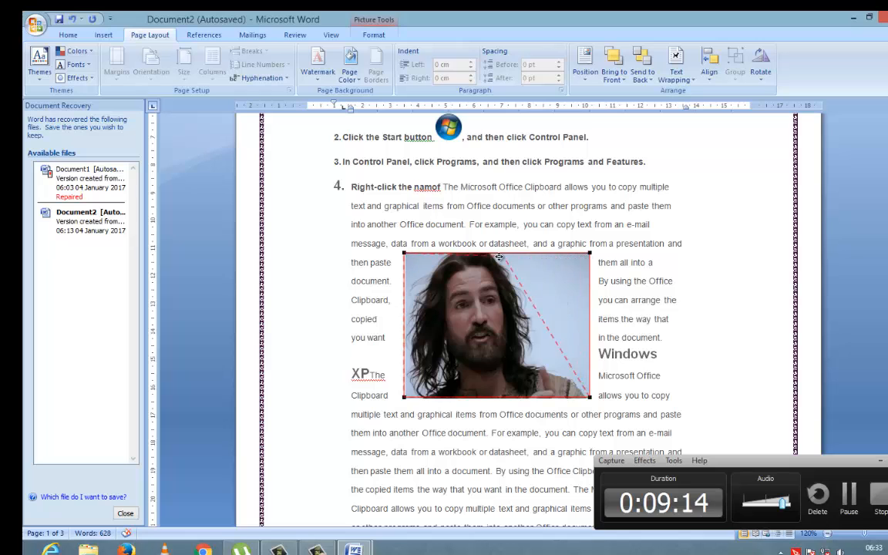
Reshape the picture's wrap points around the man's head, down his hair on both sides and along his shoulder.
left_click_drag(588, 255, 494, 253)
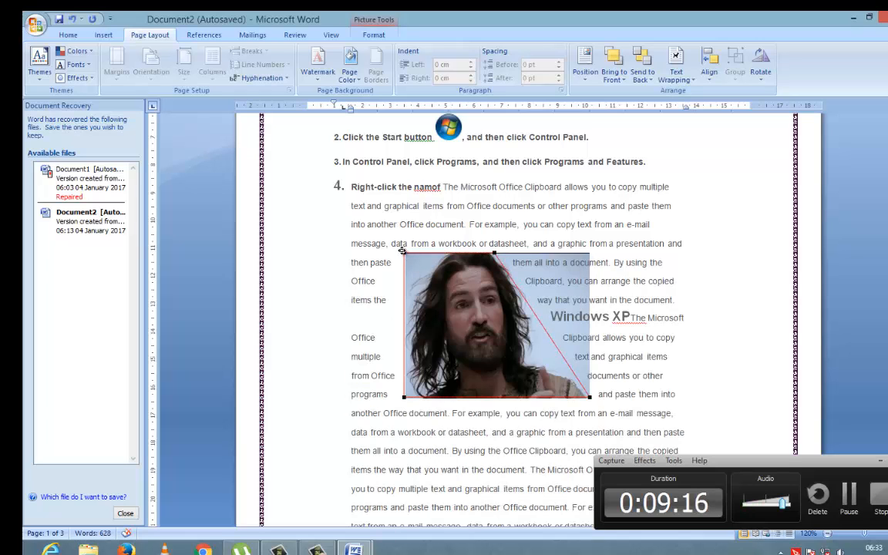
left_click_drag(402, 251, 442, 264)
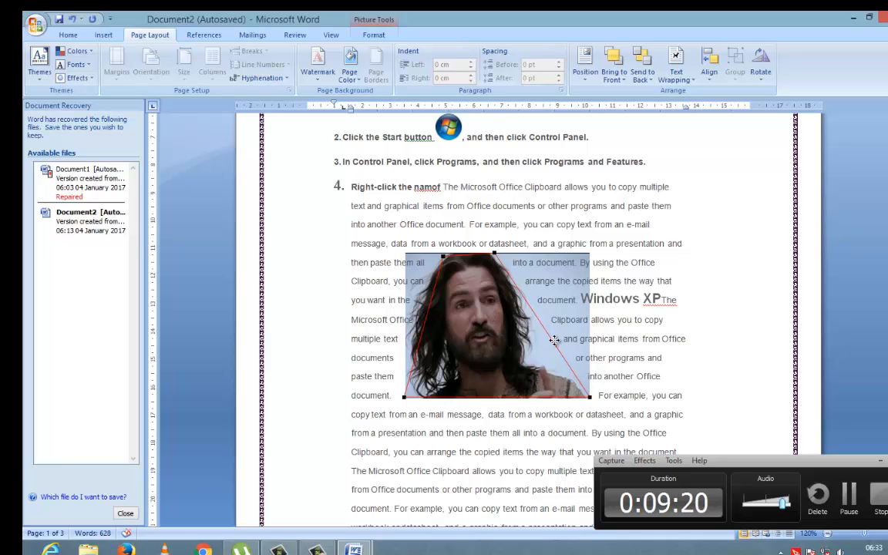
left_click_drag(555, 340, 564, 376)
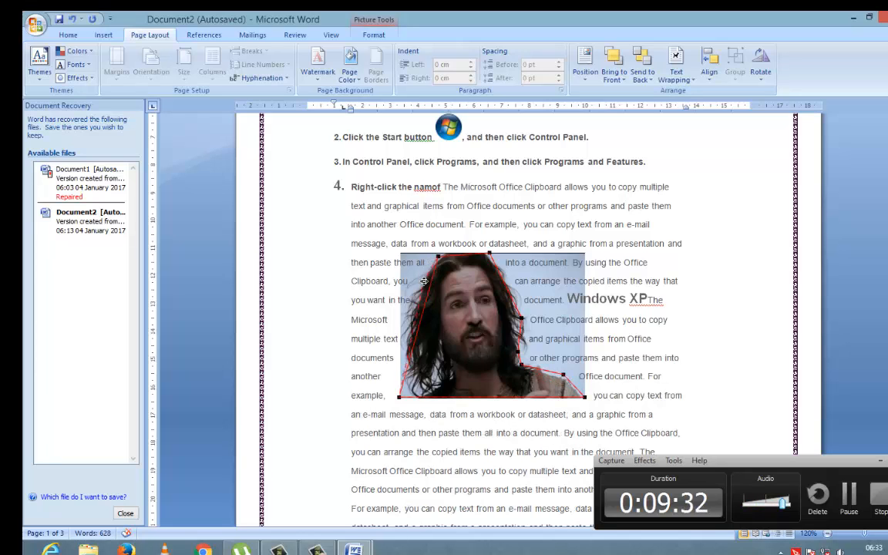
left_click_drag(421, 298, 408, 299)
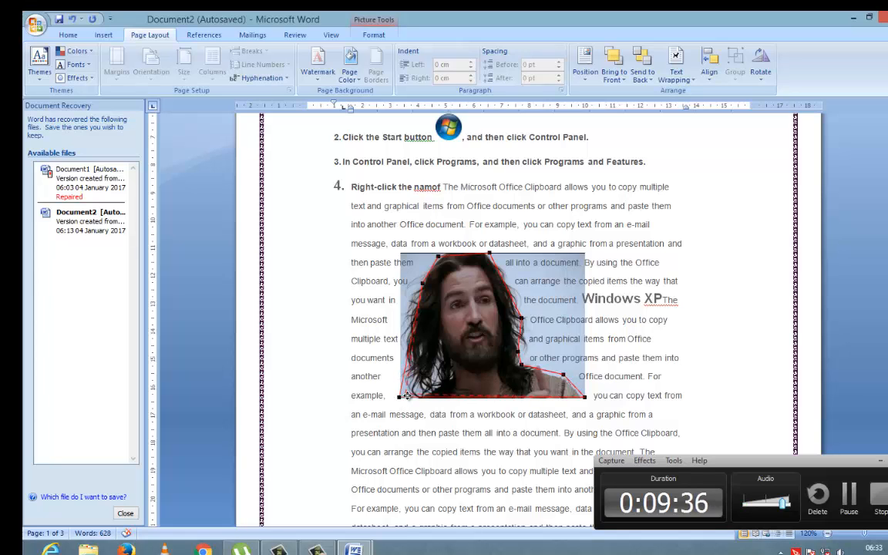
Try Bring Forward and Send to Back on the picture, and reposition it slightly lower within the item 4 paragraph.
left_click(619, 78)
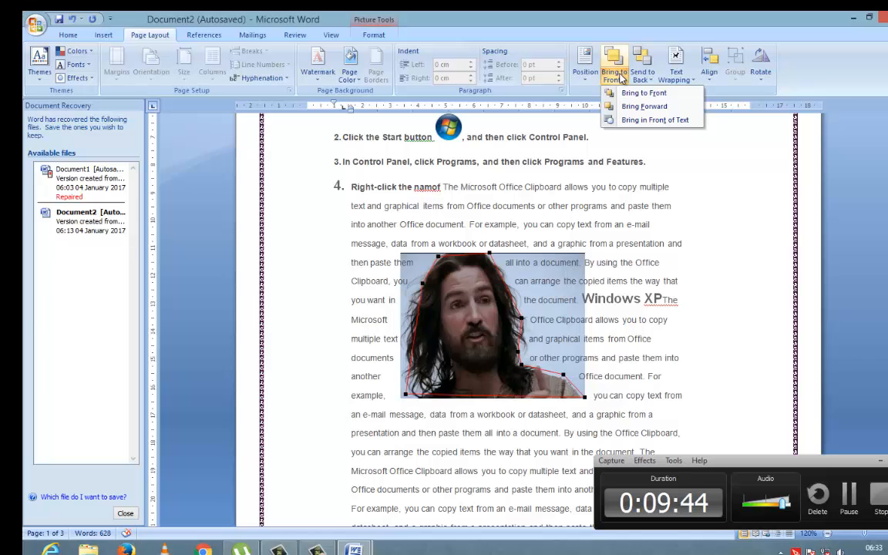
left_click(641, 105)
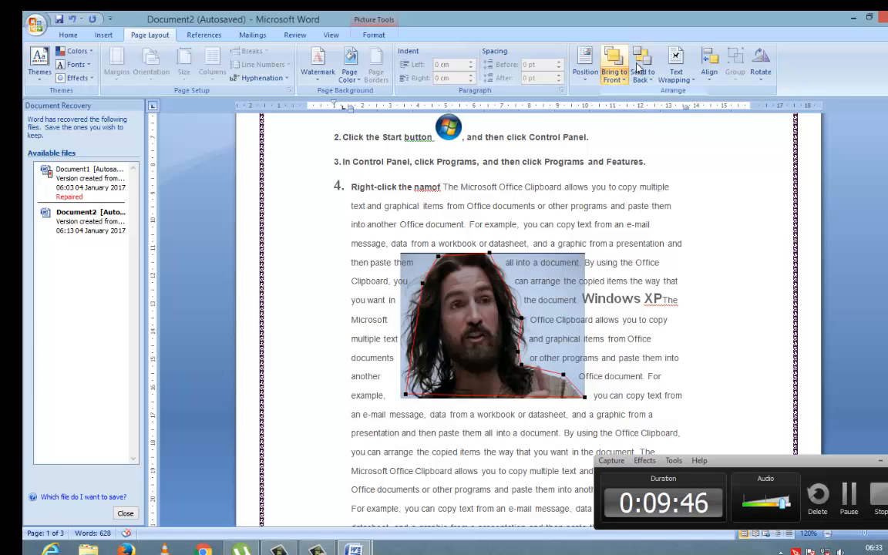
left_click(643, 76)
left_click(659, 120)
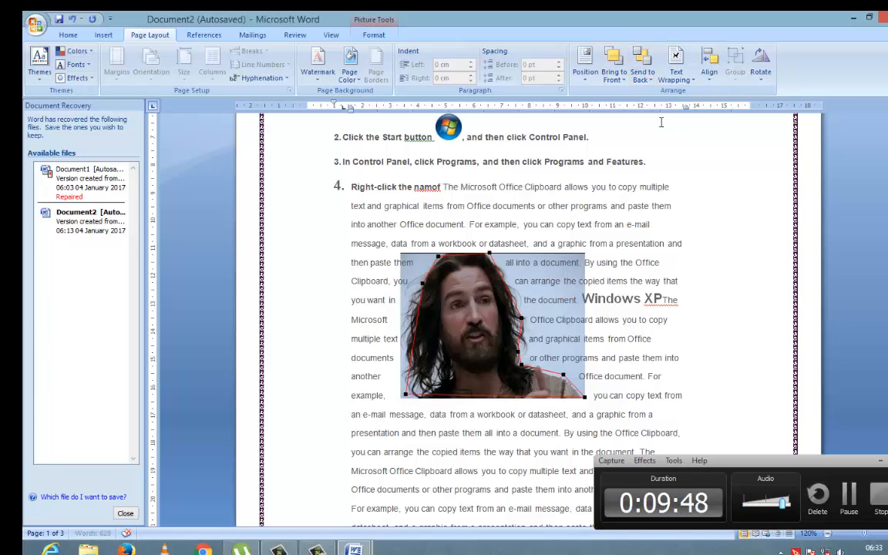
left_click(642, 76)
left_click(667, 91)
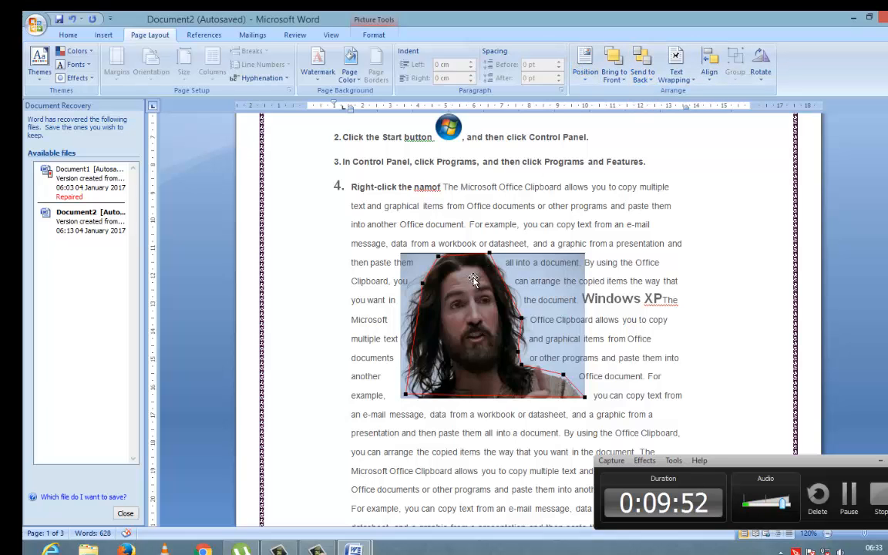
left_click_drag(484, 302, 516, 260)
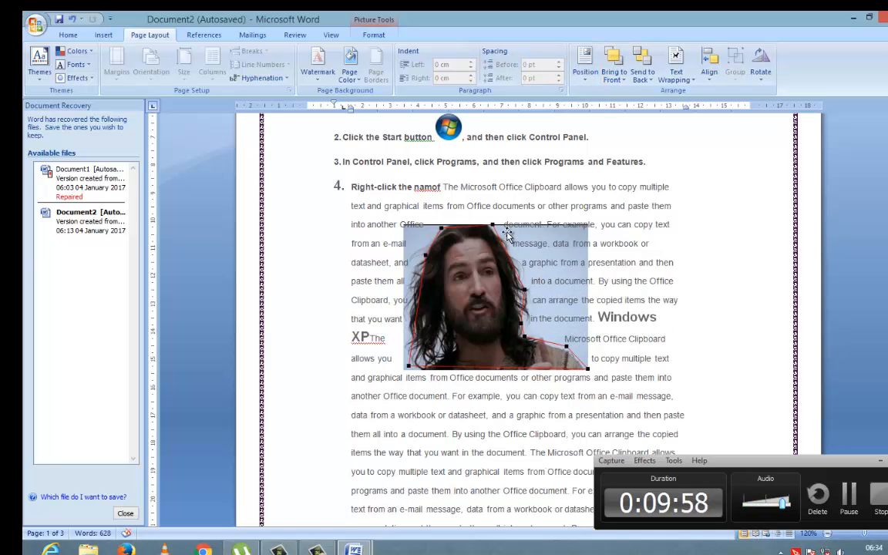
left_click_drag(472, 239, 486, 279)
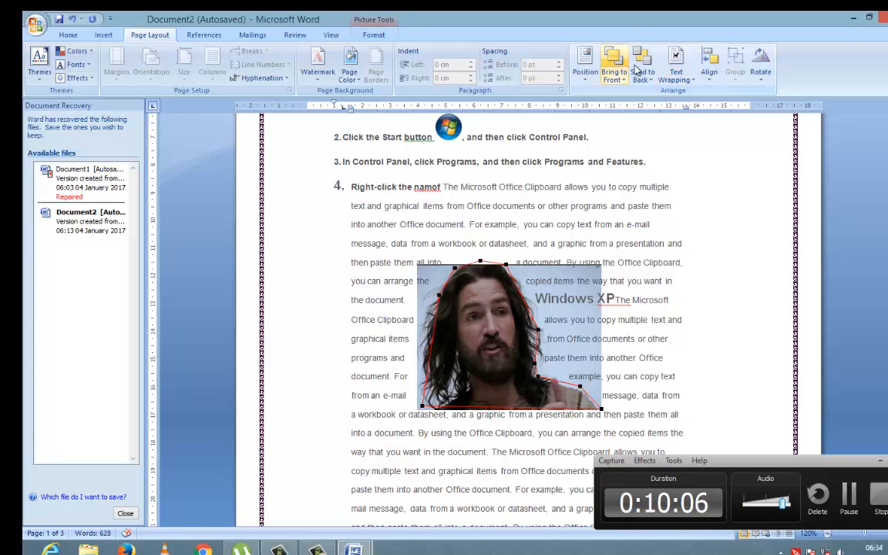
Align the picture to the left margin, and change its alignment to Align Center.
left_click(683, 80)
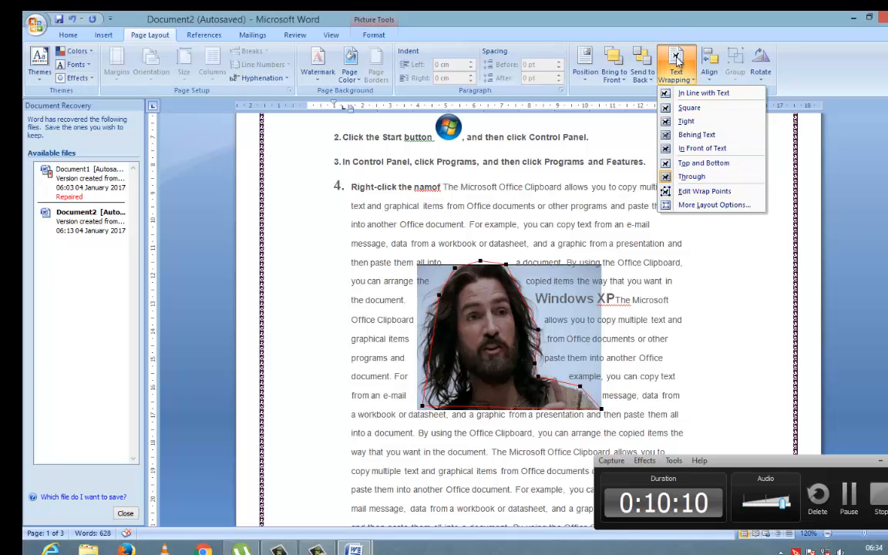
left_click(709, 63)
left_click(709, 63)
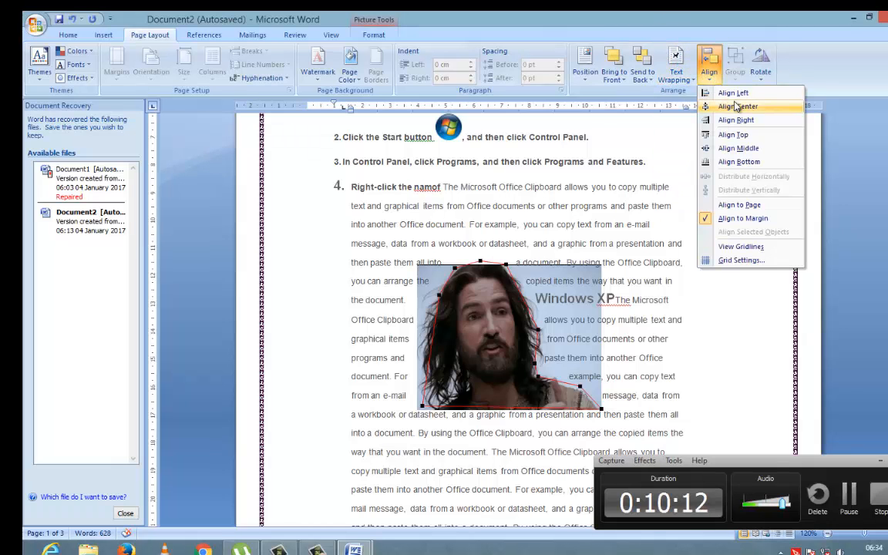
left_click(733, 93)
left_click(709, 66)
left_click(730, 108)
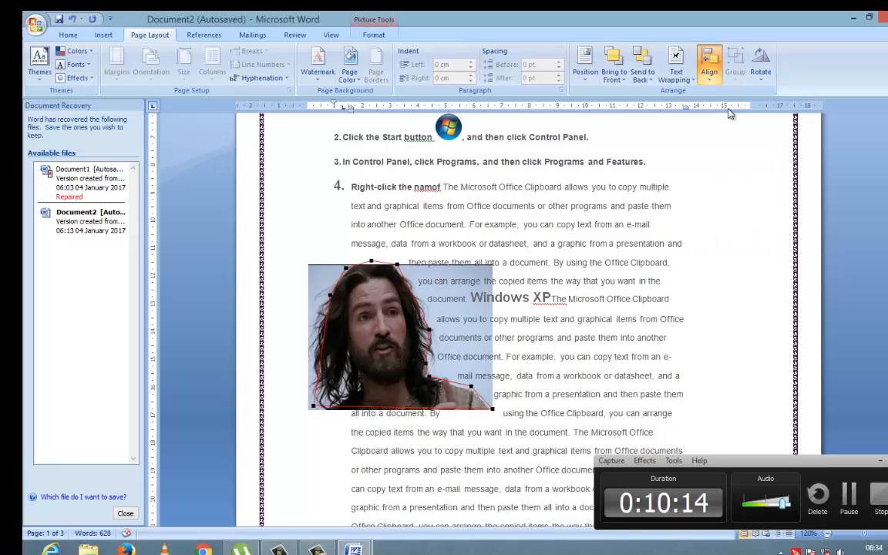
left_click(710, 63)
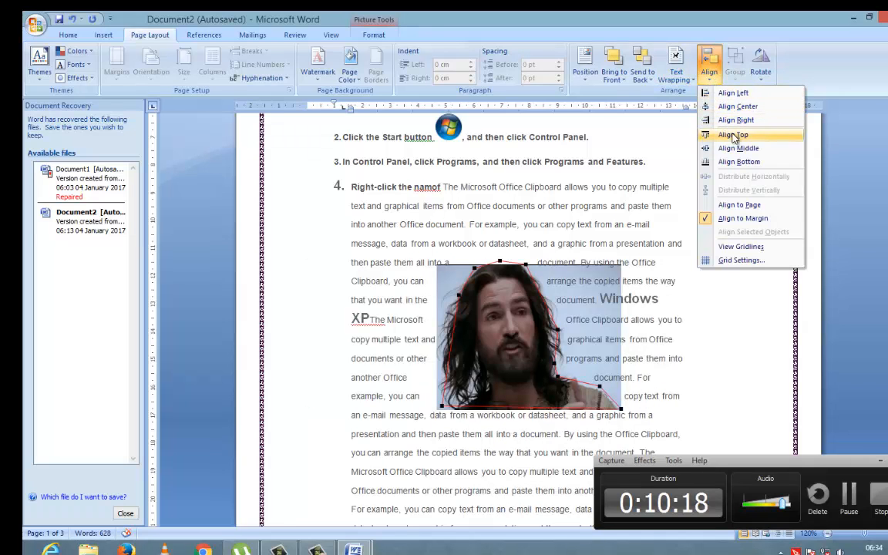
left_click(709, 66)
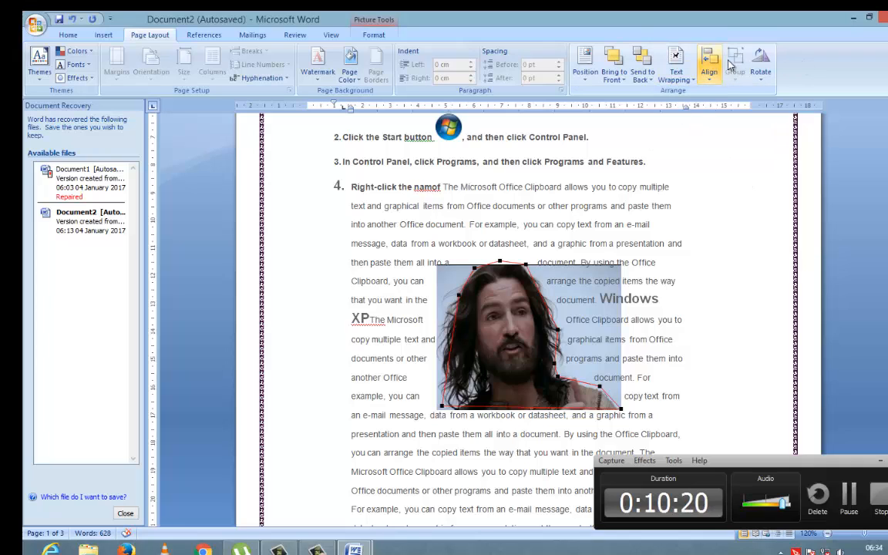
Draw a rectangle about 9.06 cm wide and 6.34 cm high over list items 5 to 7 on page 2 and adjust its position.
scroll(461, 276, "down", 5)
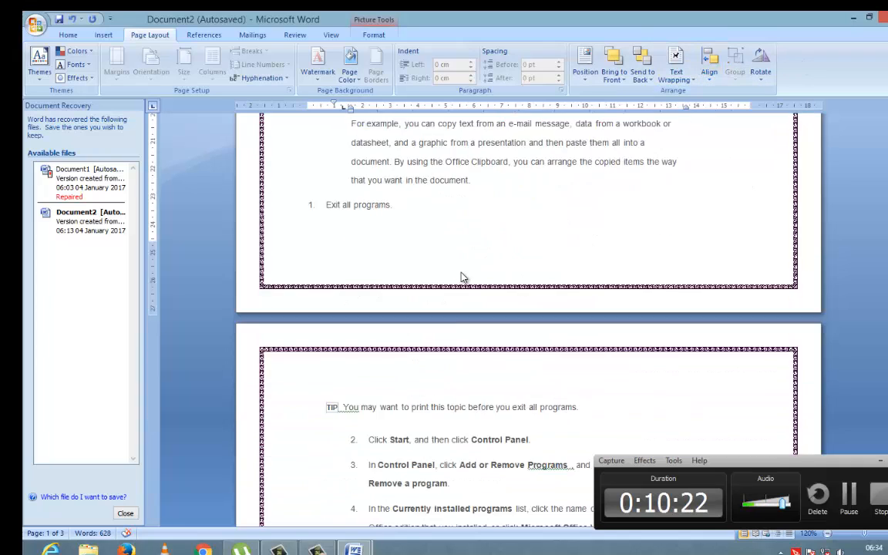
scroll(461, 276, "down", 10)
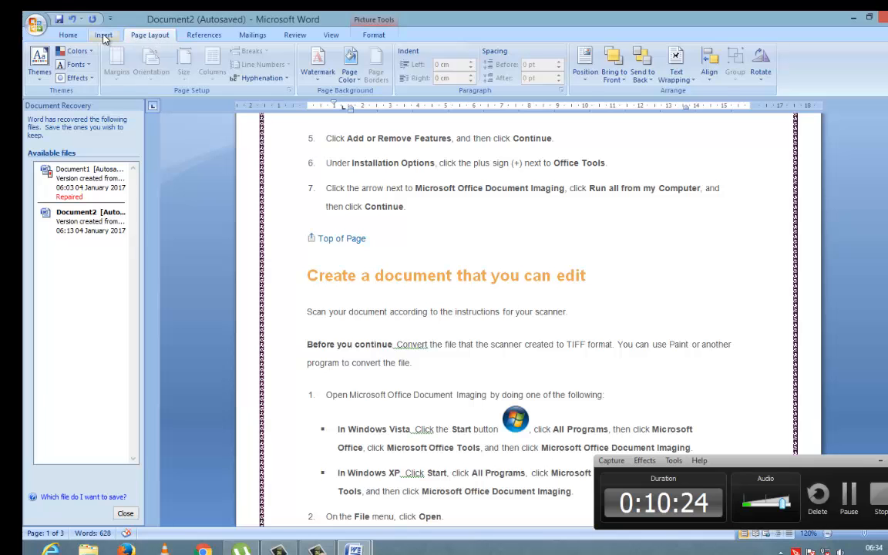
left_click(104, 39)
left_click(208, 68)
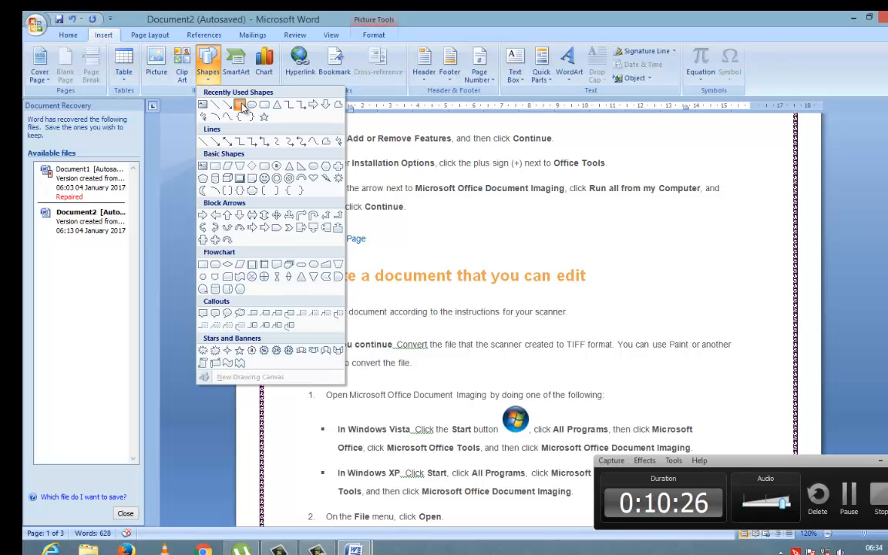
left_click(240, 105)
mouse_move(413, 134)
left_mouse_down()
mouse_move(631, 254)
mouse_move(666, 310)
left_mouse_up()
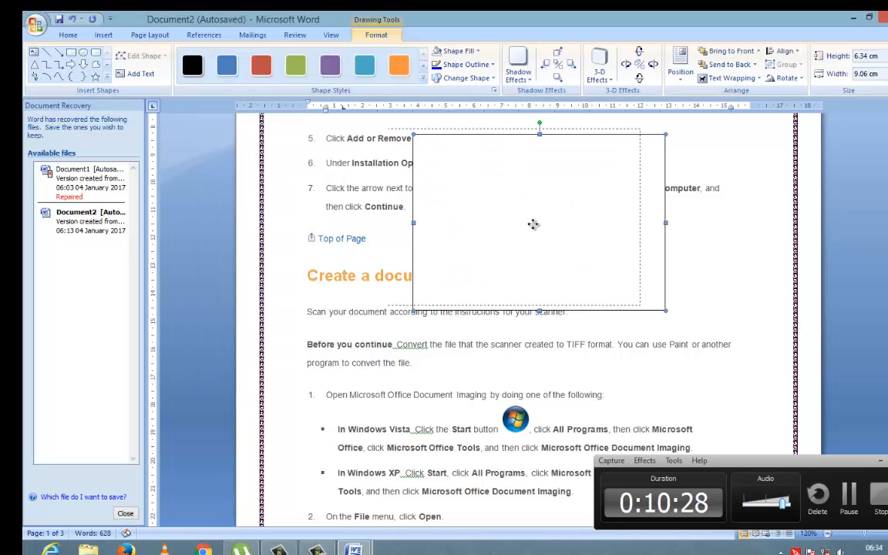
left_click_drag(532, 223, 518, 221)
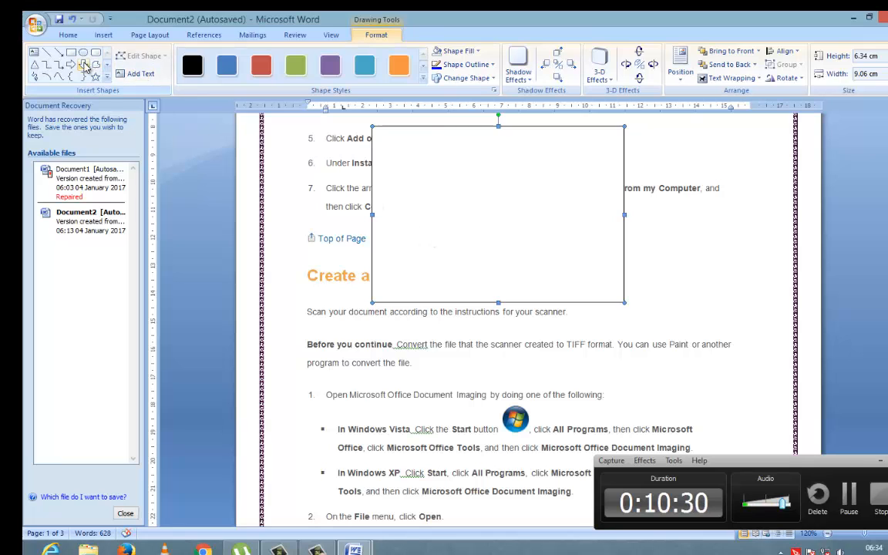
Draw an isosceles triangle about 6.34 cm wide and 4.6 cm high and position it inside the rectangle.
left_click(55, 68)
left_click_drag(409, 154, 600, 283)
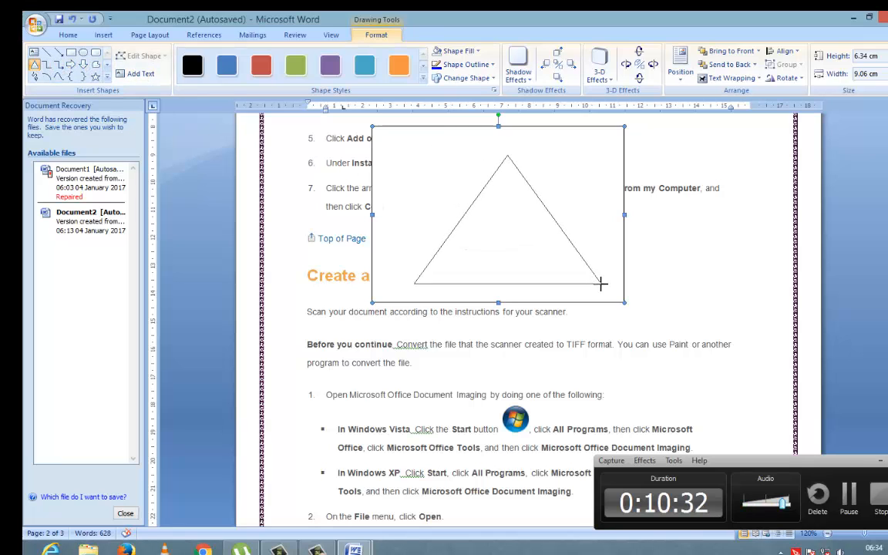
key("ctrl+z")
key("ctrl+y")
left_click_drag(525, 228, 535, 257)
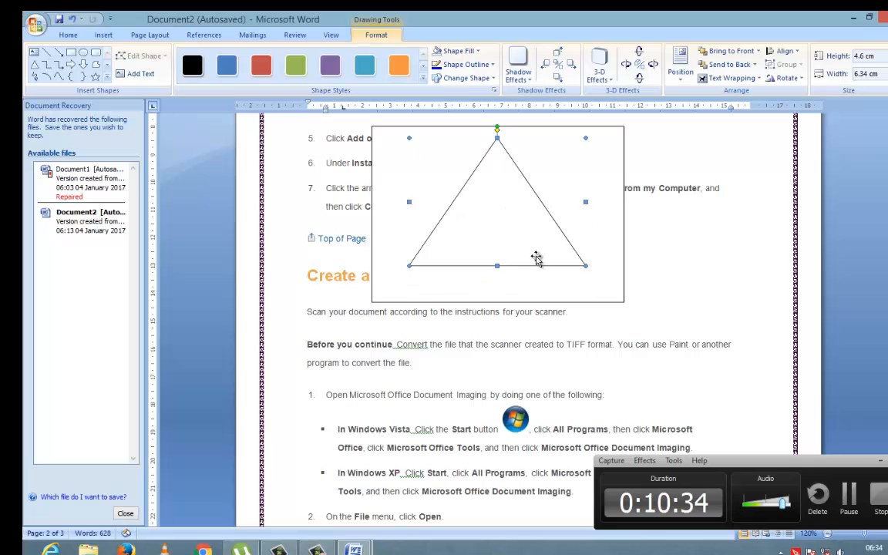
Try the light blue shape style on the rectangle and settle on the orange style.
scroll(535, 257, "up", 2)
left_click(391, 230)
left_click(364, 66)
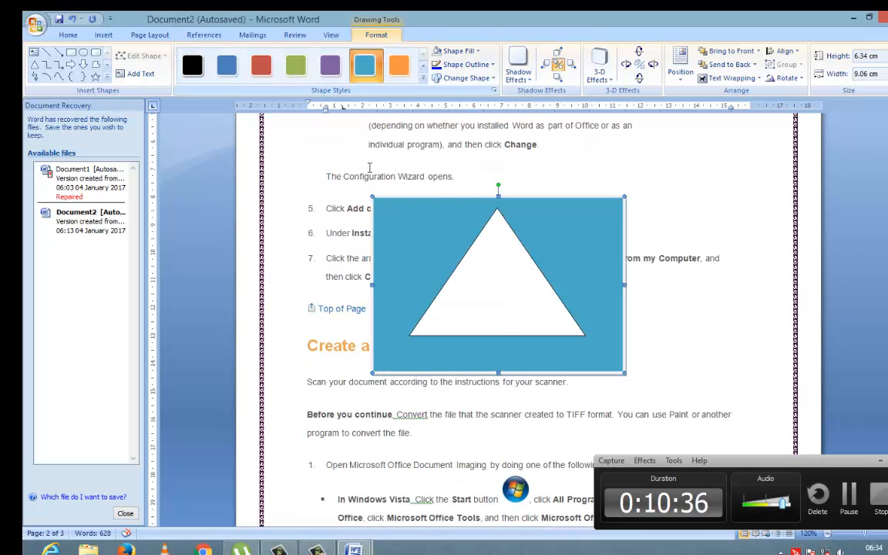
left_click(392, 64)
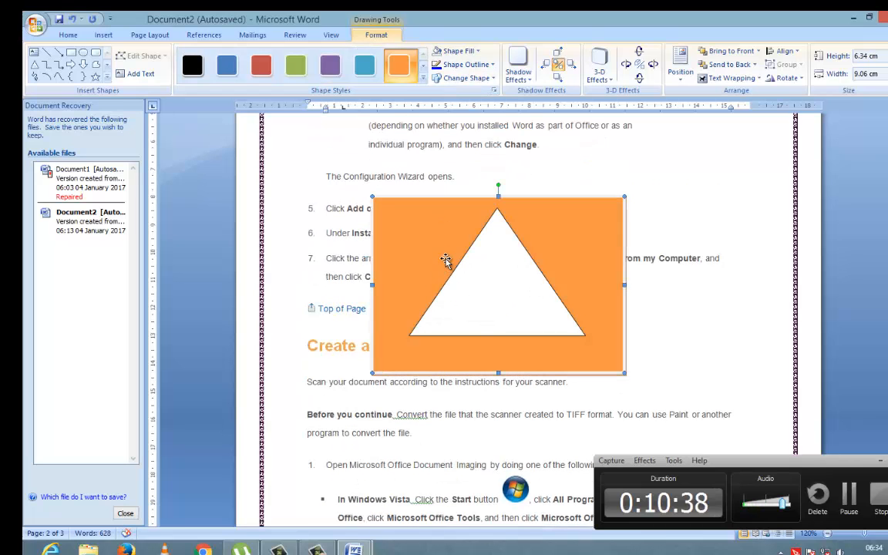
Apply the light blue shape style to the triangle and deselect it.
left_click(445, 239)
left_click(364, 65)
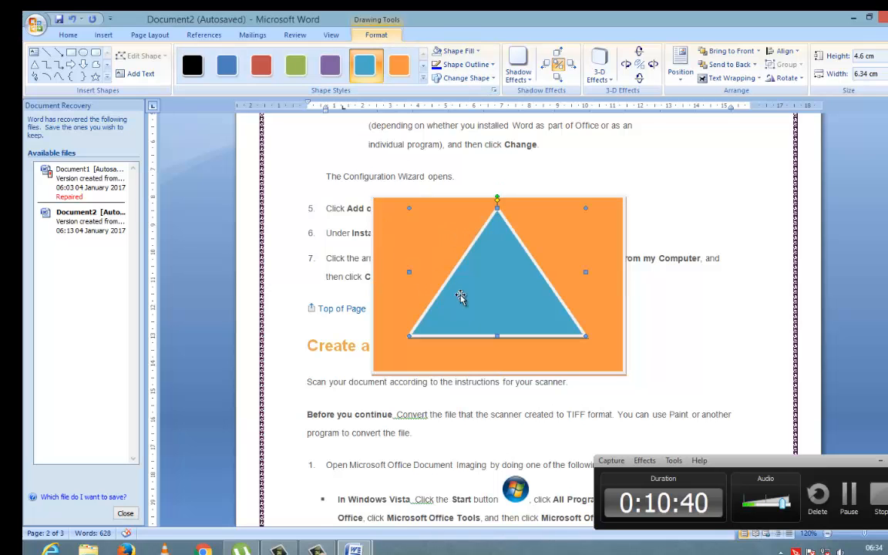
left_click(635, 299)
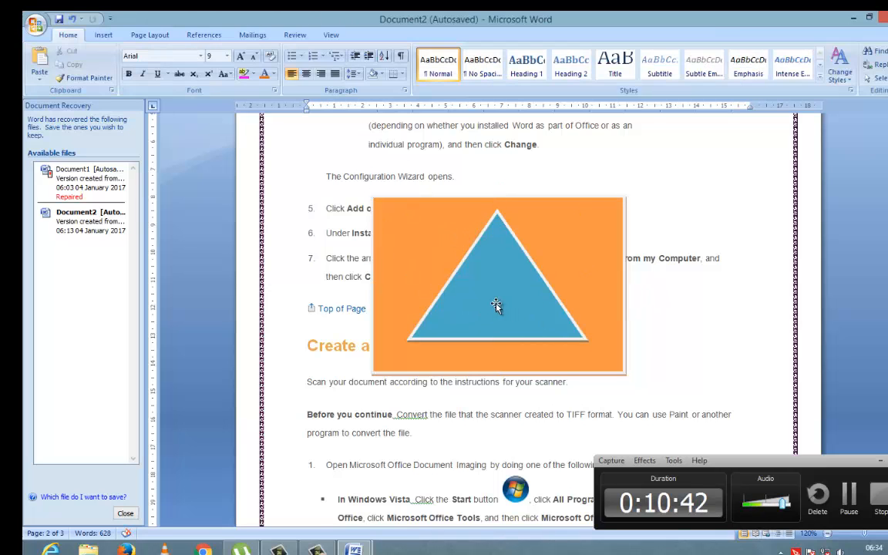